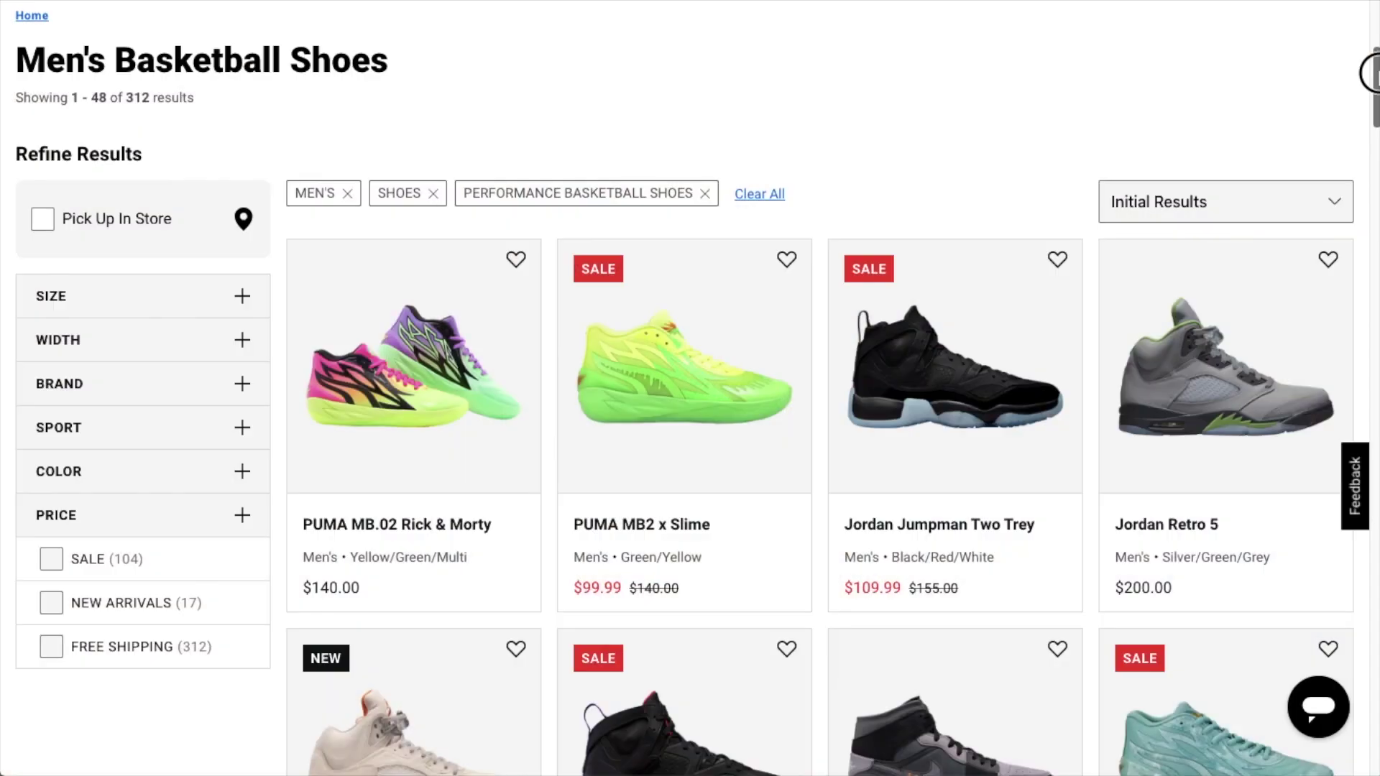
Scroll down the men's basketball shoes product listing on the storefront.
drag(1369, 73, 1375, 263)
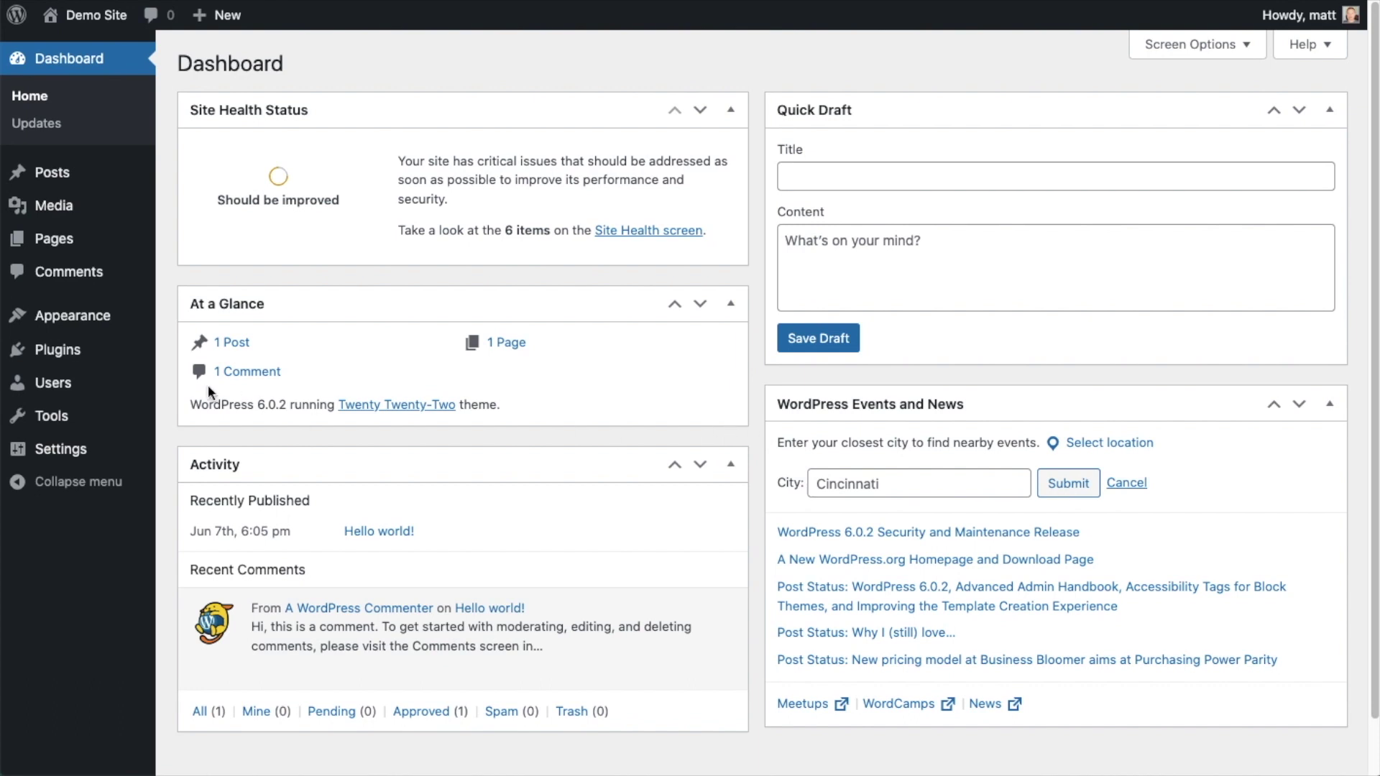
Go to Plugins > Installed Plugins and choose Add New.
click(194, 351)
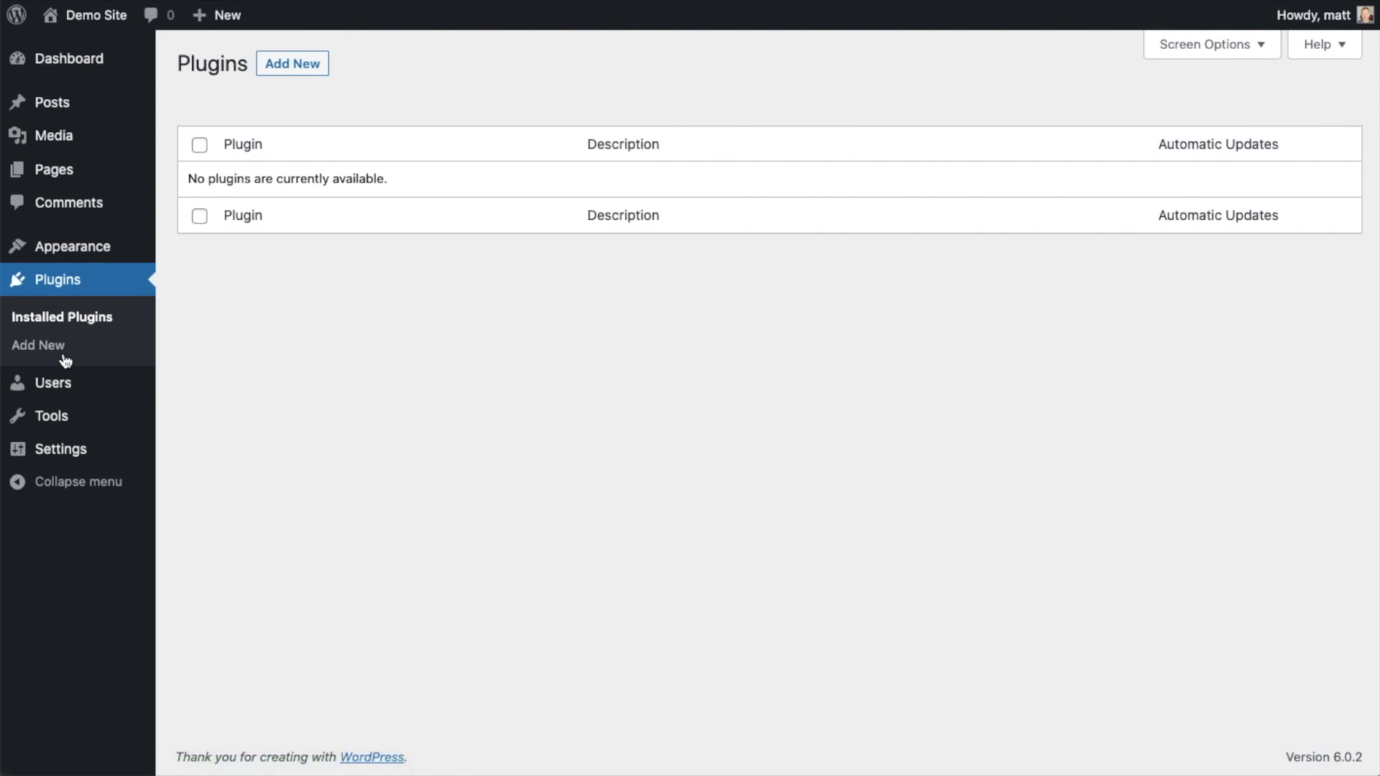
click(302, 68)
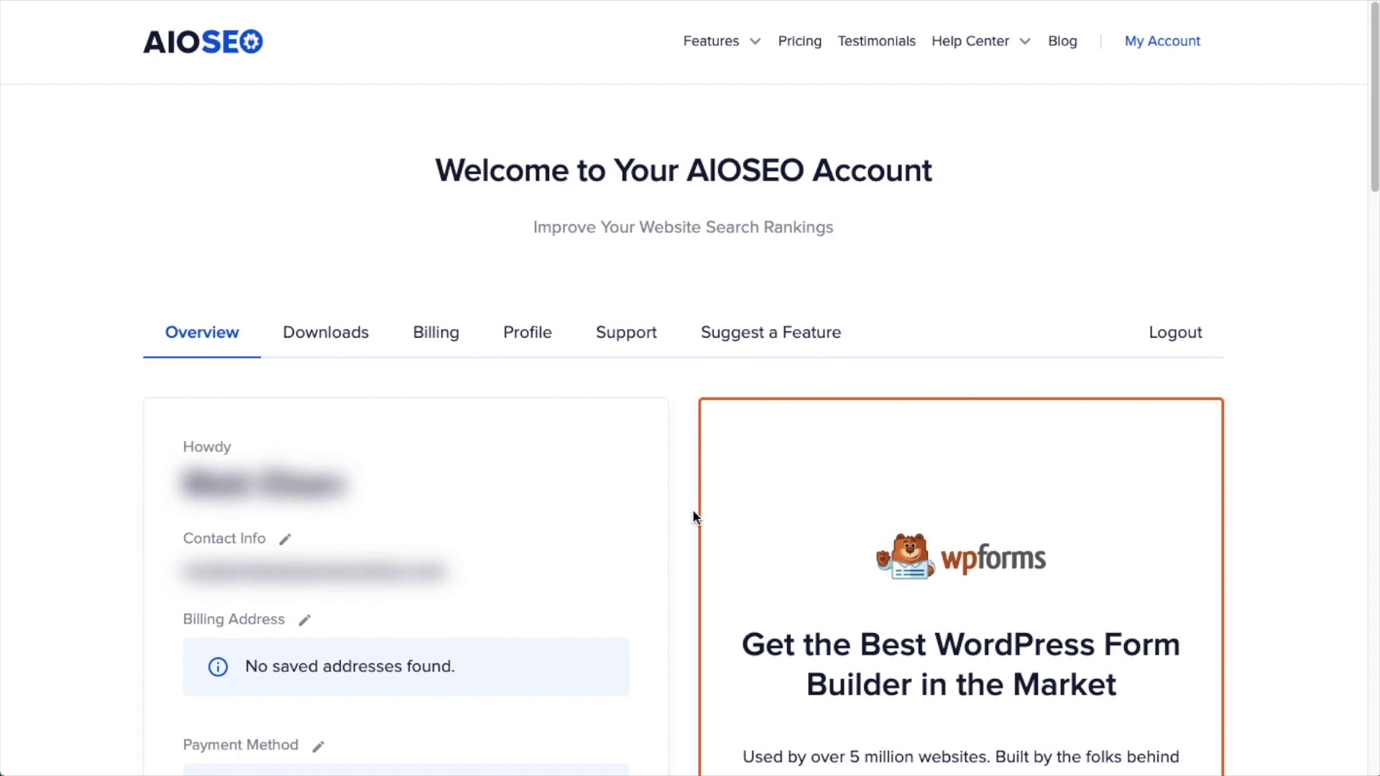
Download the AIOSEO Pro 4.2.4.2 zip from the account's Downloads section.
click(347, 339)
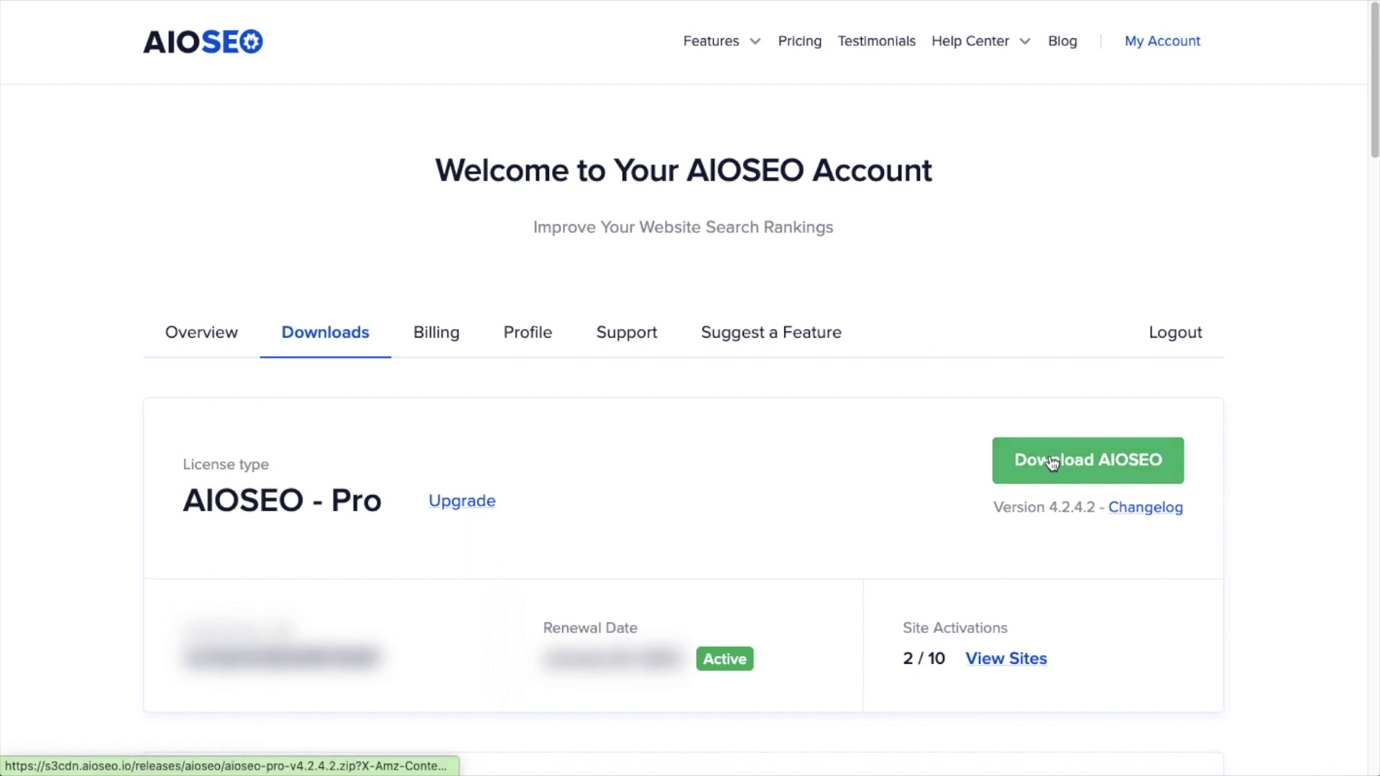
click(1051, 463)
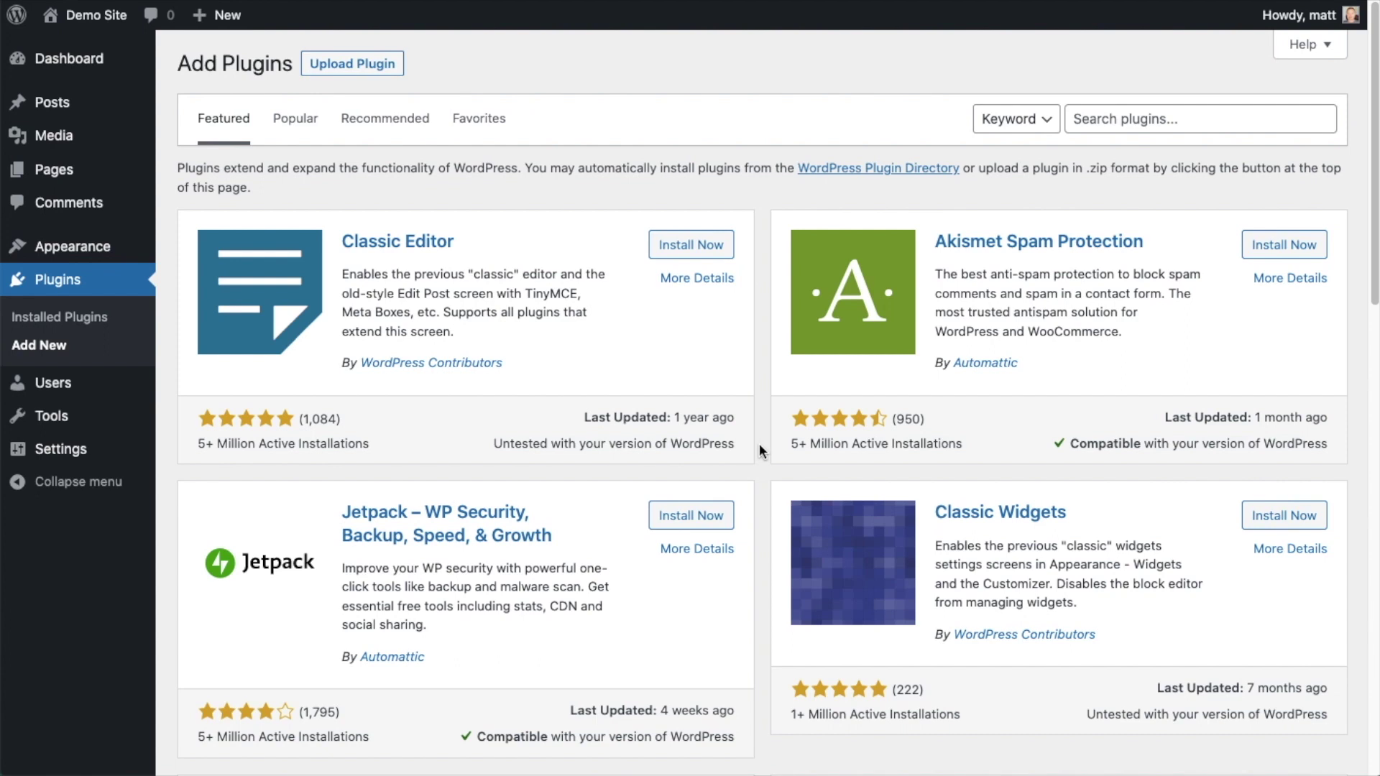
Upload aioseo-pro-v4.2.4.2.zip, install it, and activate the AIOSEO Pro plugin.
click(363, 63)
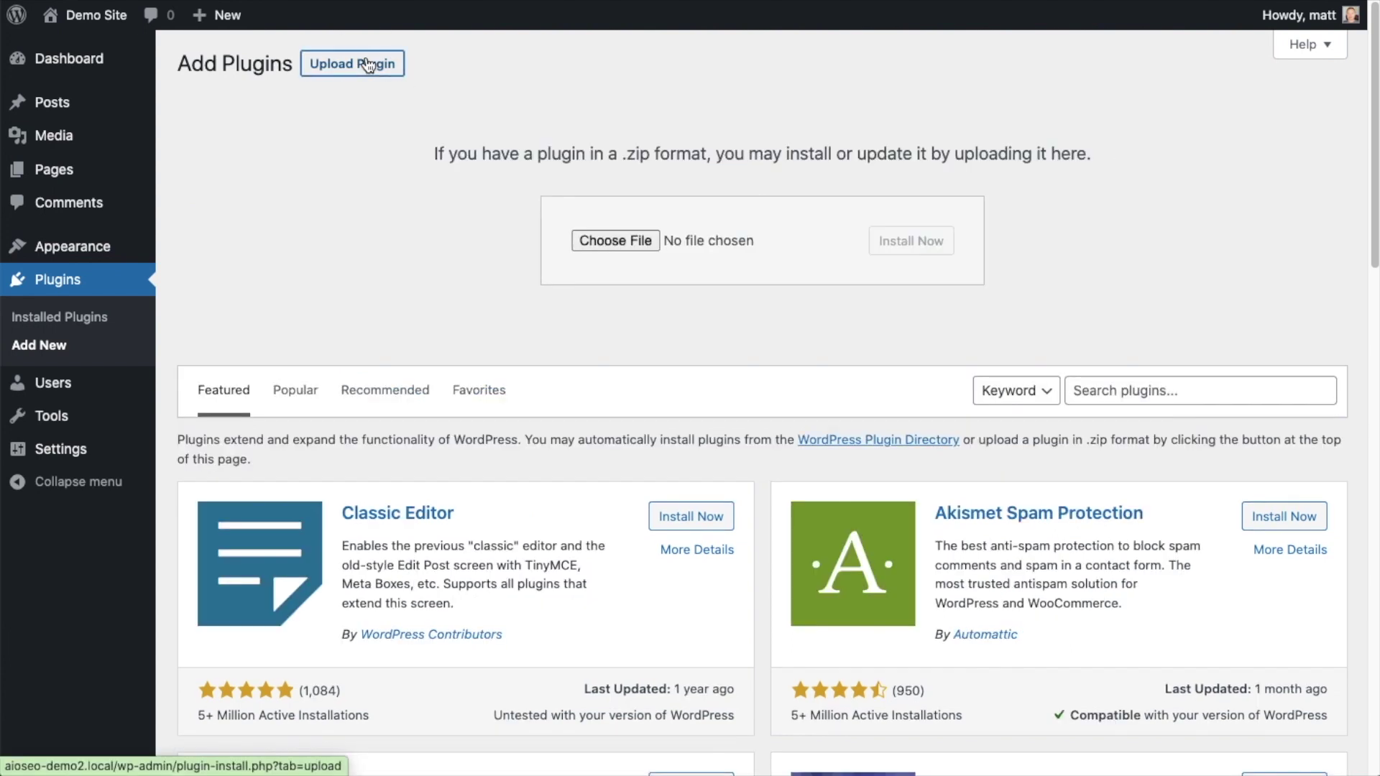
click(615, 242)
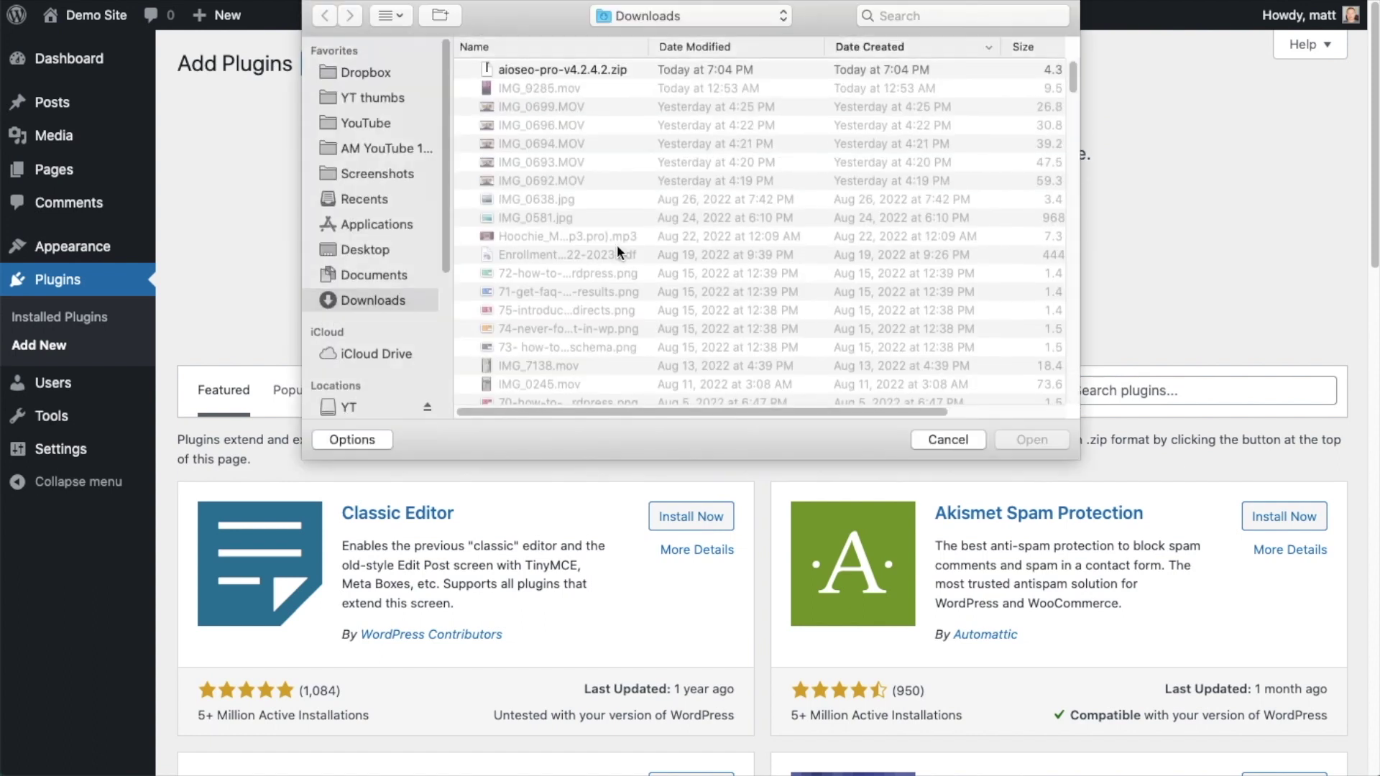
double_click(554, 69)
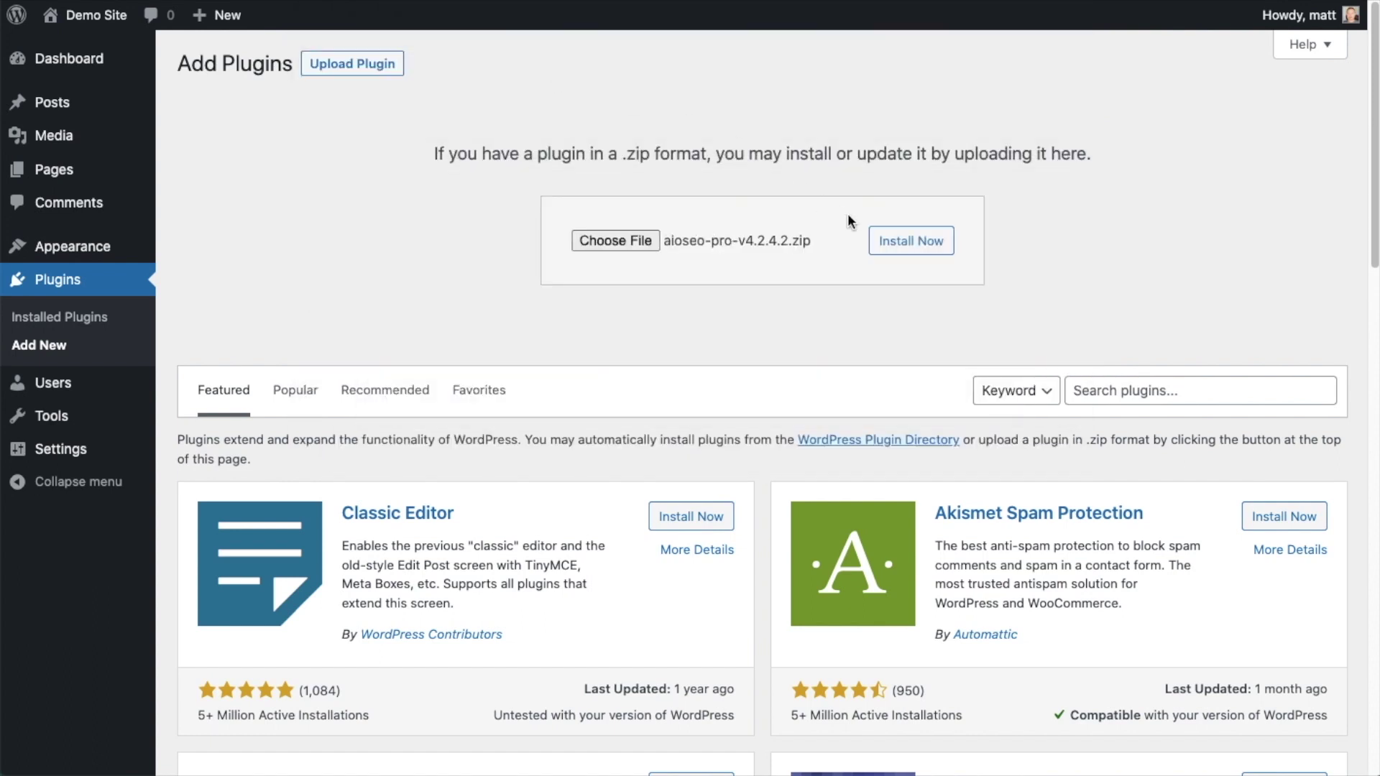
click(892, 247)
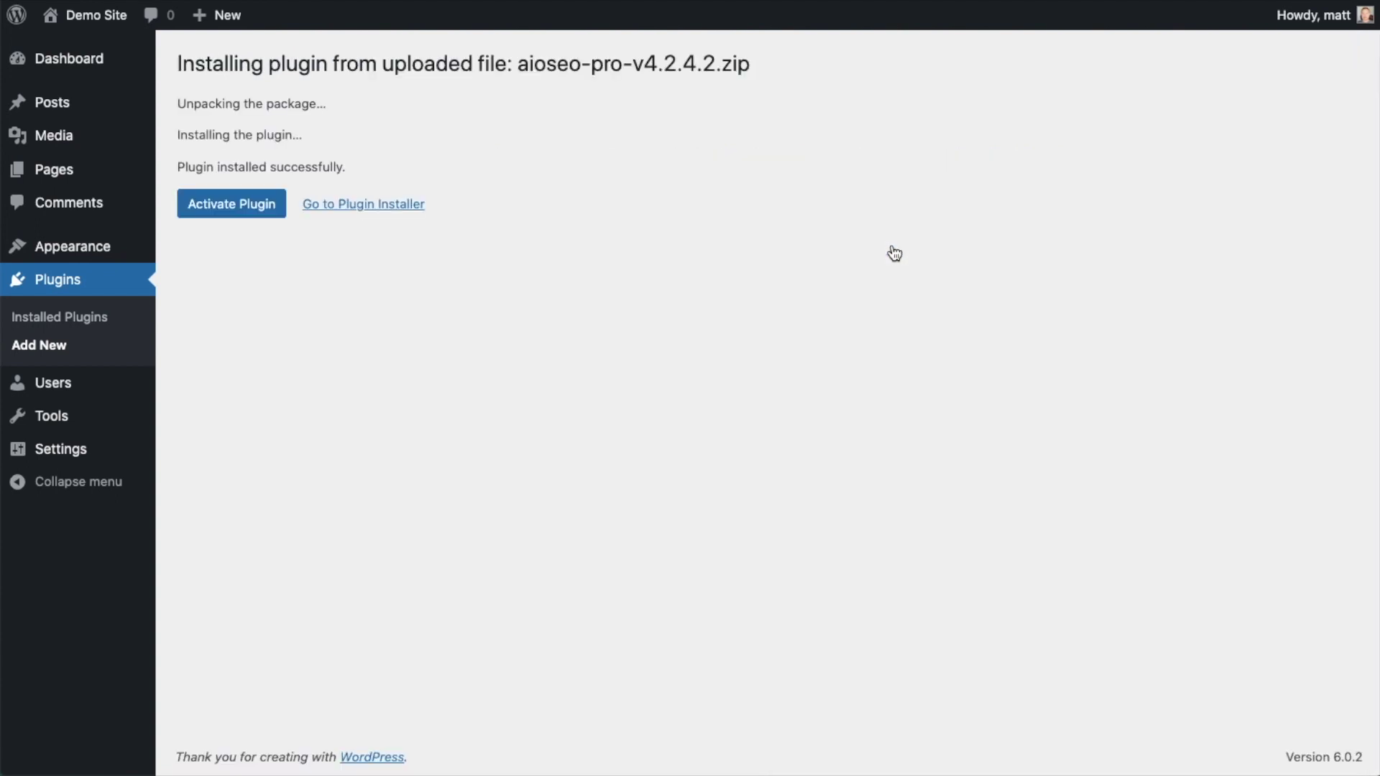
click(224, 205)
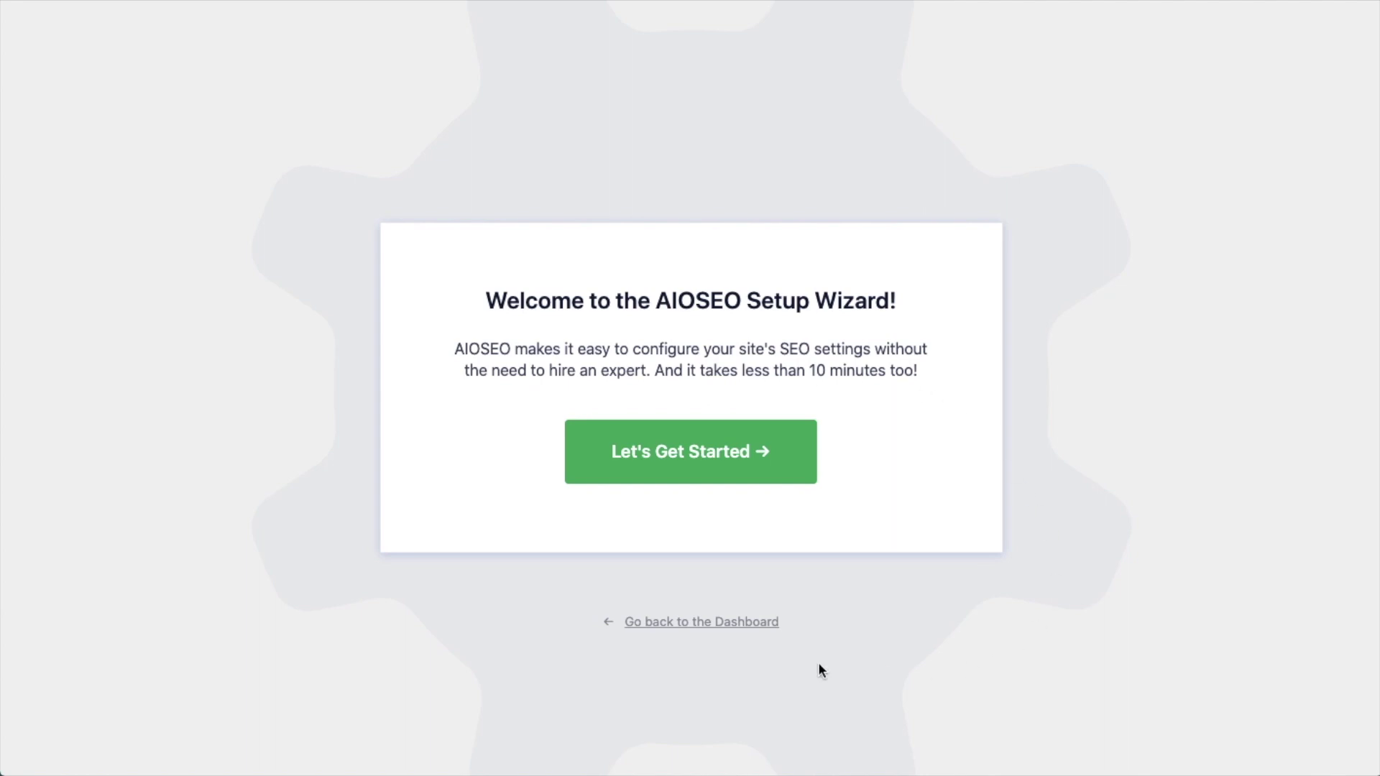
Skip the AIOSEO setup wizard and follow the 'A valid license key is required' link.
click(699, 631)
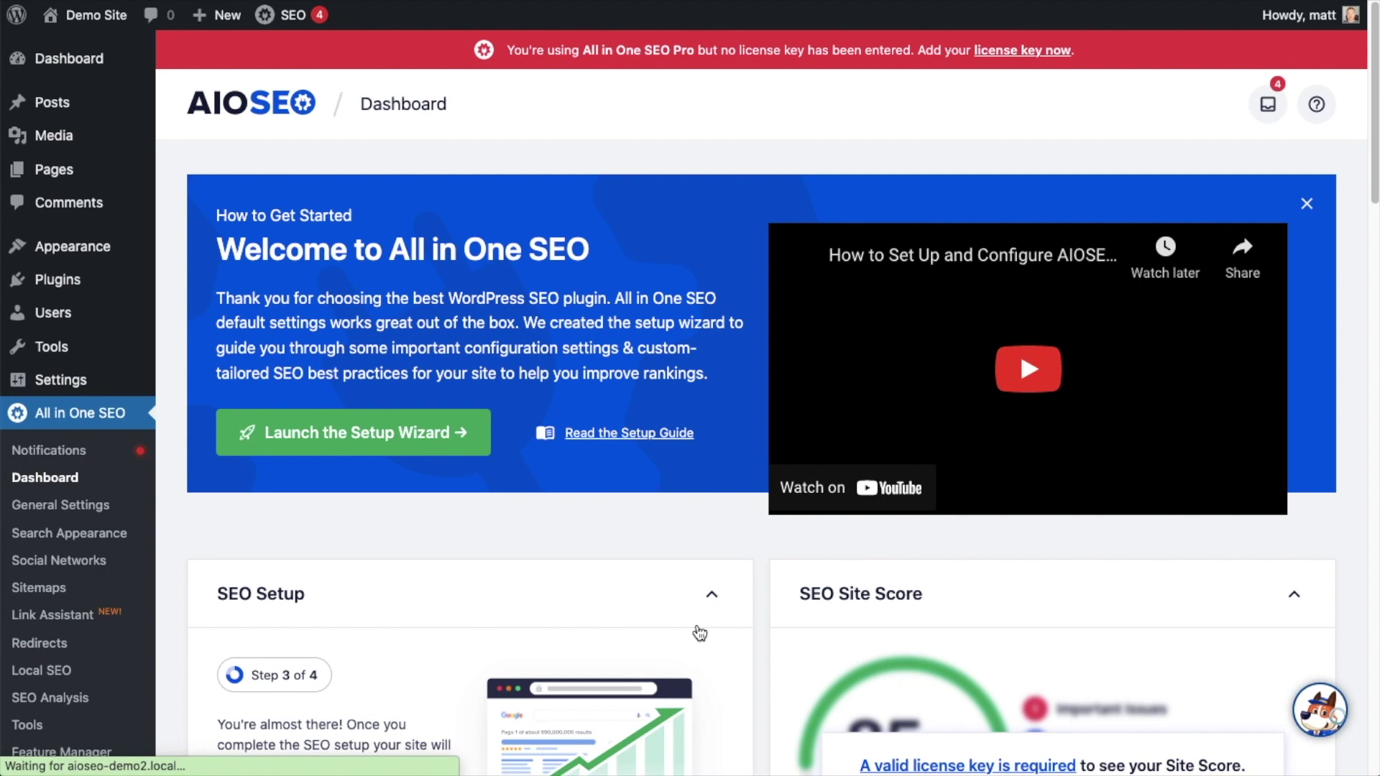
scroll(761, 363, down, 5)
scroll(883, 376, down, 3)
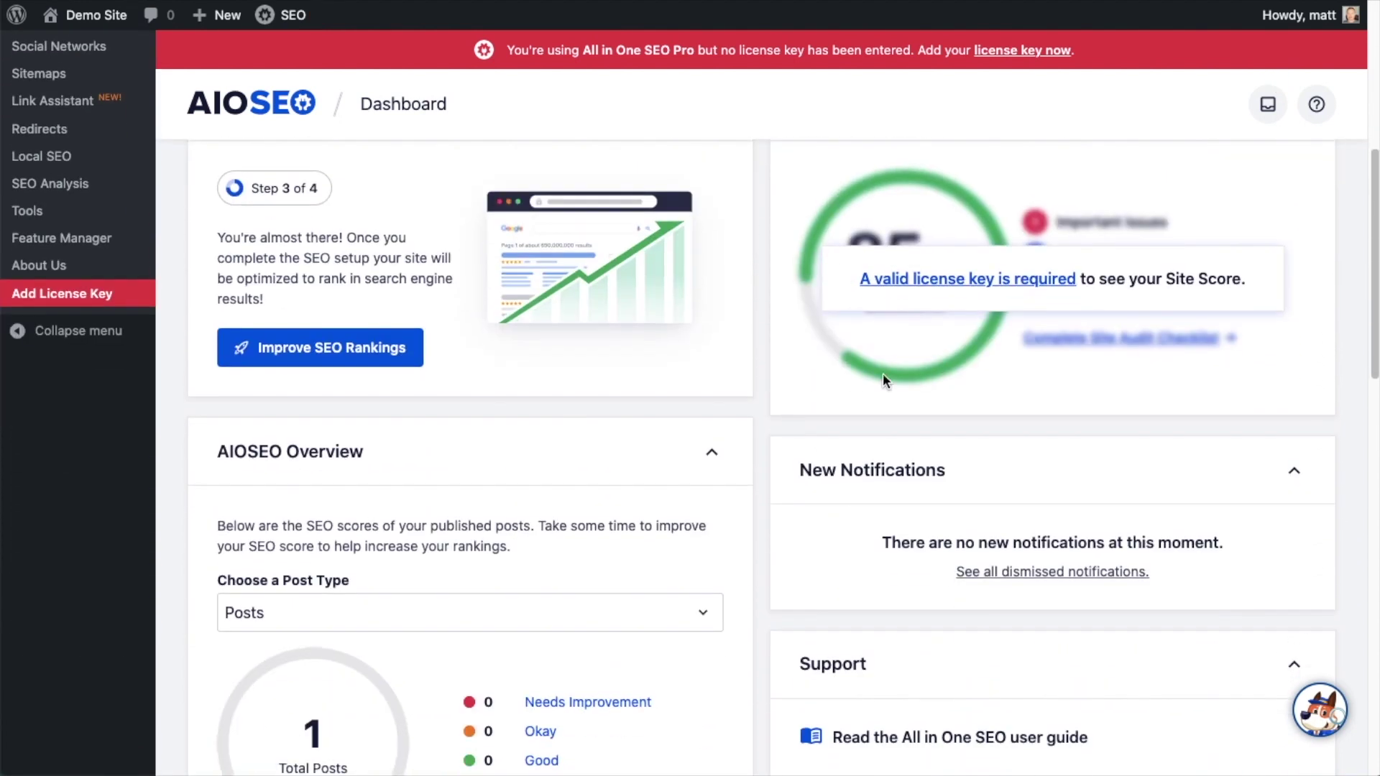
click(951, 281)
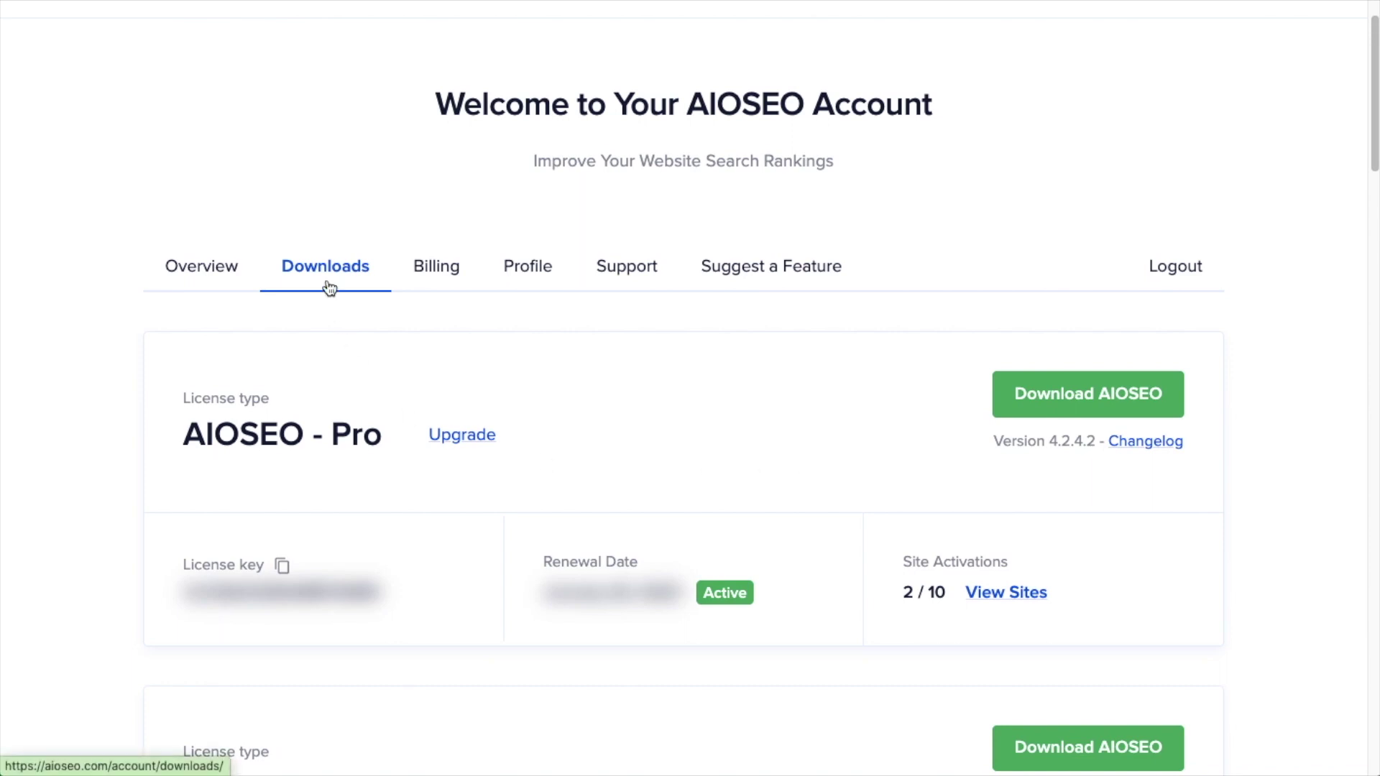
Copy the AIOSEO Pro licence key from the account's Downloads page.
click(281, 568)
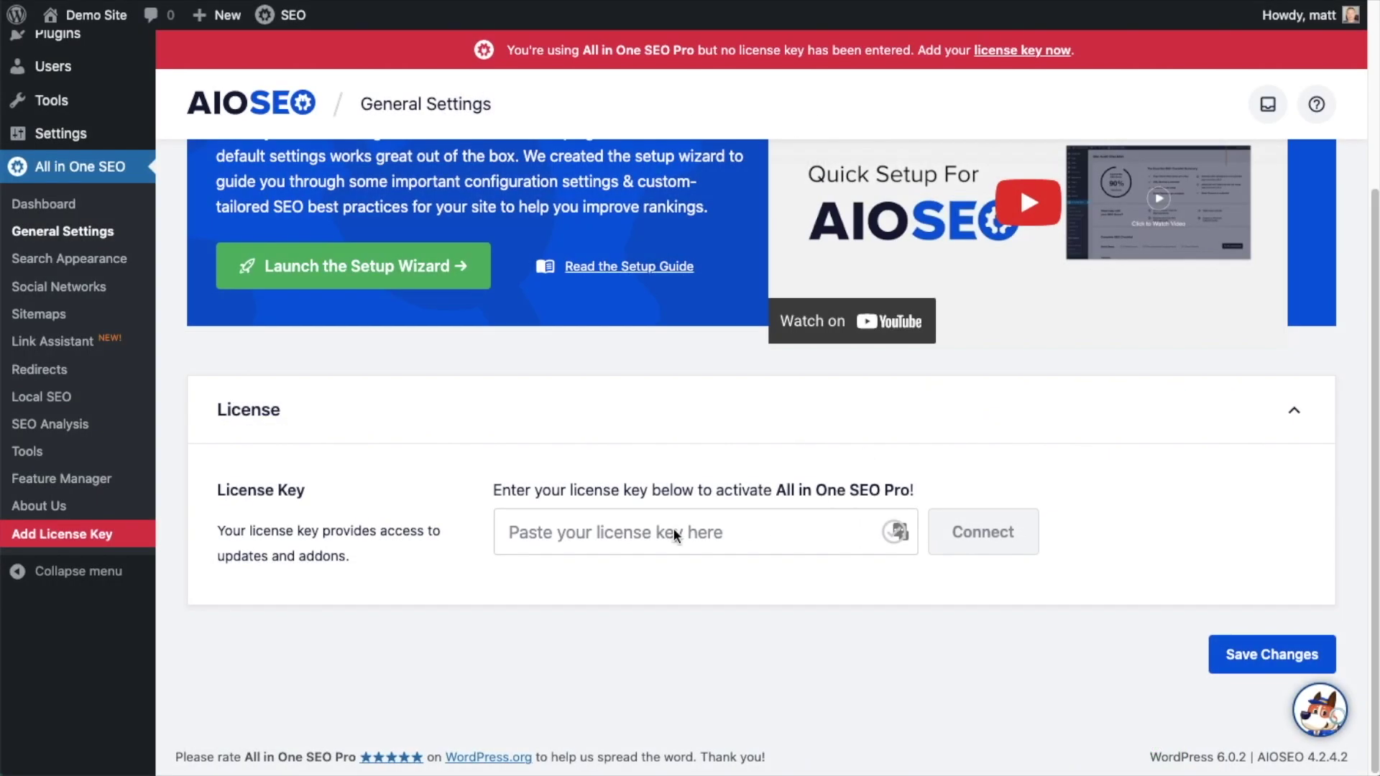
Paste and connect the Pro licence key, save General Settings, and return to the Dashboard.
click(623, 530)
key(ctrl+v)
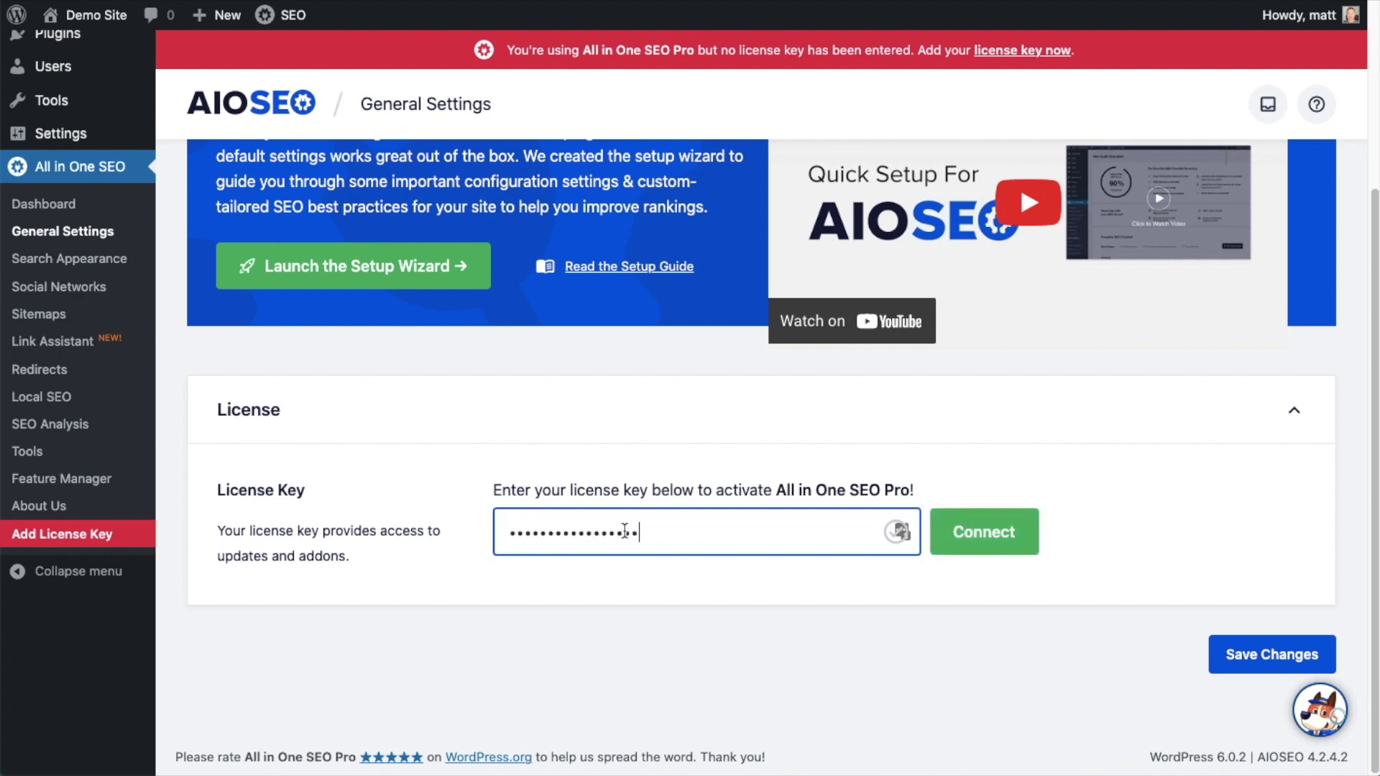
click(992, 532)
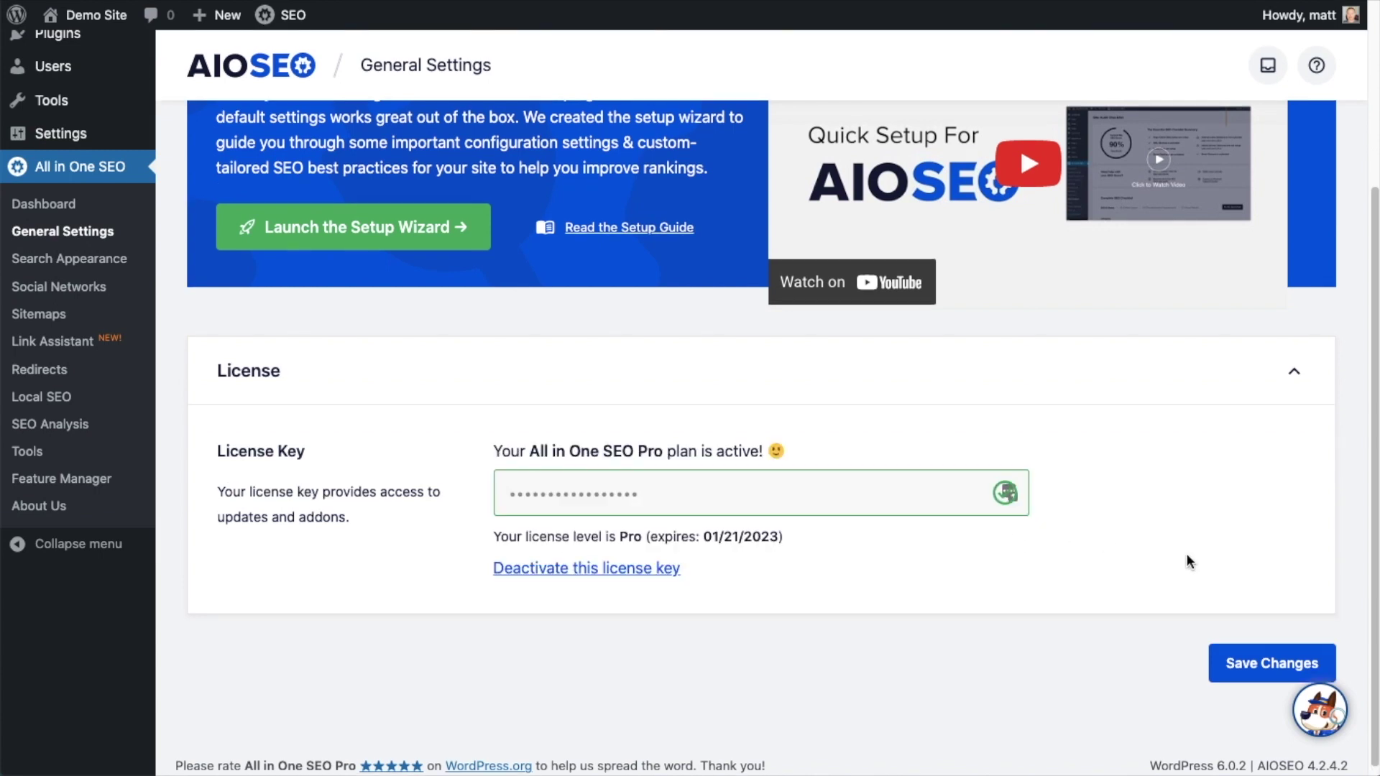
click(1278, 663)
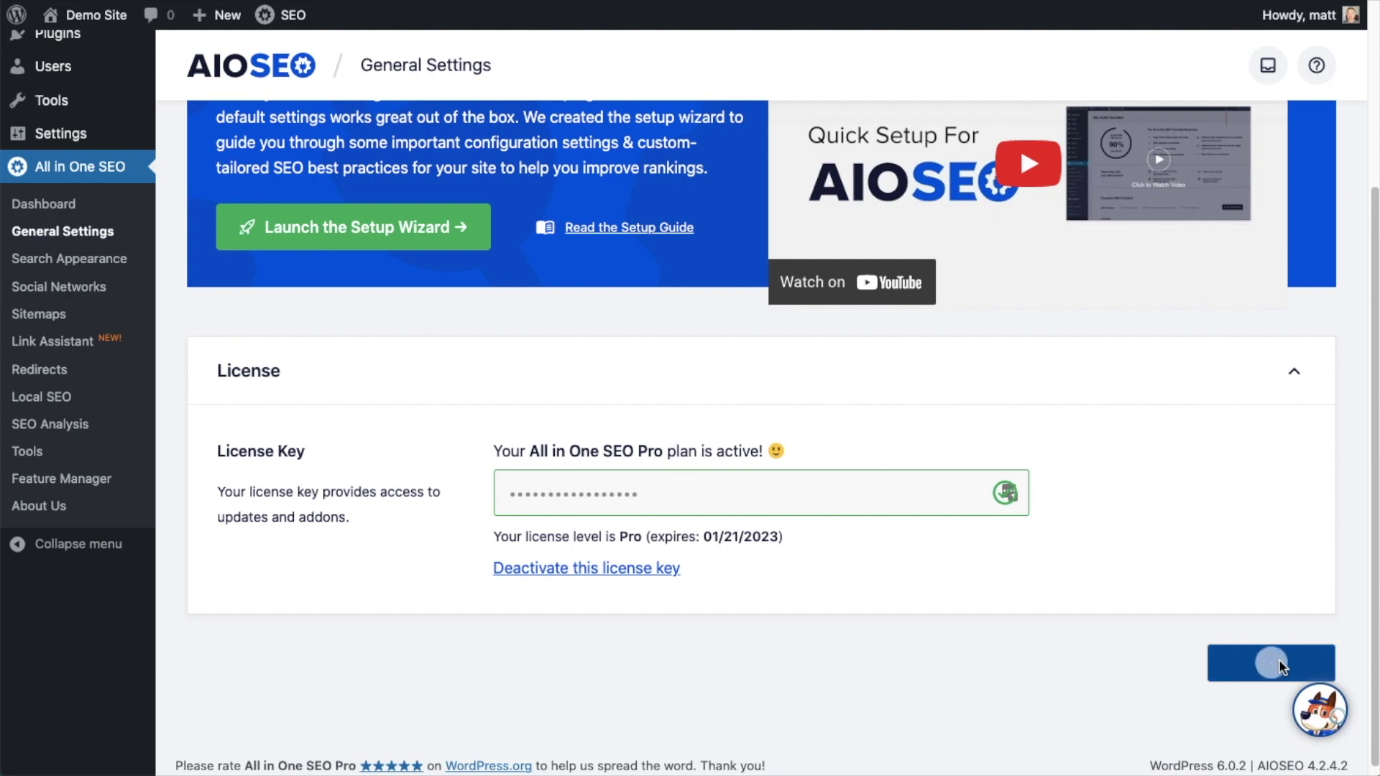
scroll(1257, 670, up, 5)
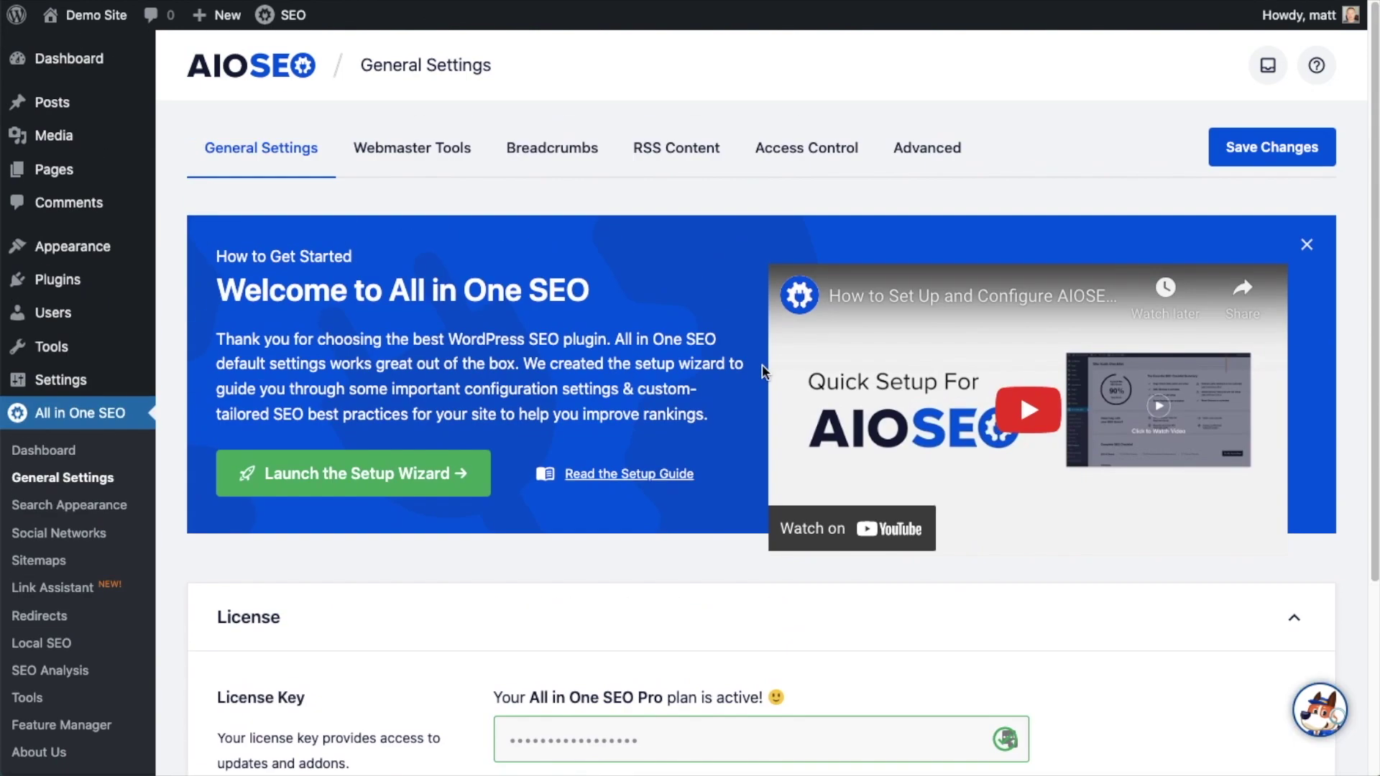
click(79, 72)
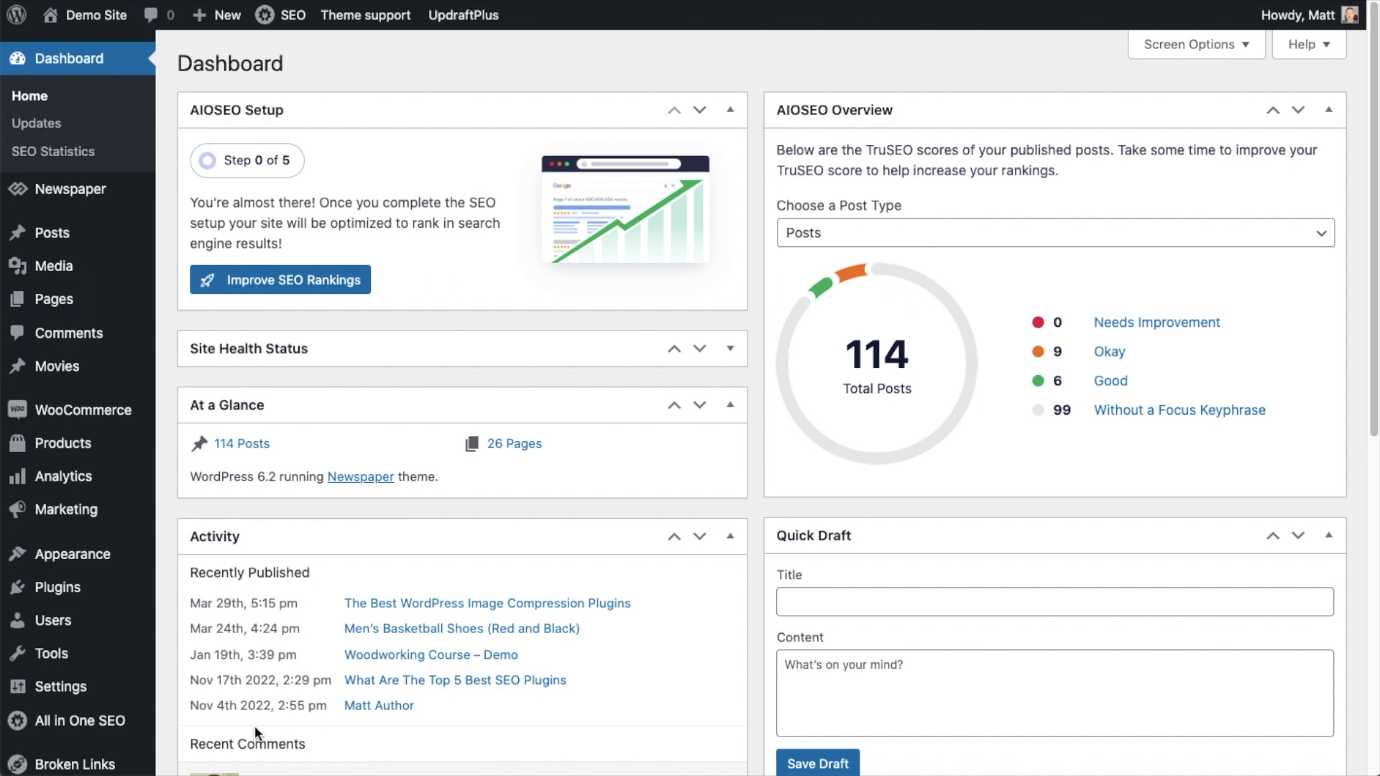
Open All in One SEO > Search Appearance from the sidebar.
mouse_move(115, 725)
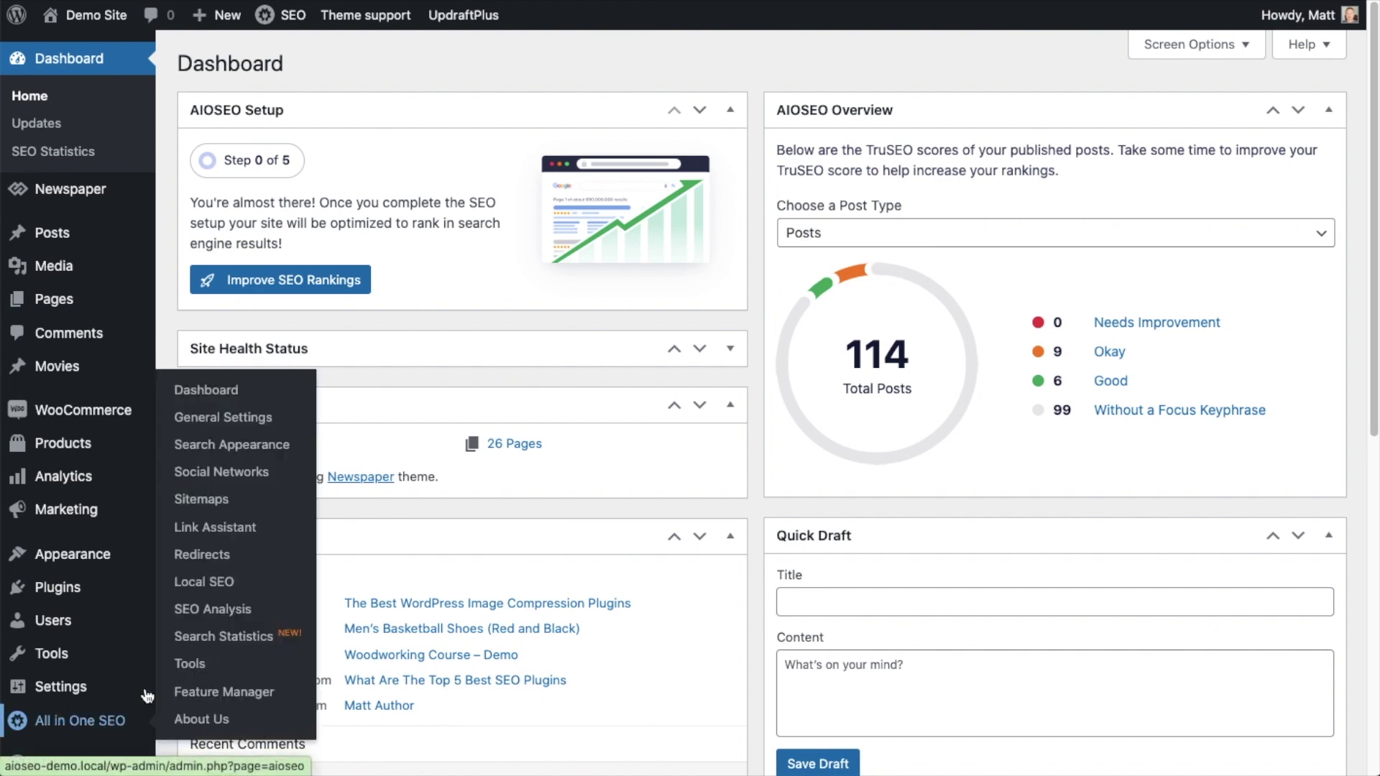
click(255, 452)
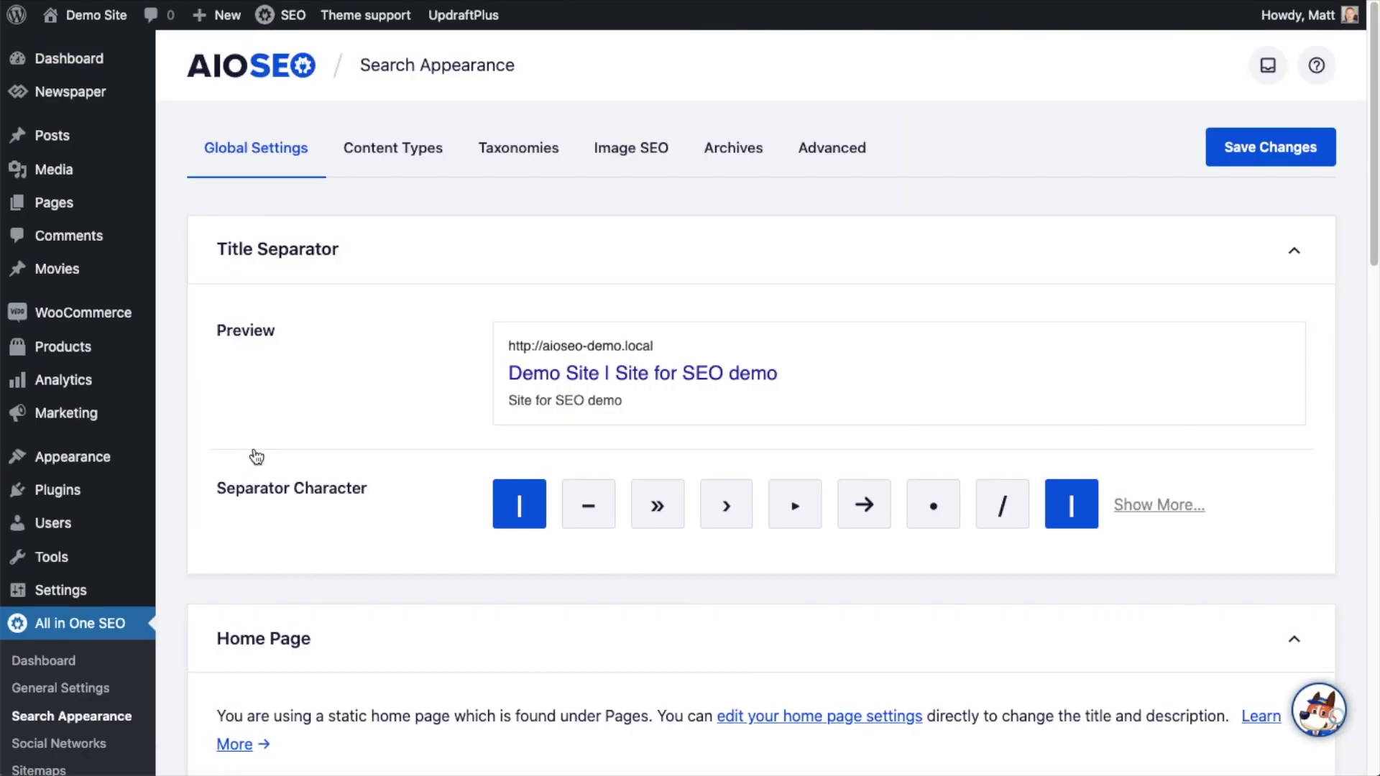
On Content Types, keep Products shown in search results and scroll to their title format.
click(423, 161)
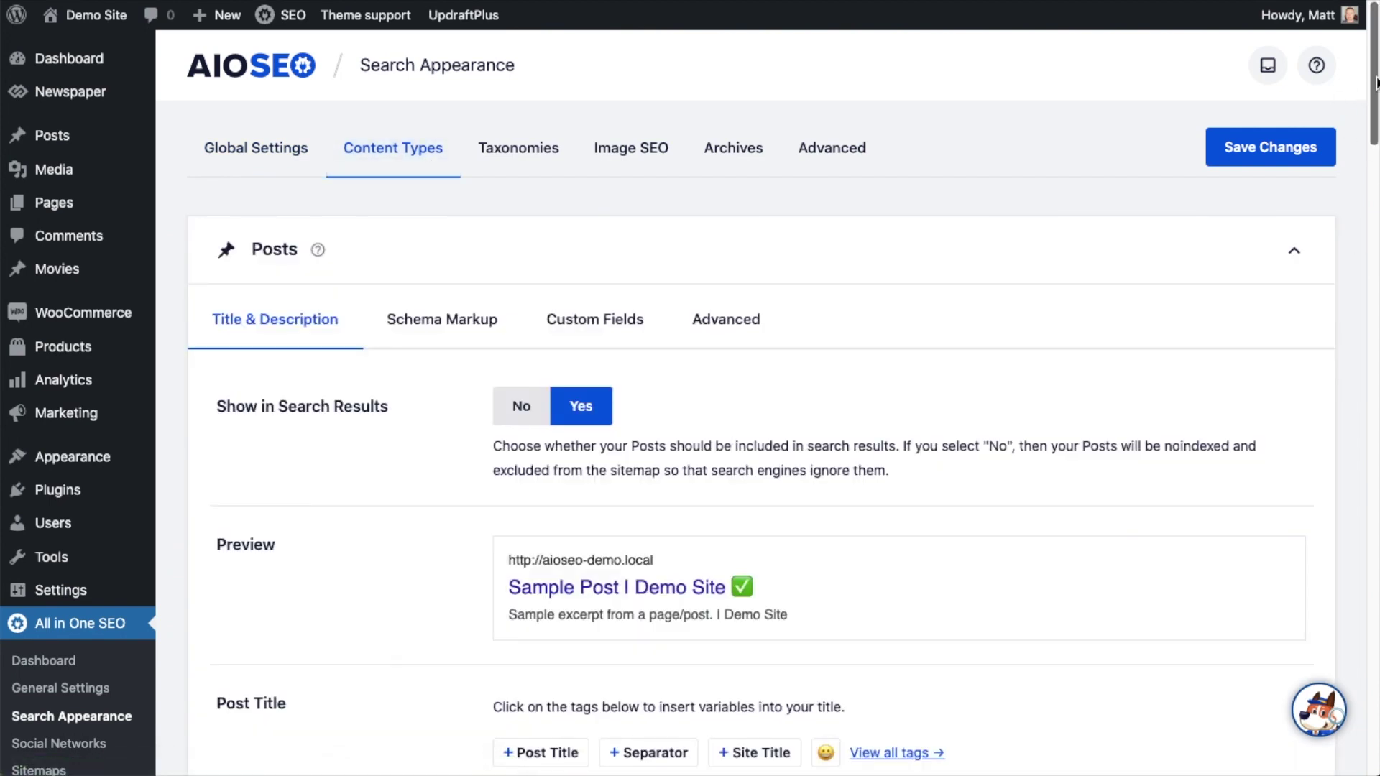
drag(1376, 82, 1349, 450)
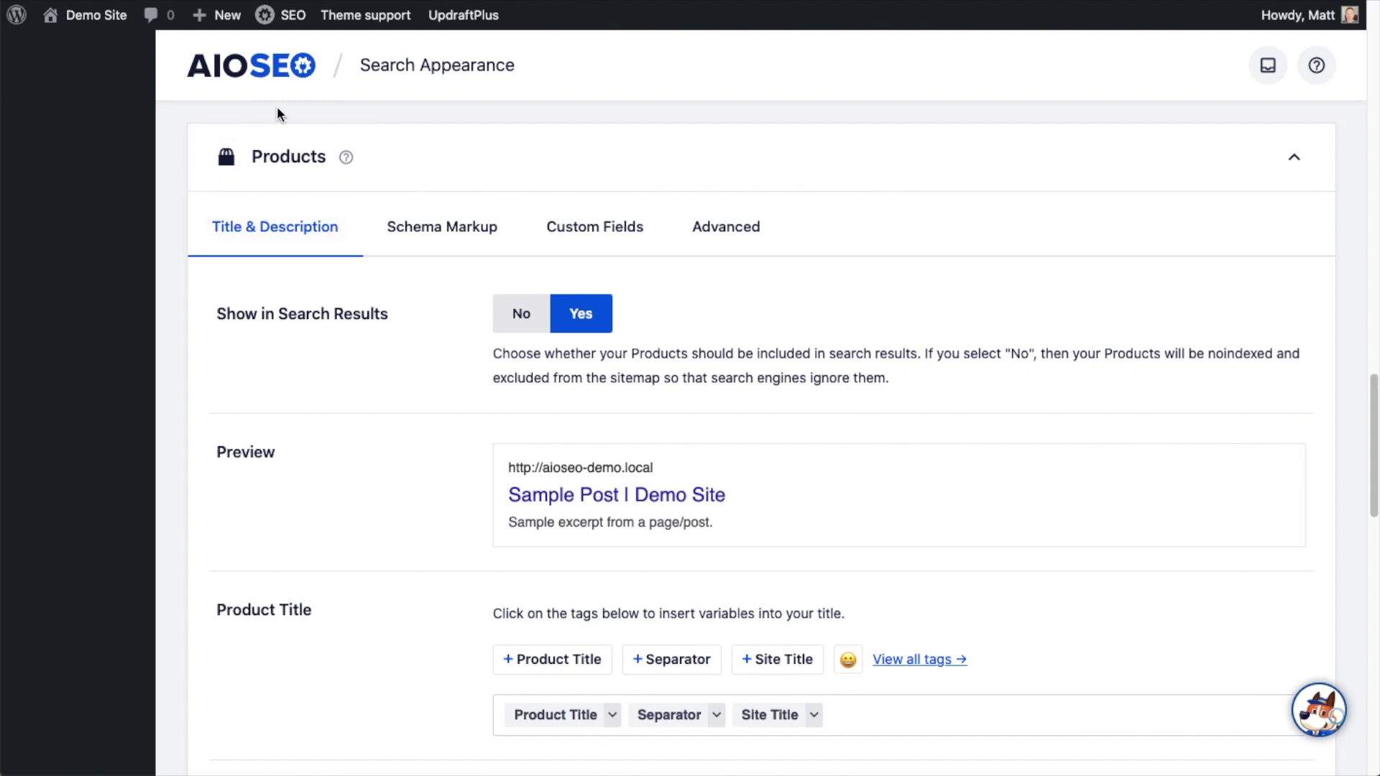
drag(1373, 408, 1375, 411)
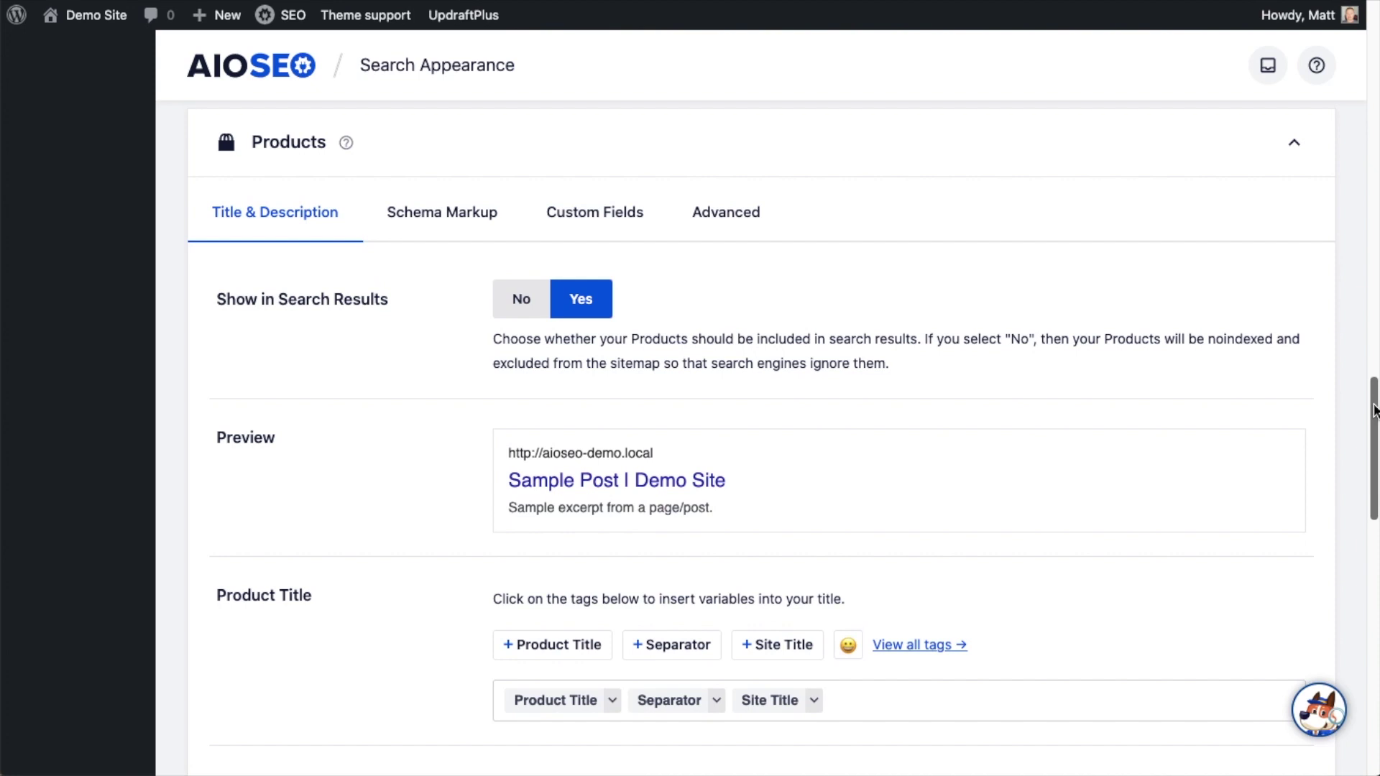
scroll(360, 173, up, 1)
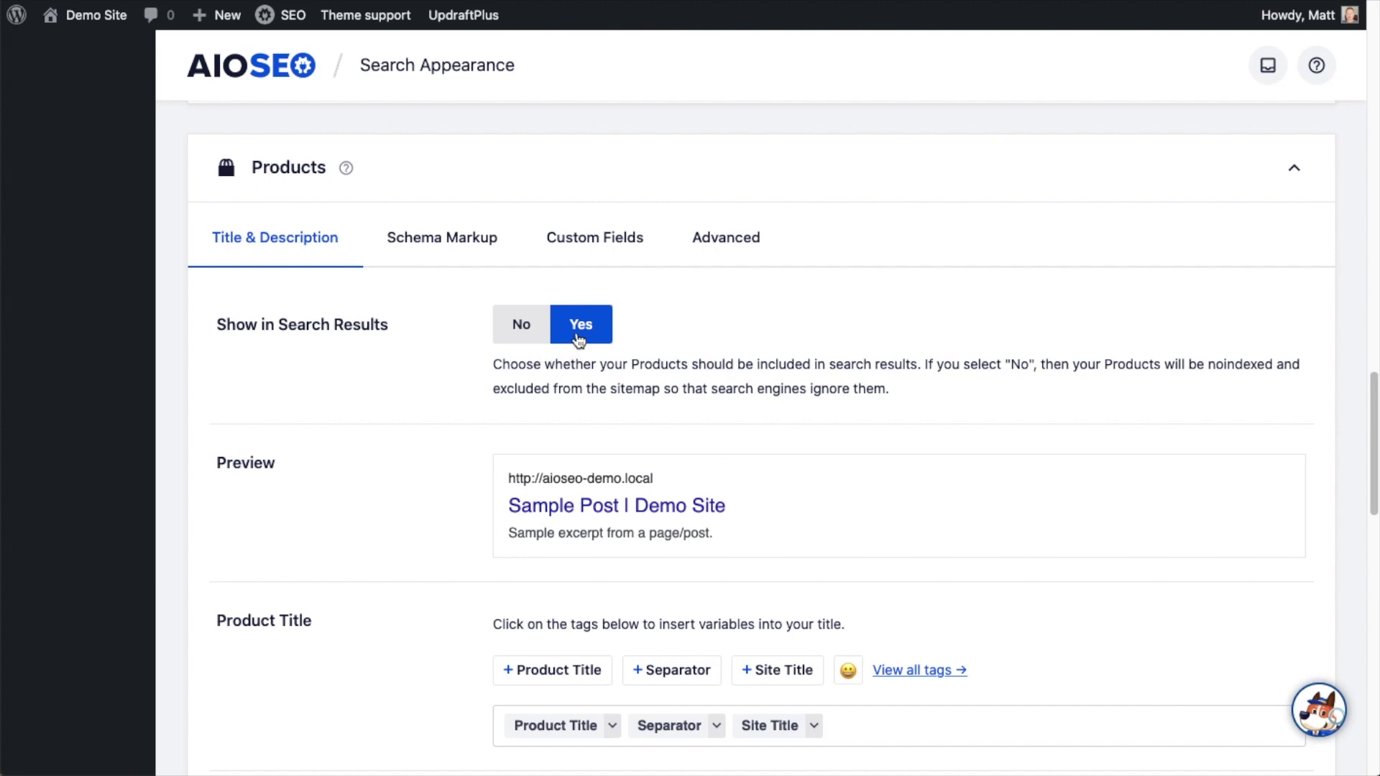
click(532, 335)
click(1371, 382)
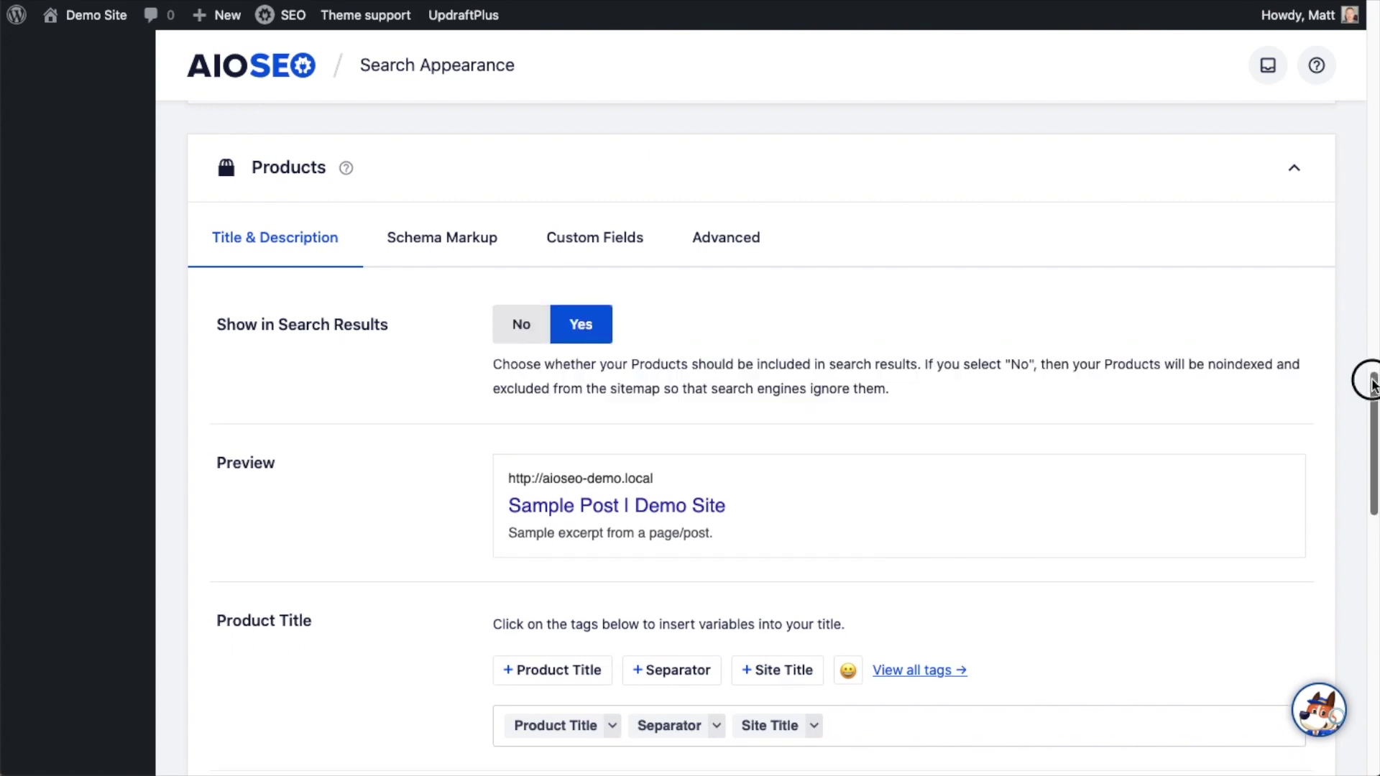
drag(1372, 382, 1373, 429)
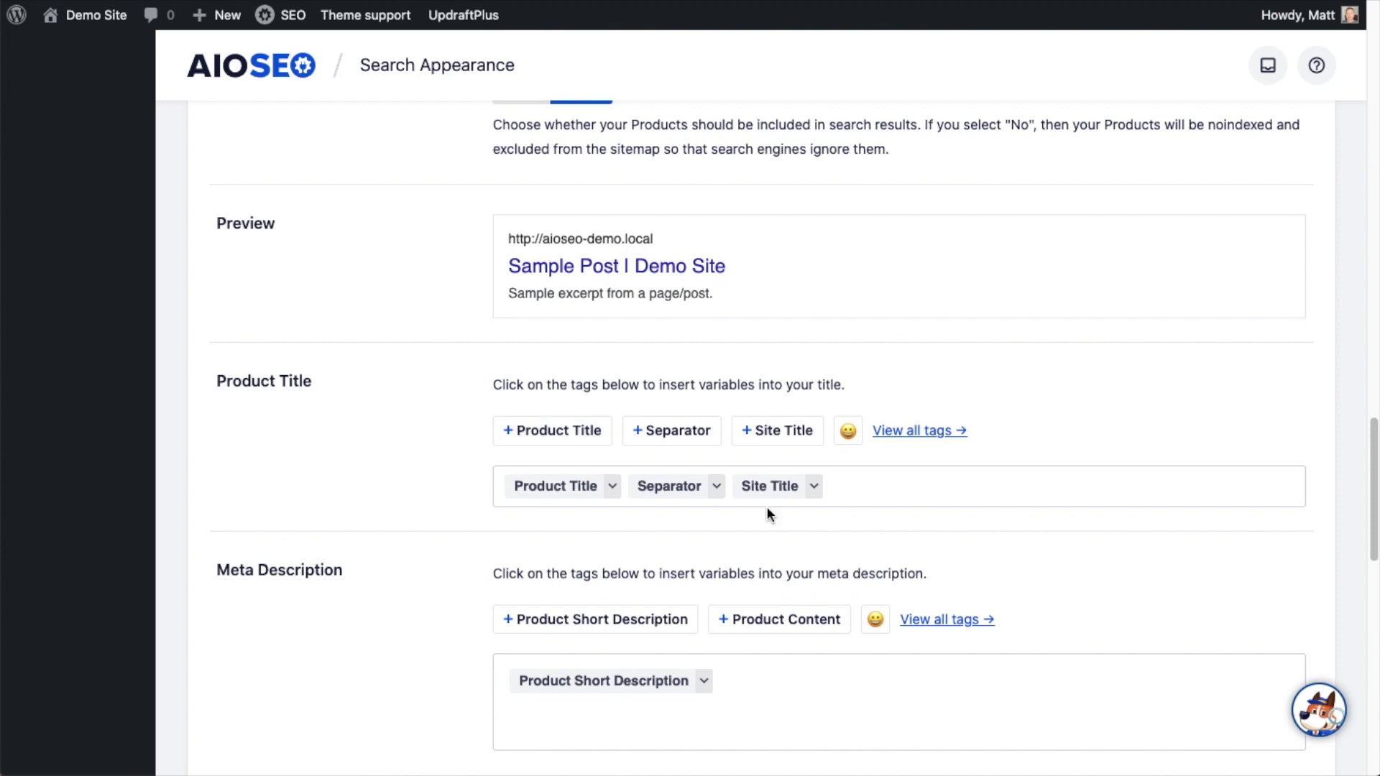
scroll(394, 449, down, 1)
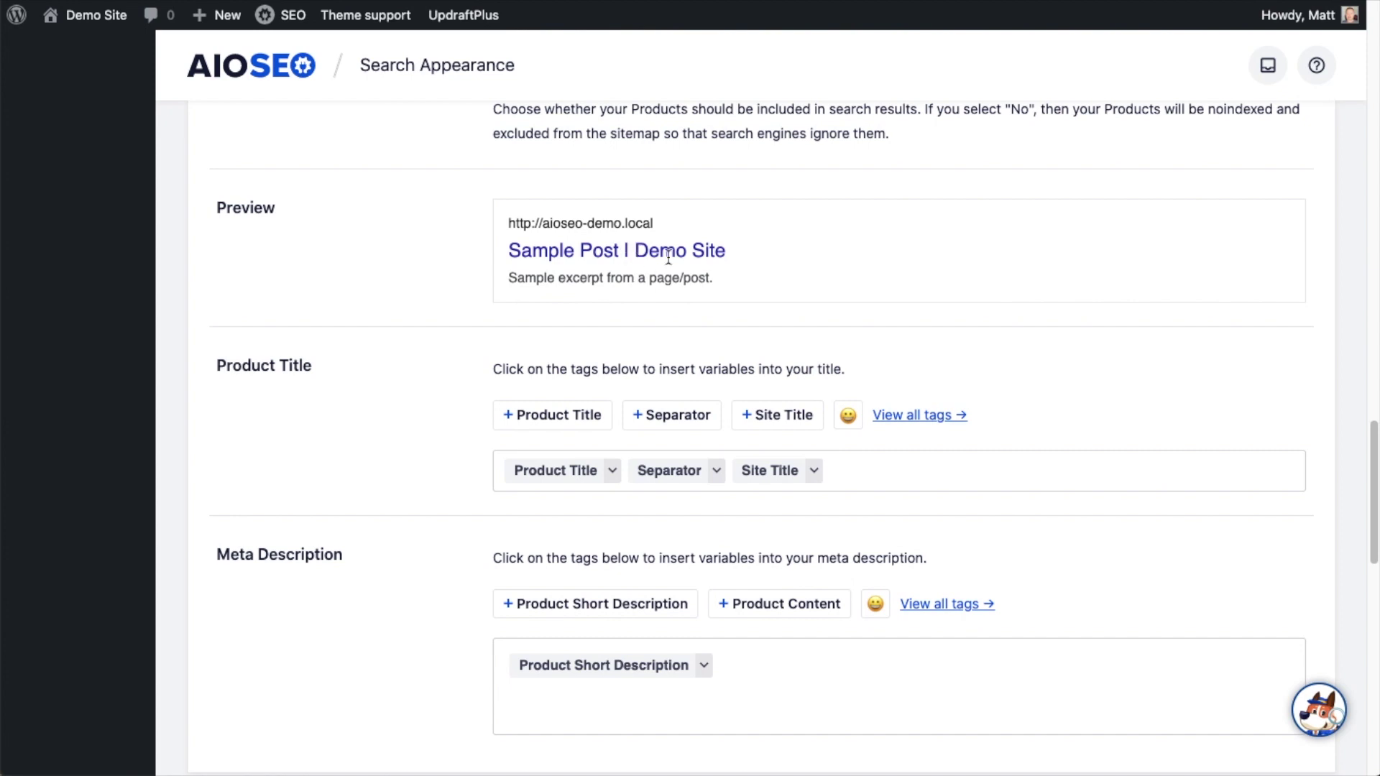
Replace the product title format with 😀, the Product Title tag, then ✅.
click(878, 471)
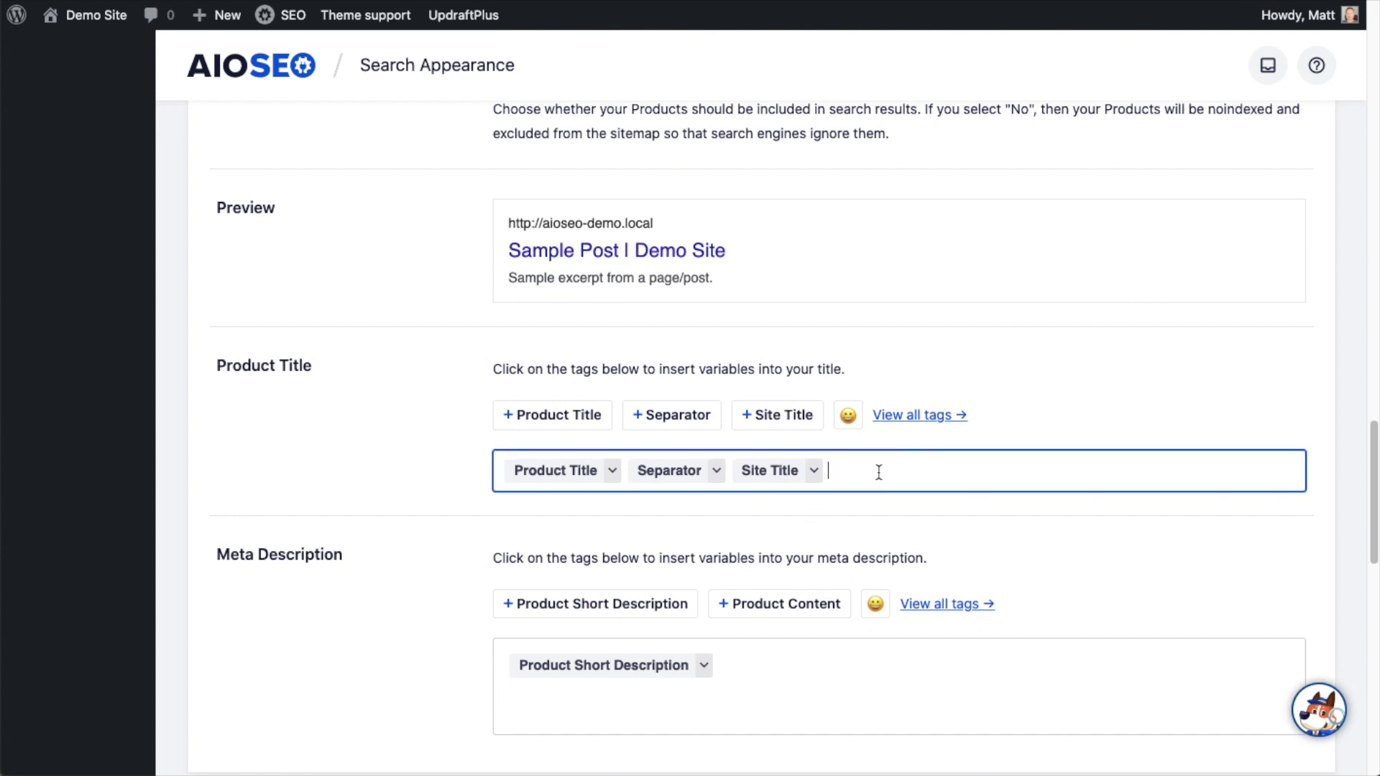
key(BackSpace)
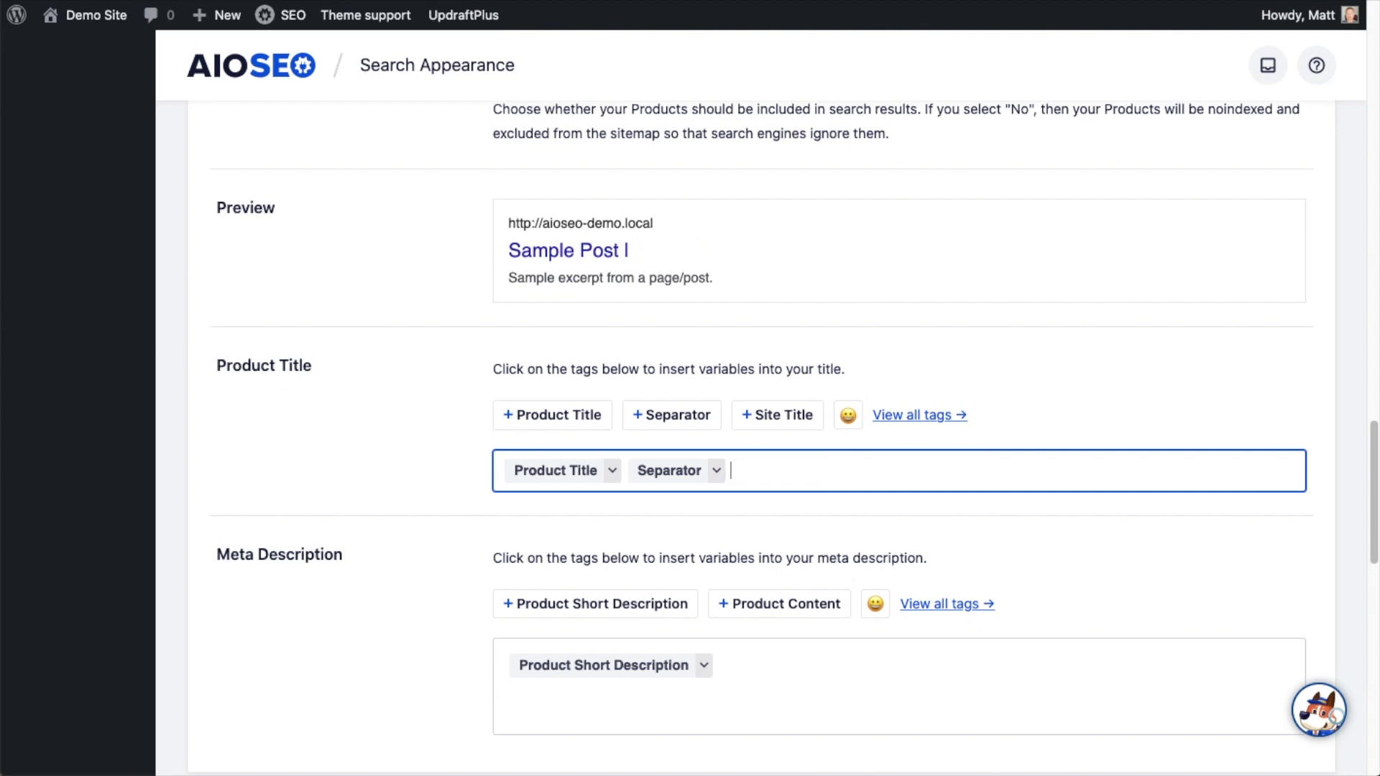
key(BackSpace)
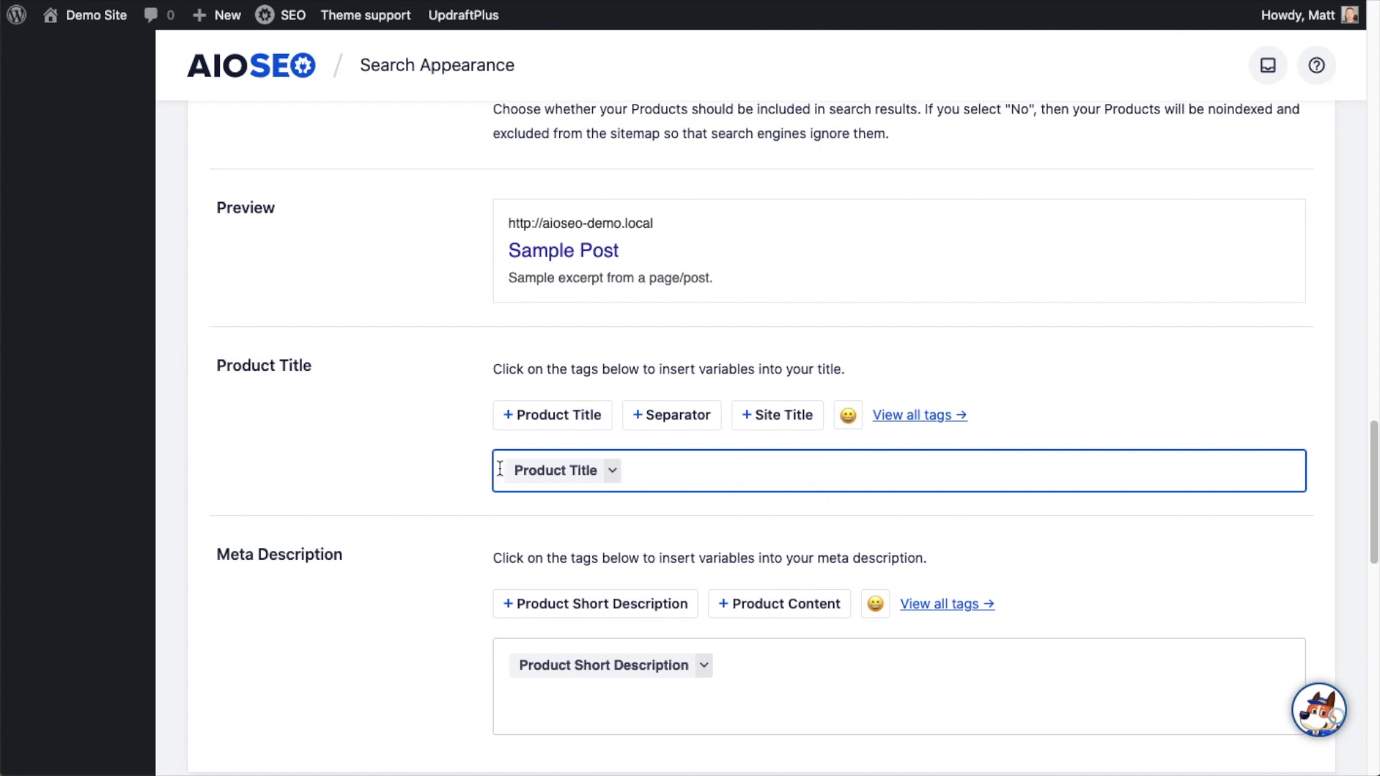
key(BackSpace)
click(848, 416)
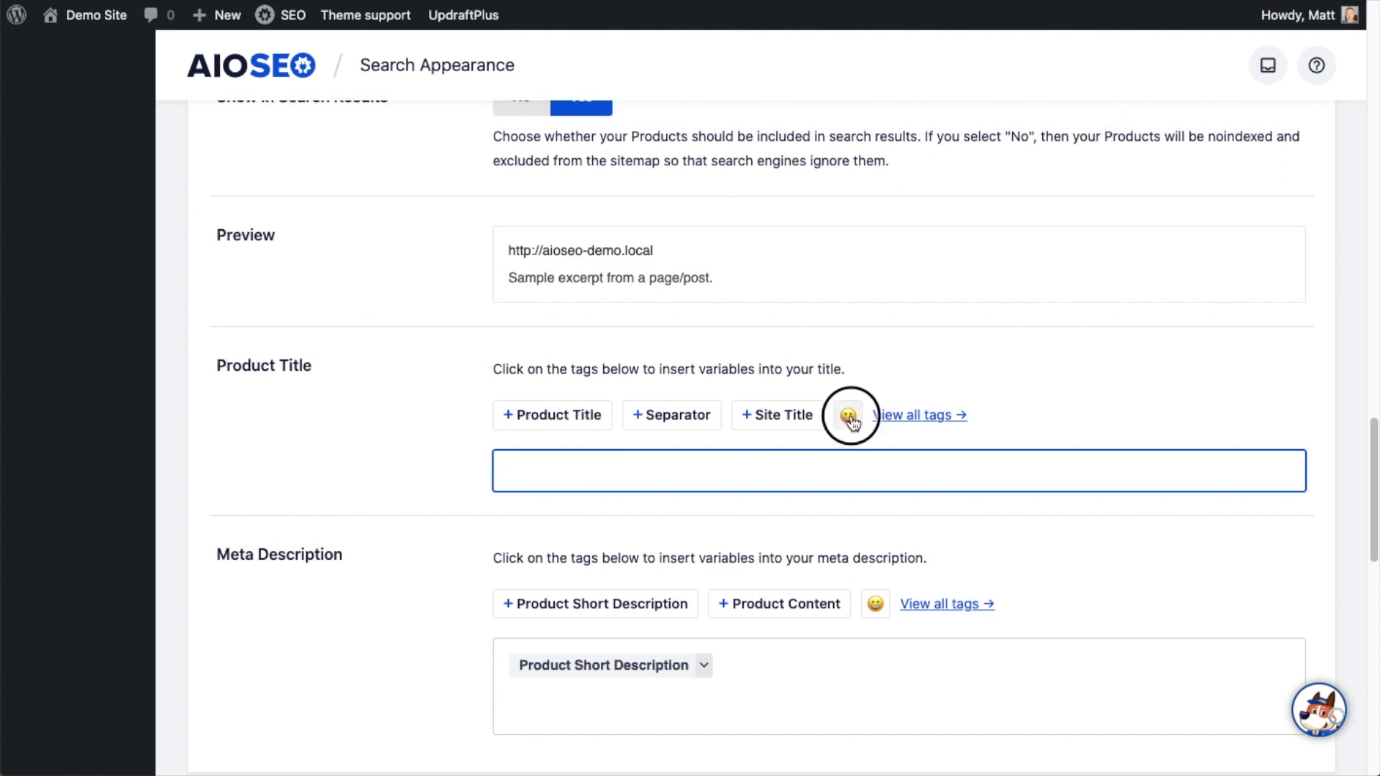
click(862, 568)
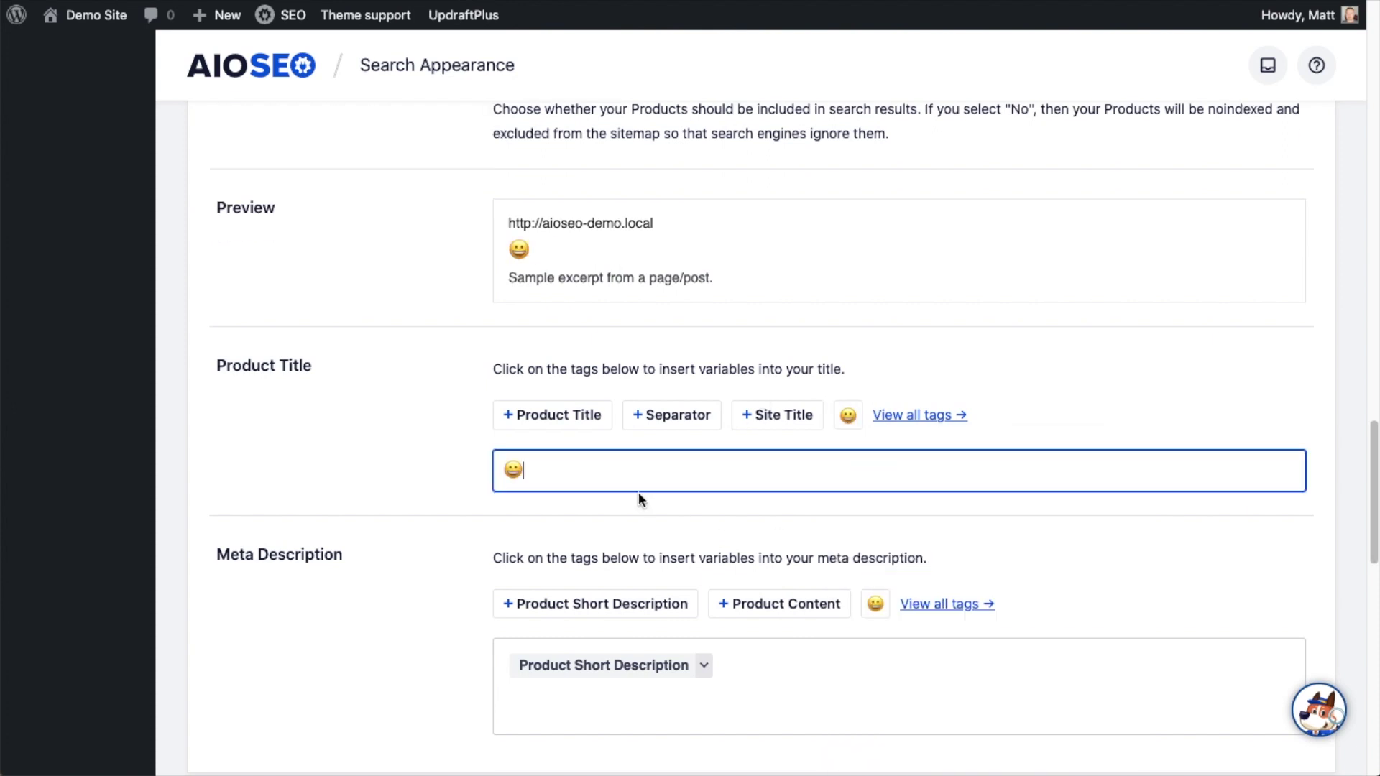
click(550, 417)
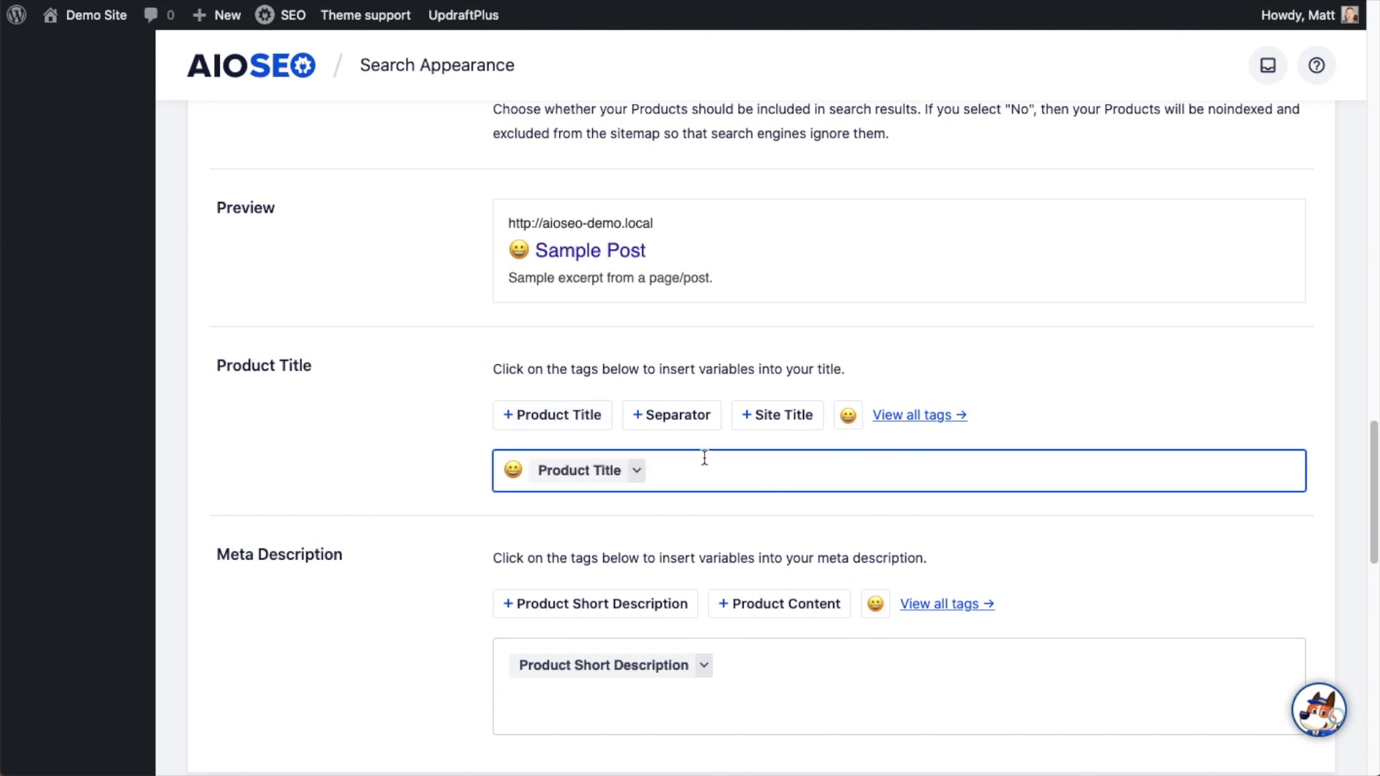
click(848, 416)
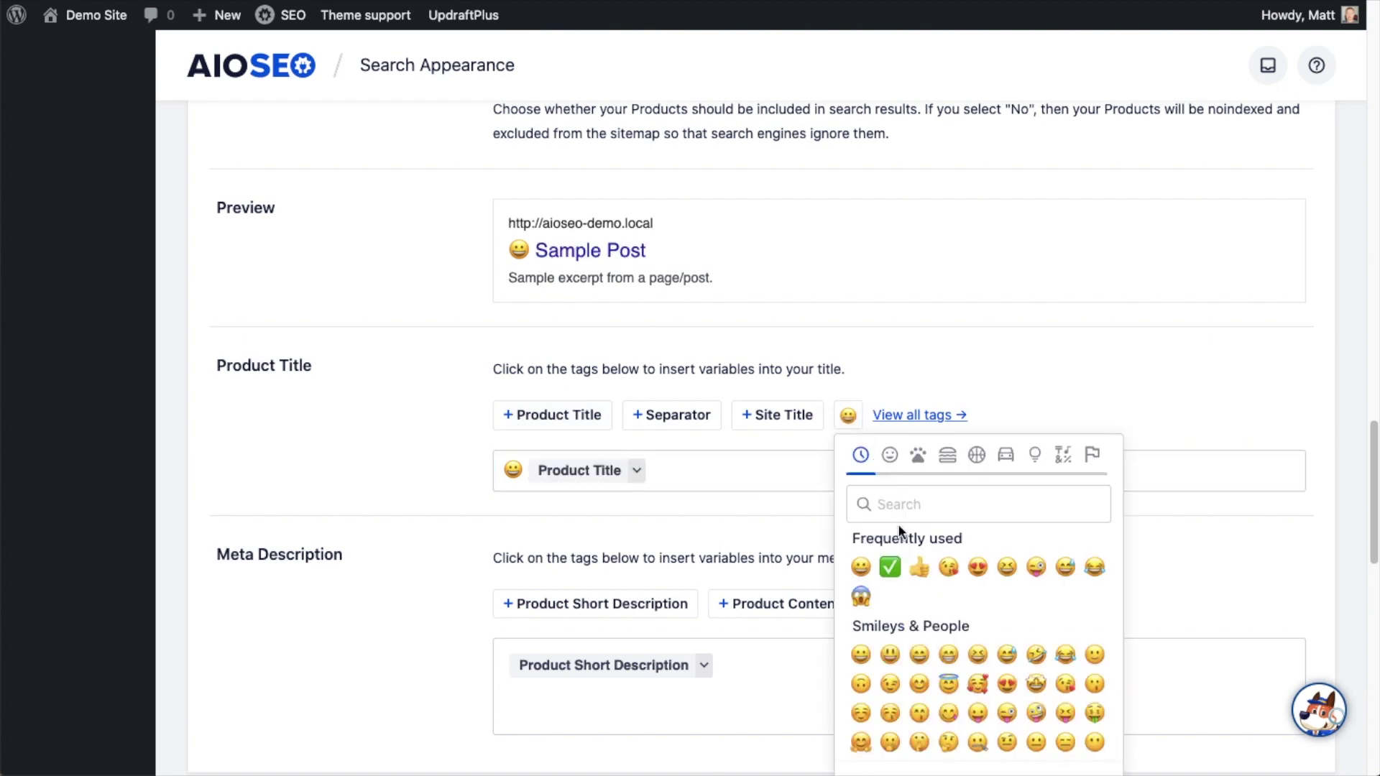
click(892, 564)
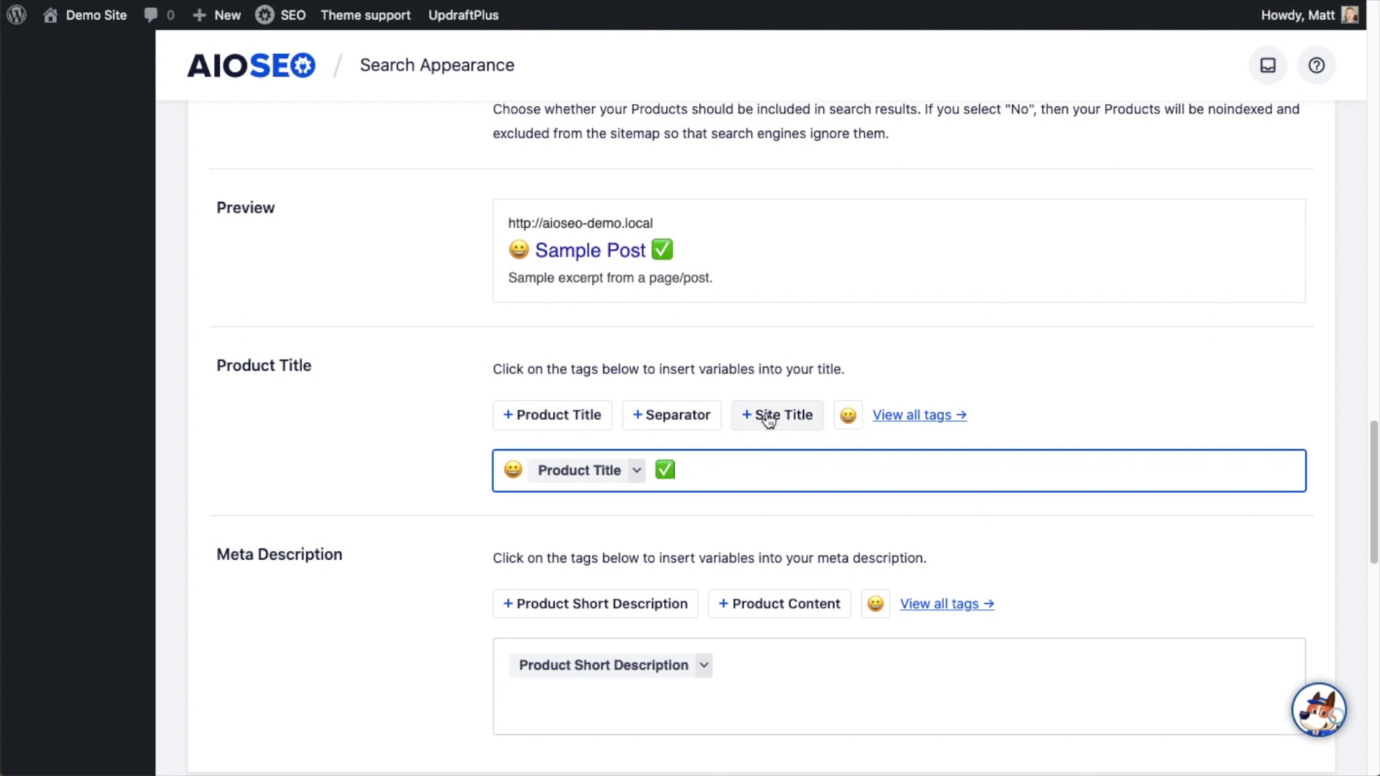
Browse the full list of available tags and close it without adding any.
click(939, 424)
scroll(834, 647, down, 5)
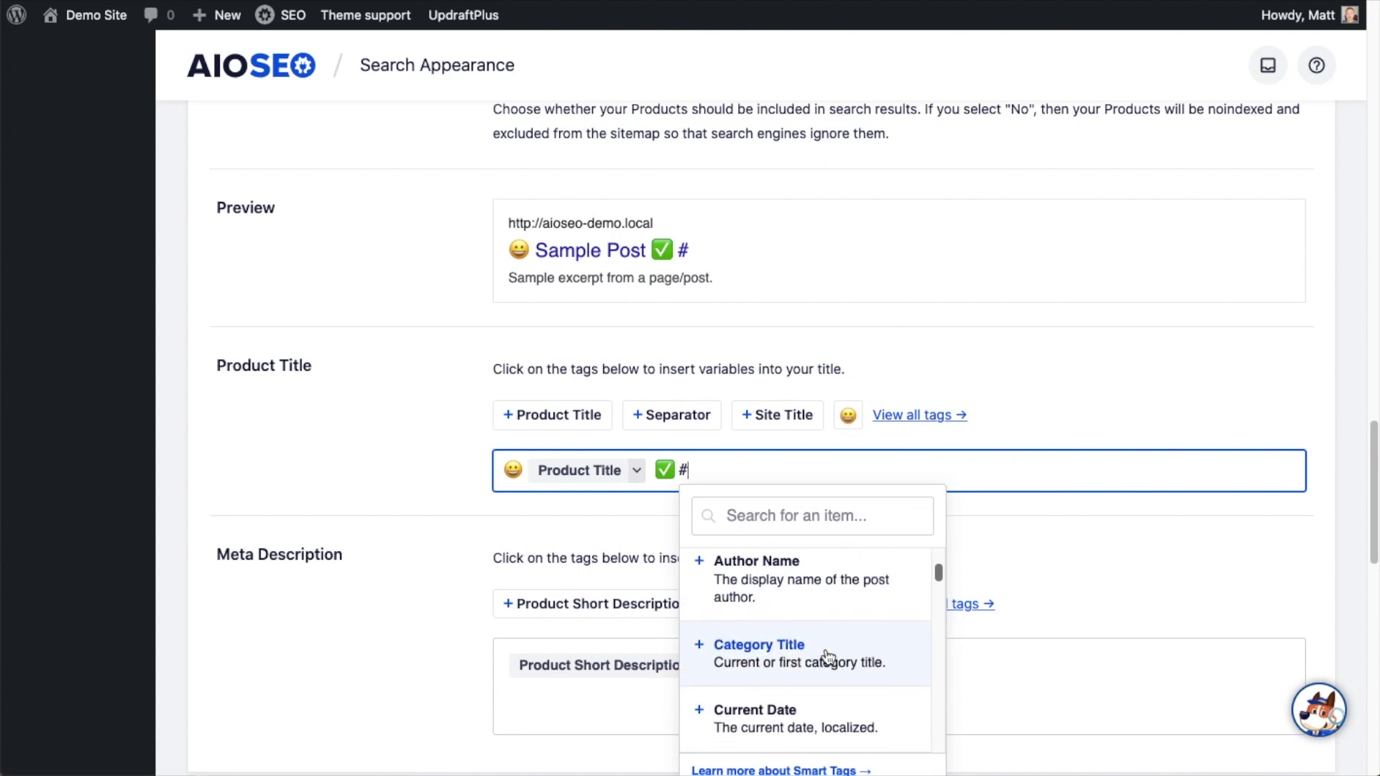
scroll(838, 627, down, 8)
click(788, 468)
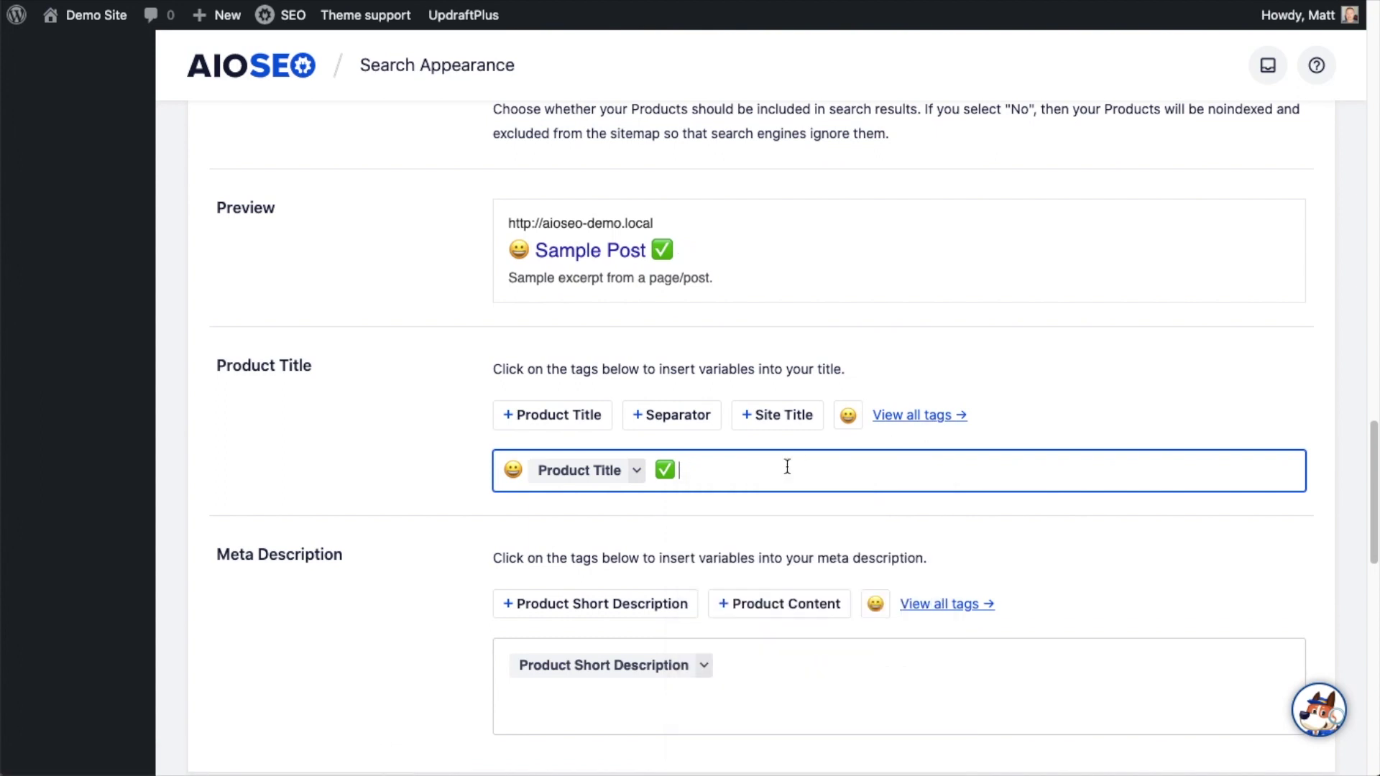
scroll(460, 427, down, 3)
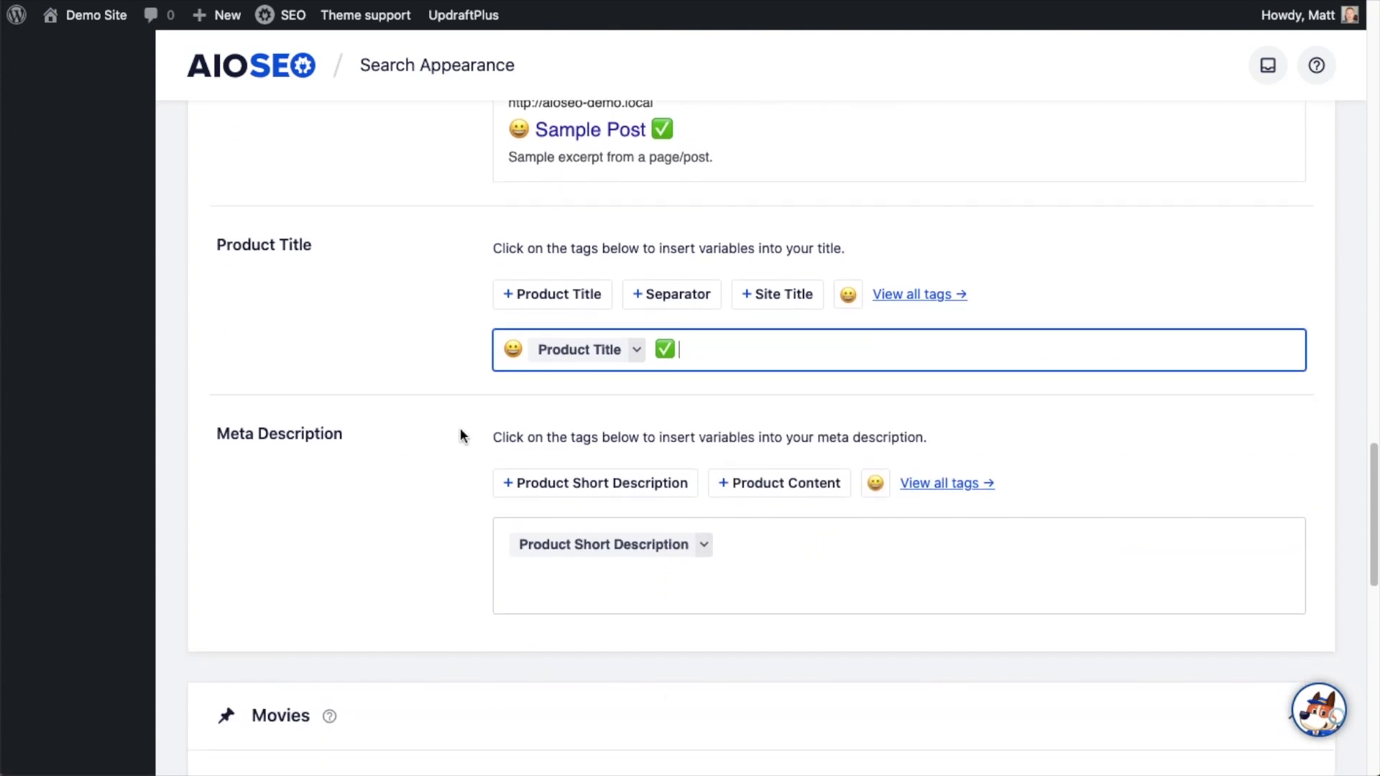
scroll(460, 428, down, 2)
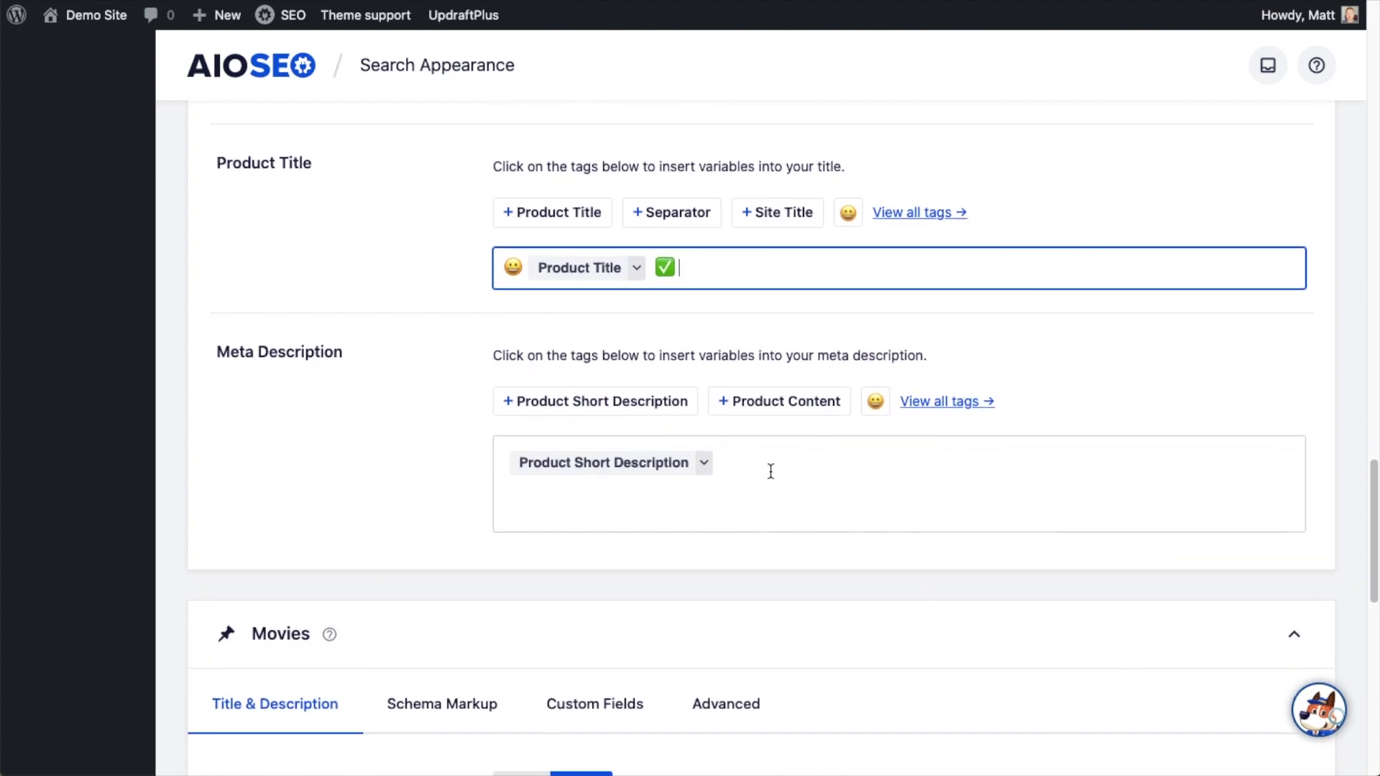
scroll(392, 401, up, 2)
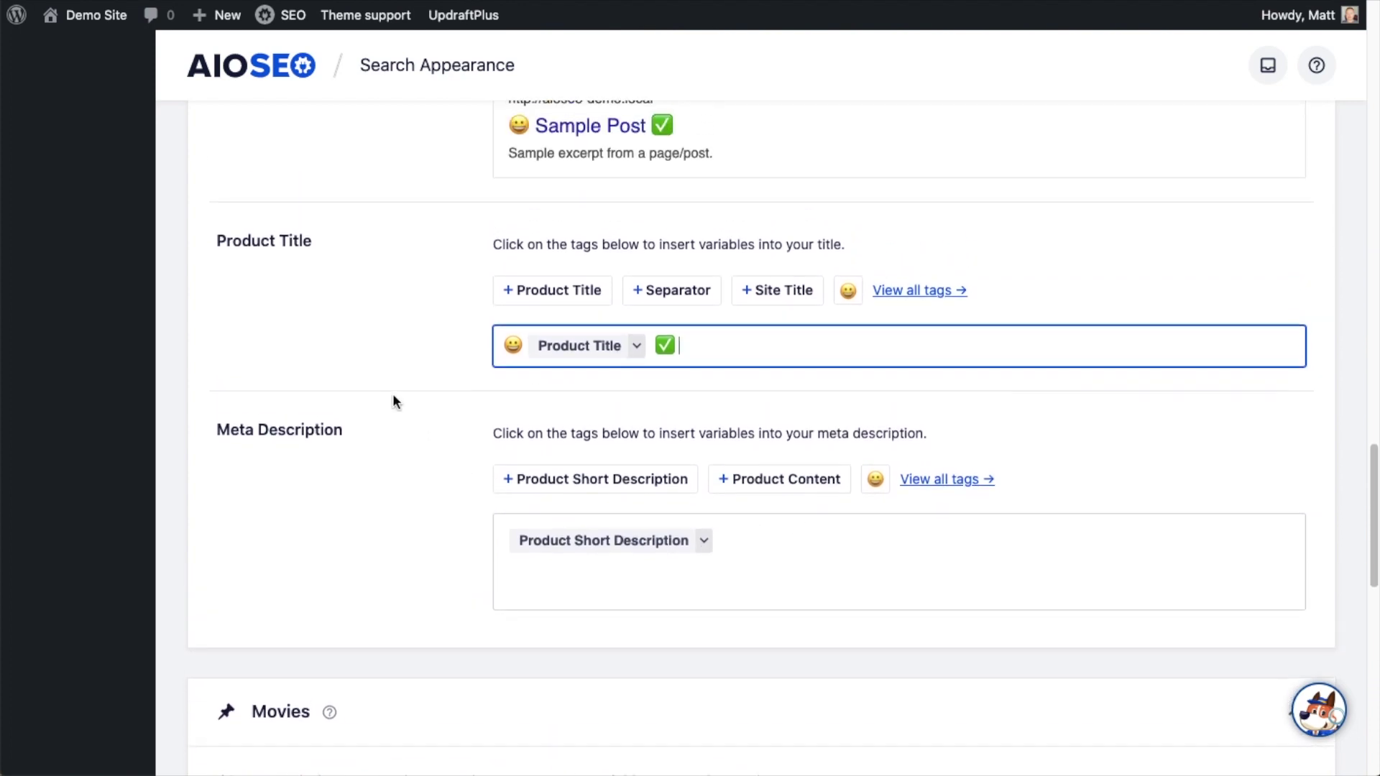
scroll(393, 401, down, 2)
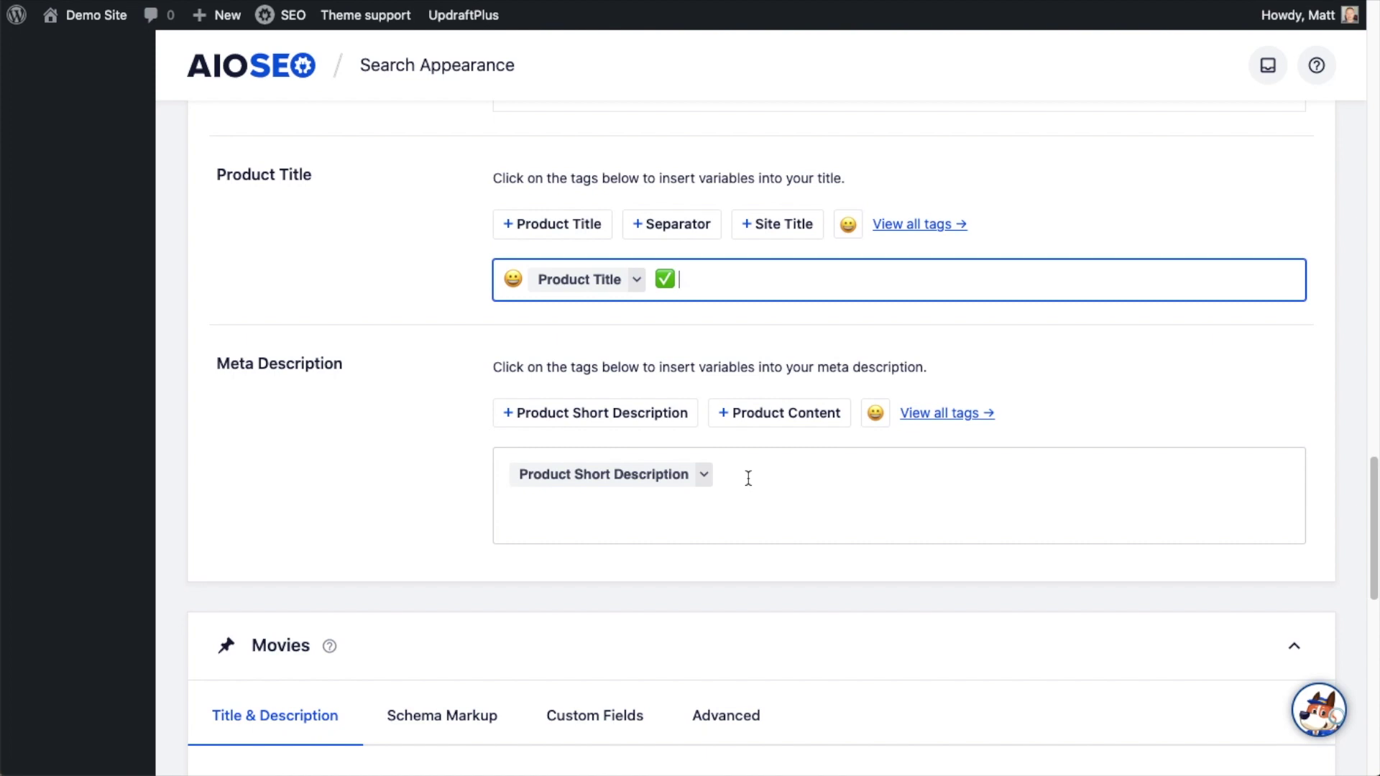
click(748, 478)
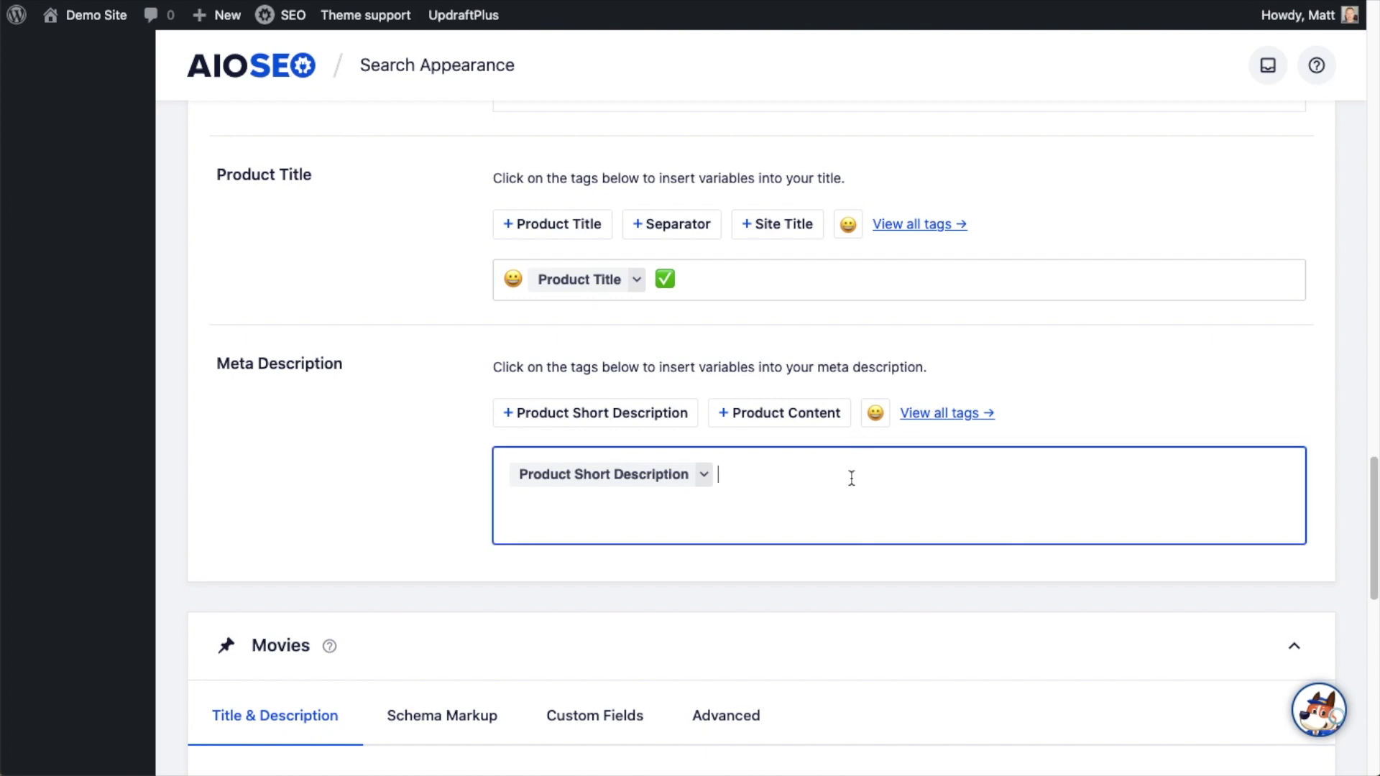
text(#)
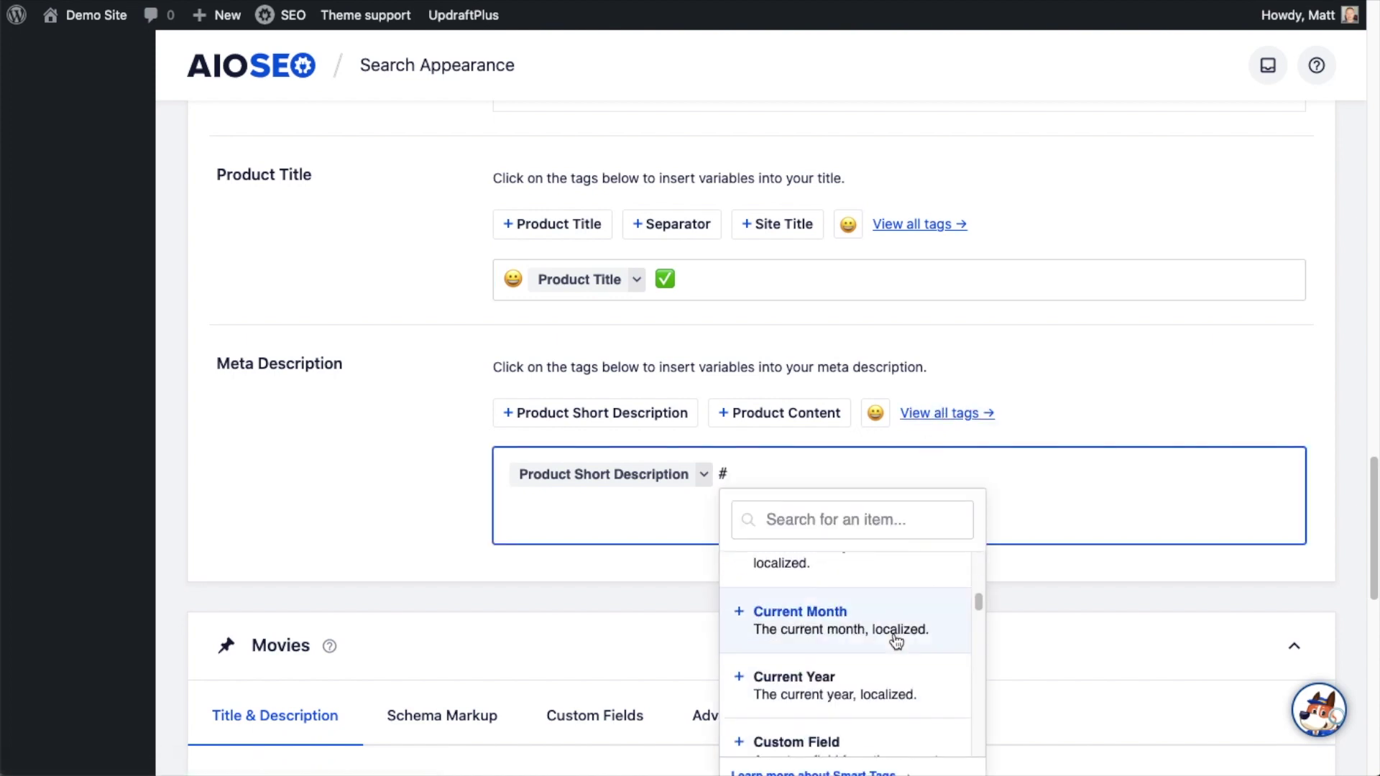
click(779, 461)
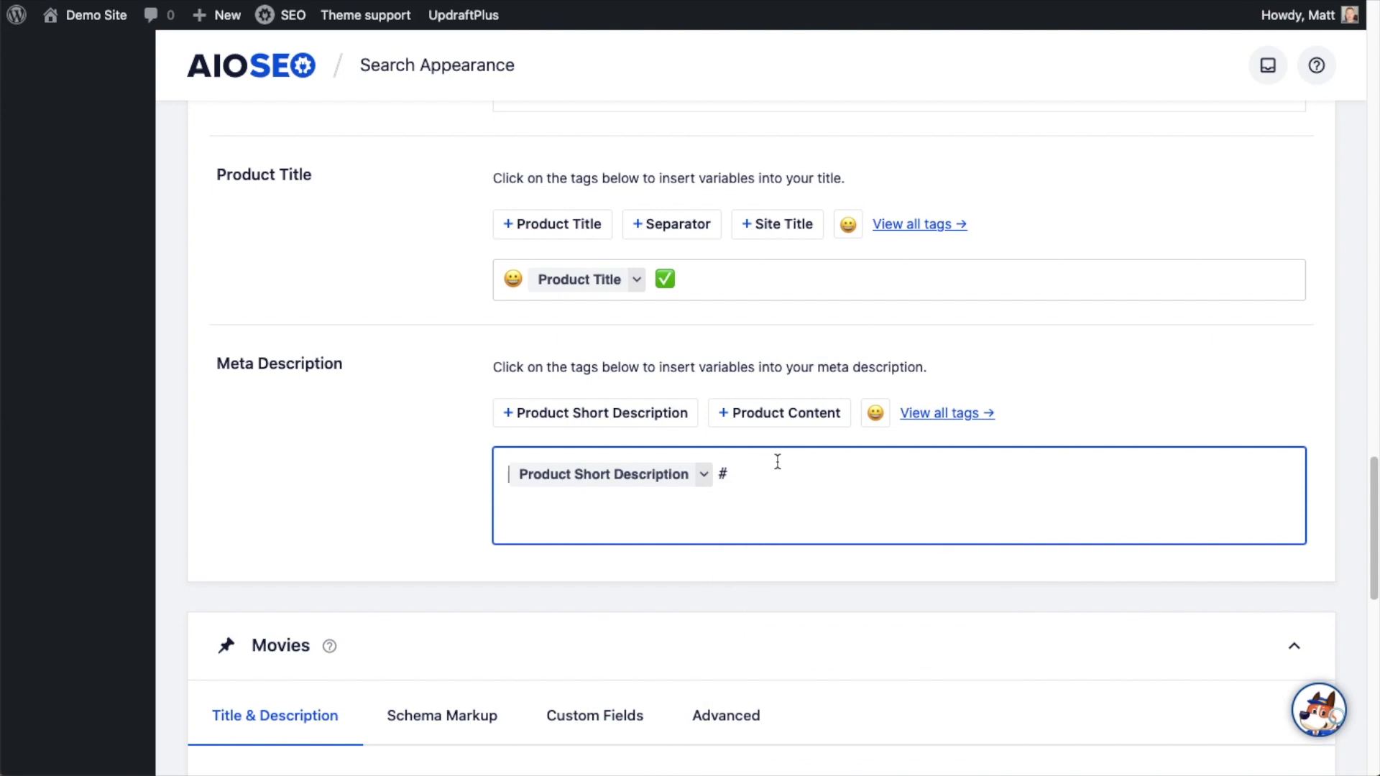
key(BackSpace)
scroll(441, 320, up, 3)
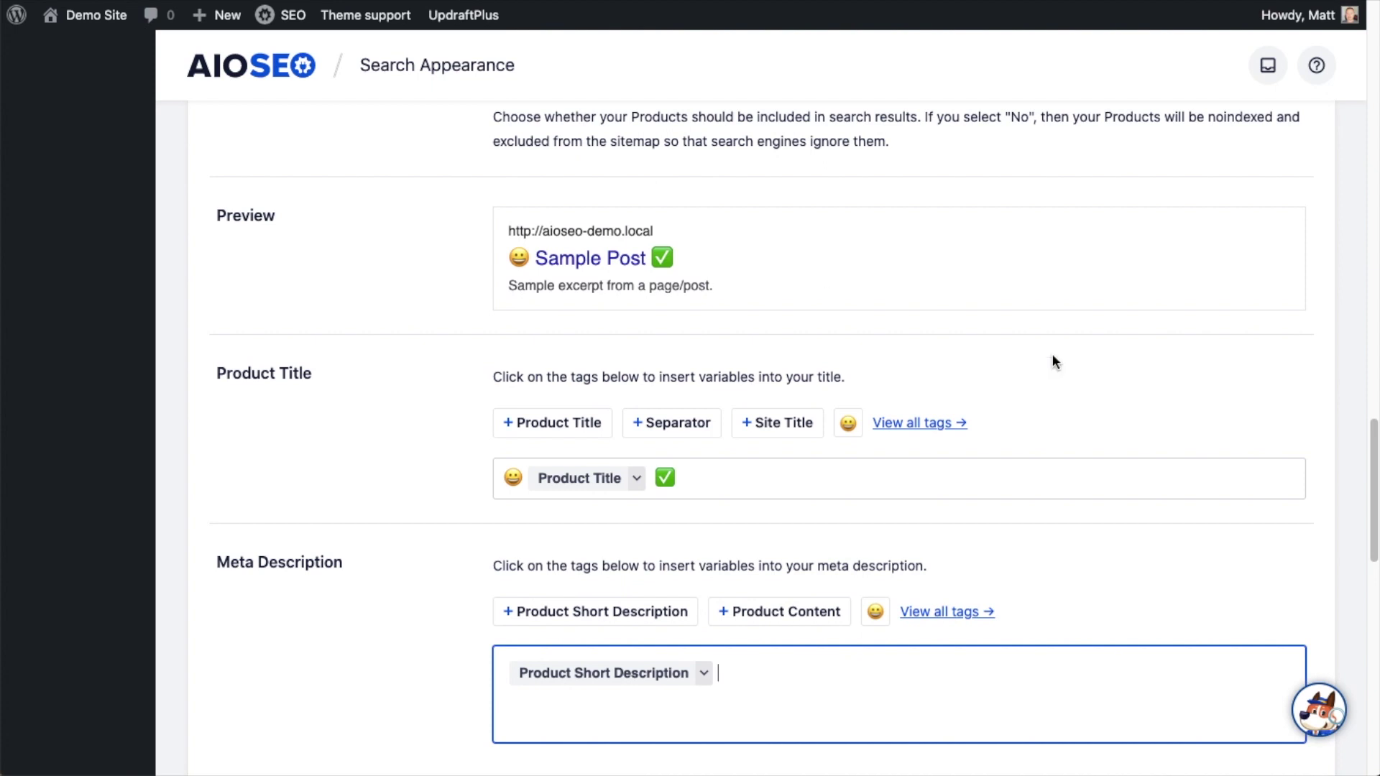
drag(1374, 453, 1373, 460)
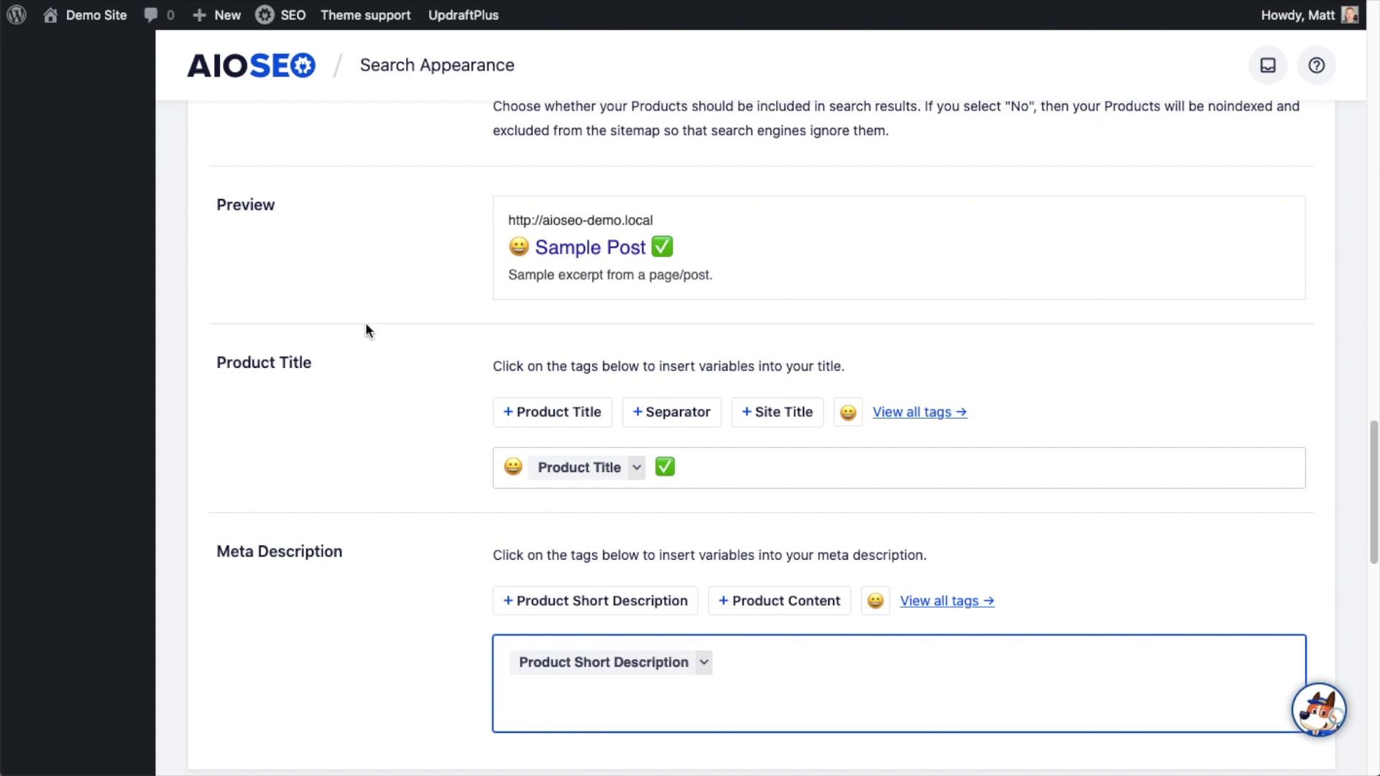
scroll(1247, 476, up, 5)
scroll(1247, 475, up, 15)
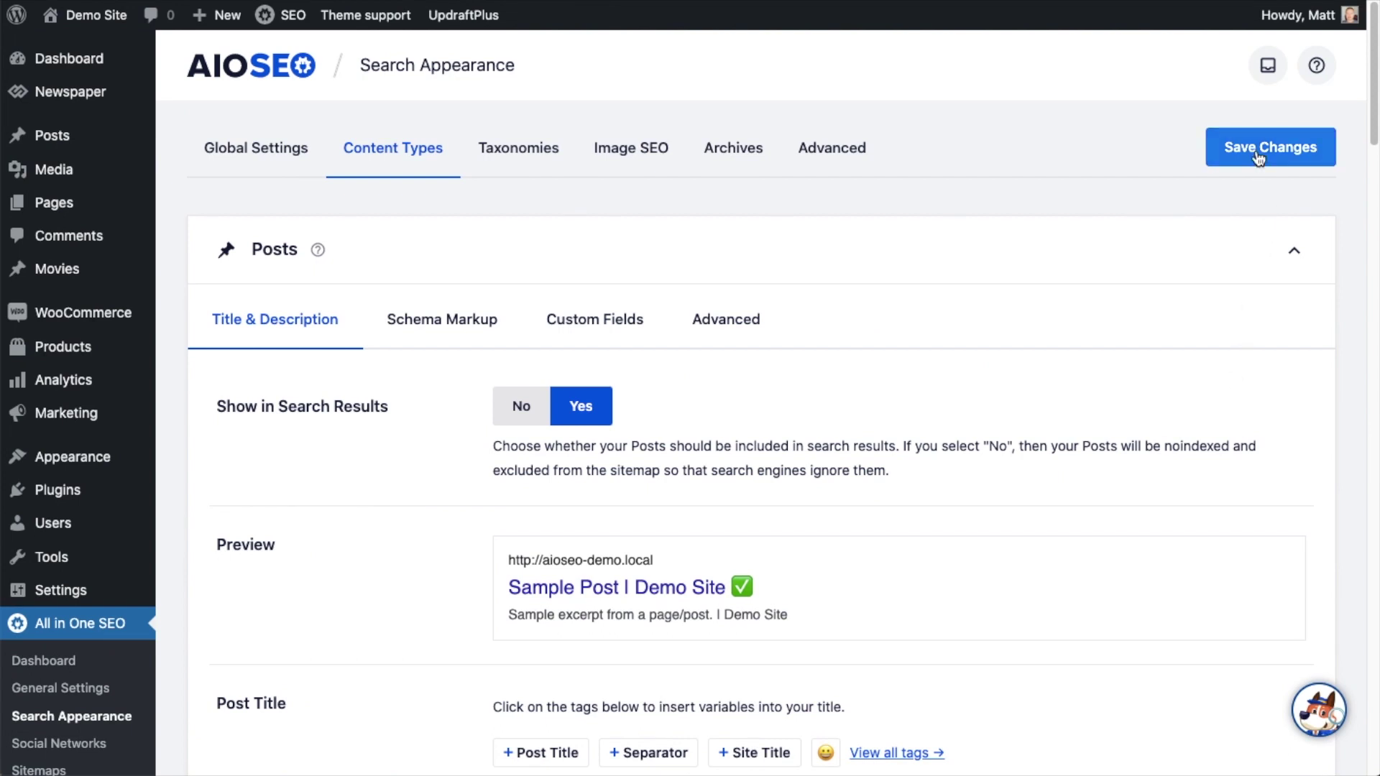
click(1258, 153)
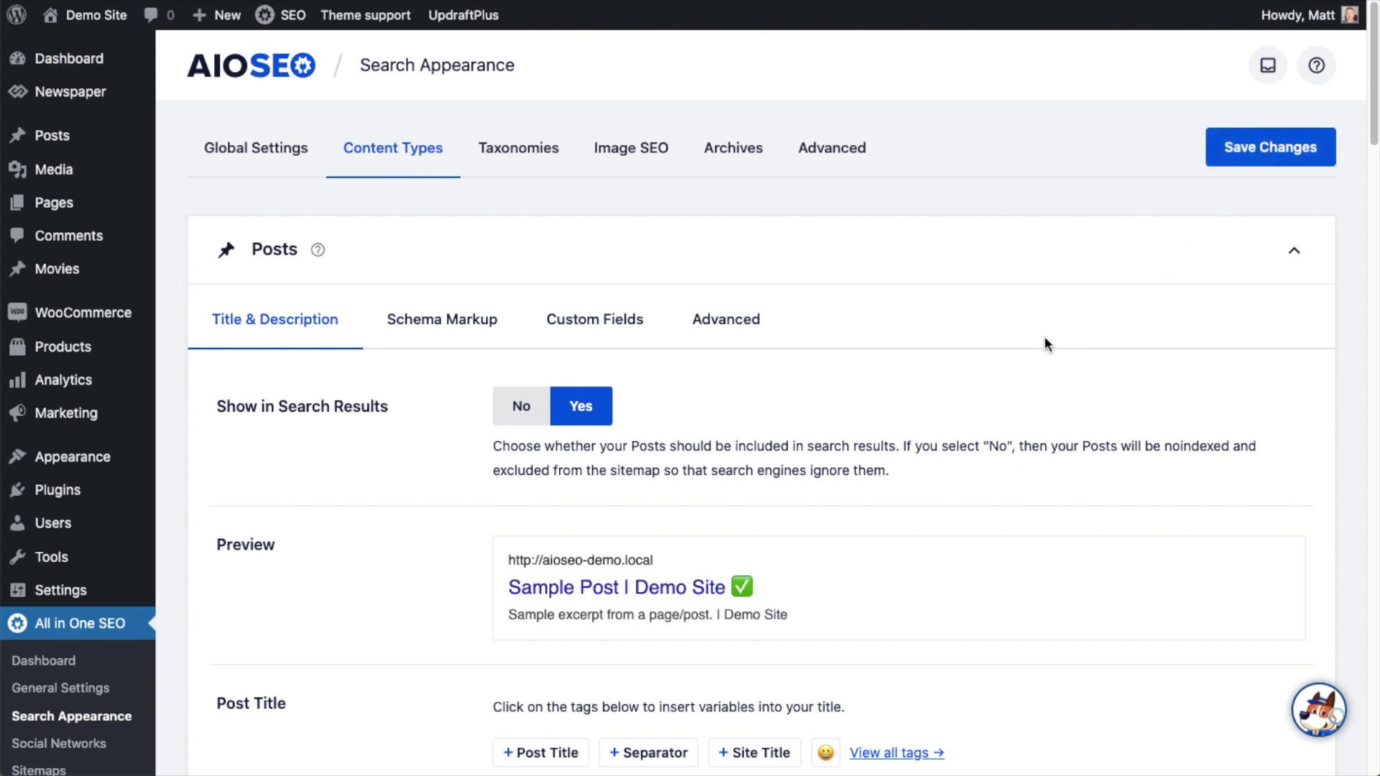
Scroll through the Content Types settings to review the saved product title and description formats.
scroll(1052, 340, down, 14)
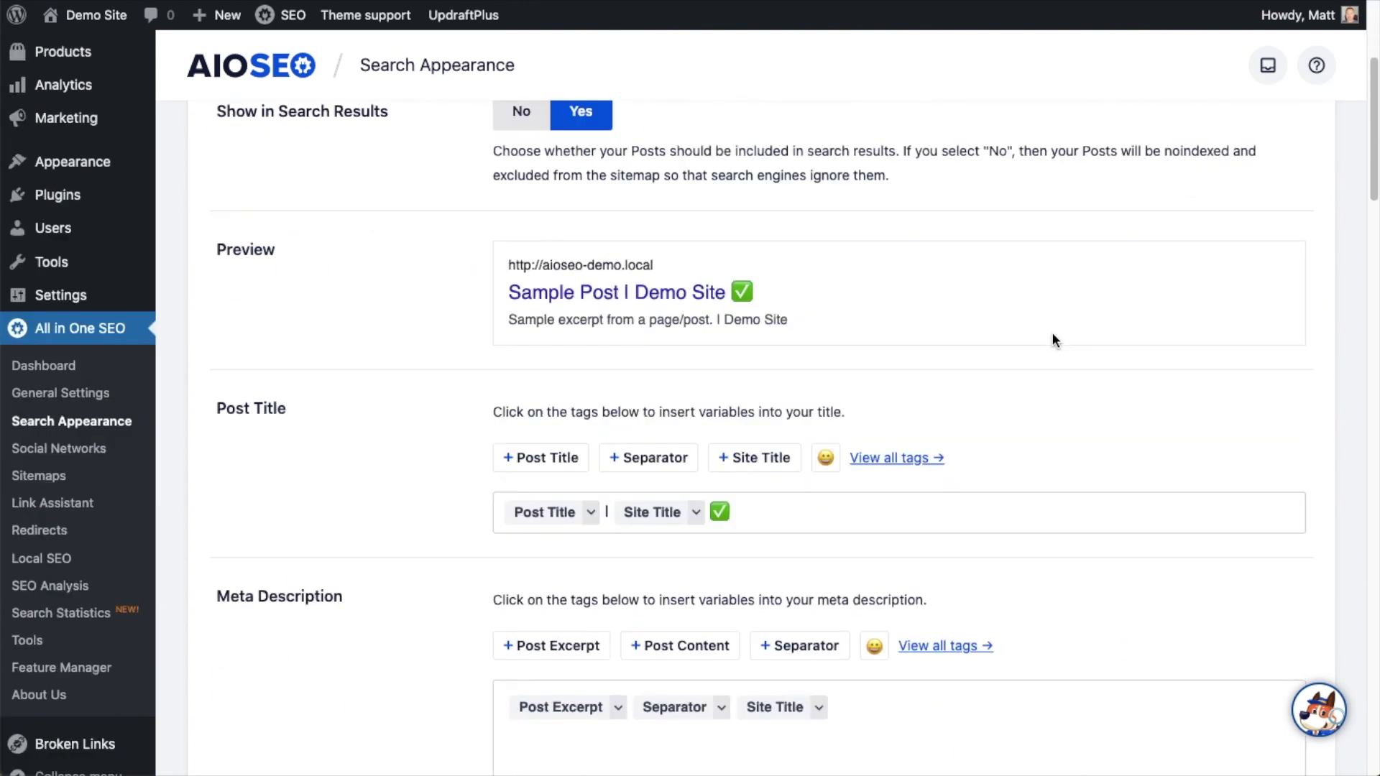
scroll(1046, 338, down, 12)
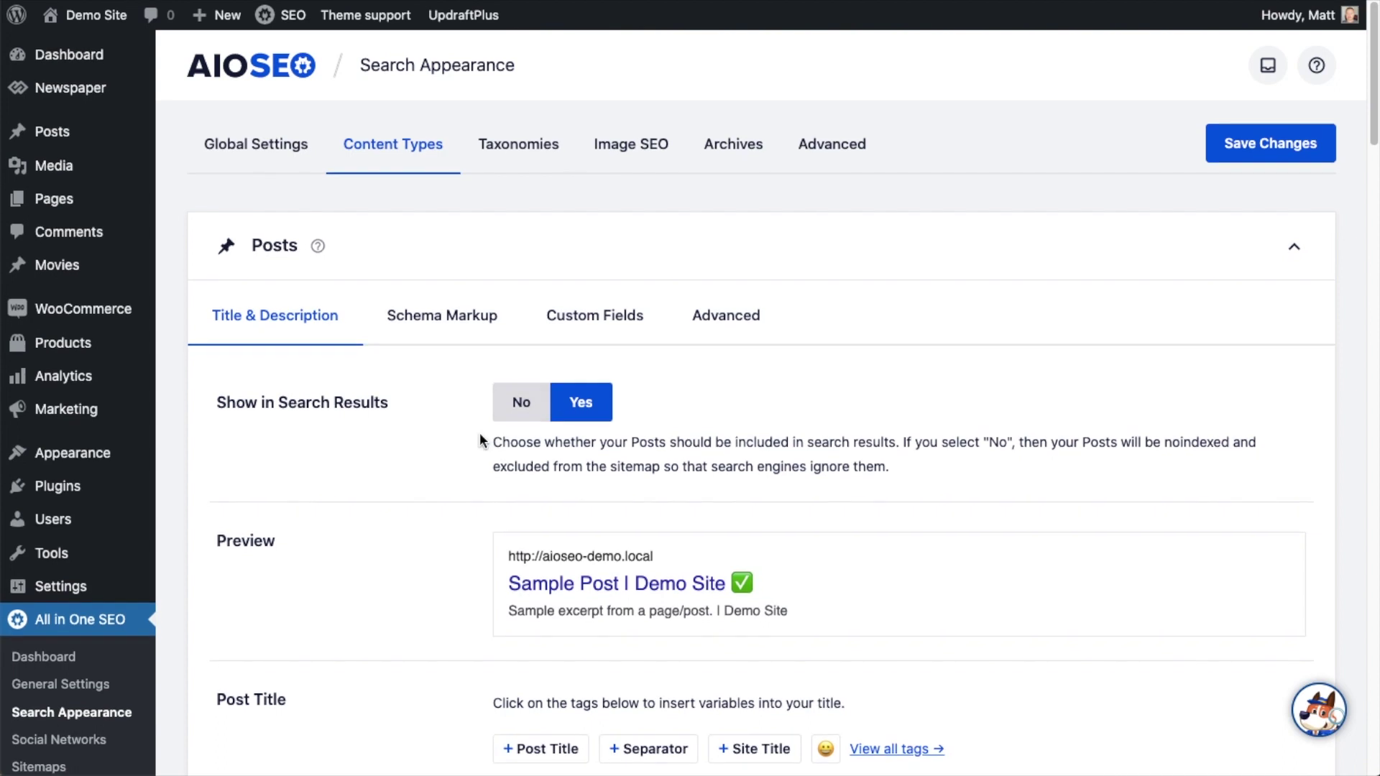
scroll(477, 437, down, 2)
scroll(475, 435, down, 2)
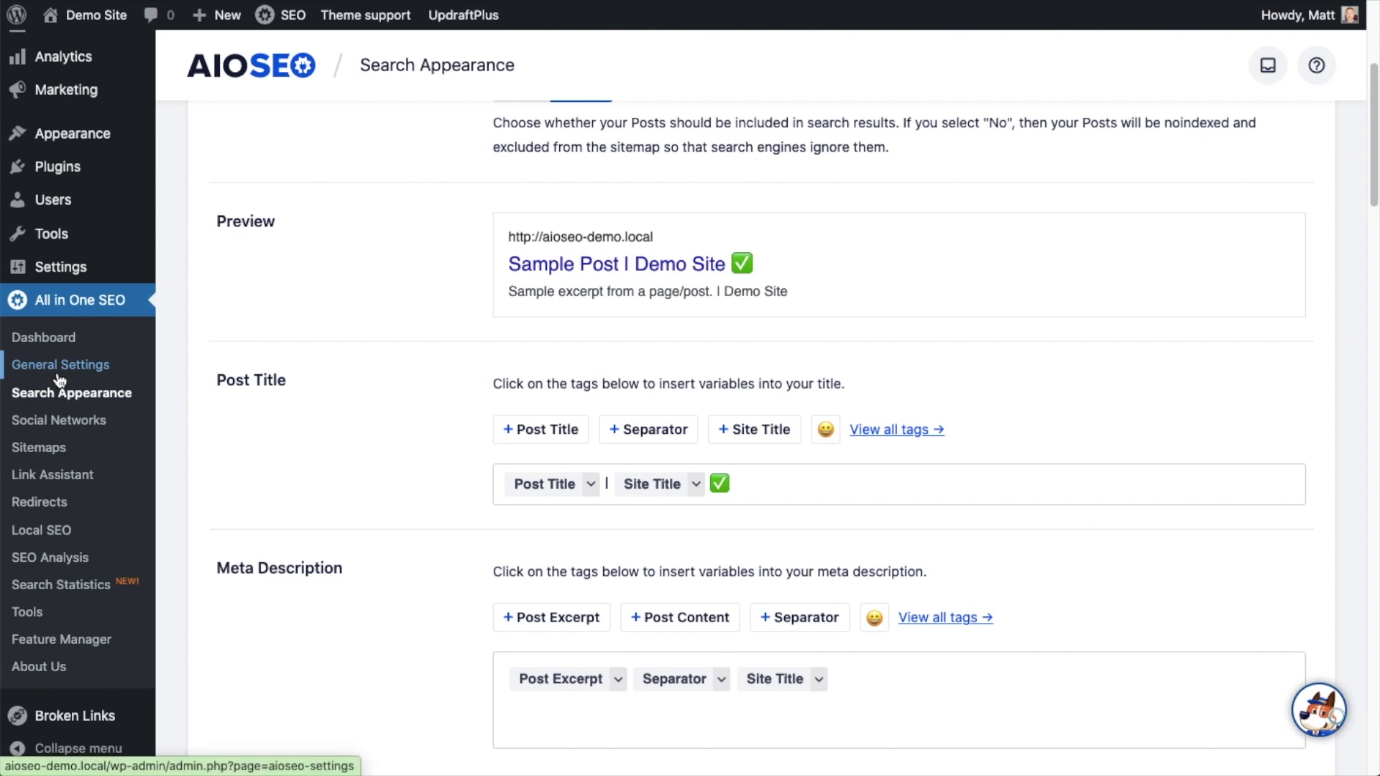
Open Sitemaps and toggle Enable Sitemap off and back on so the XML sitemap stays enabled.
click(53, 453)
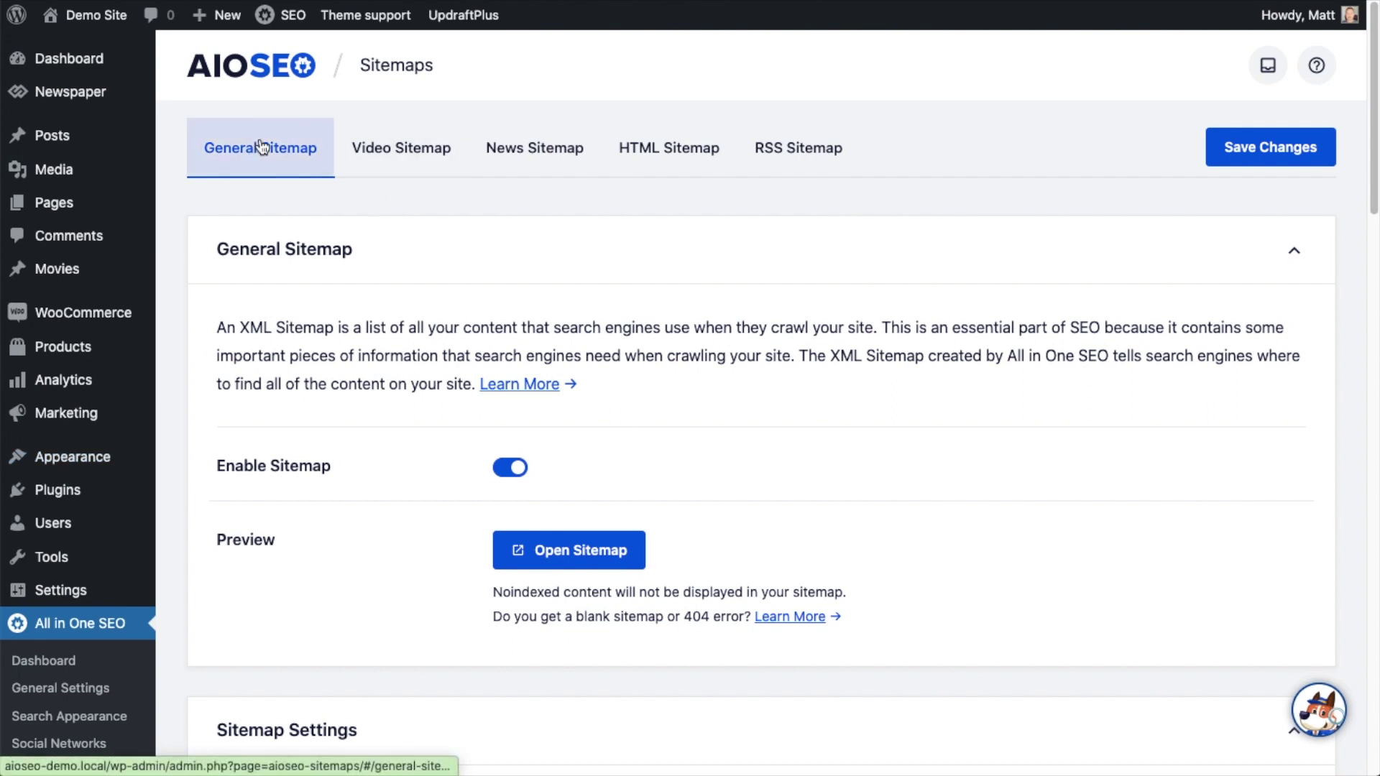
scroll(368, 445, down, 3)
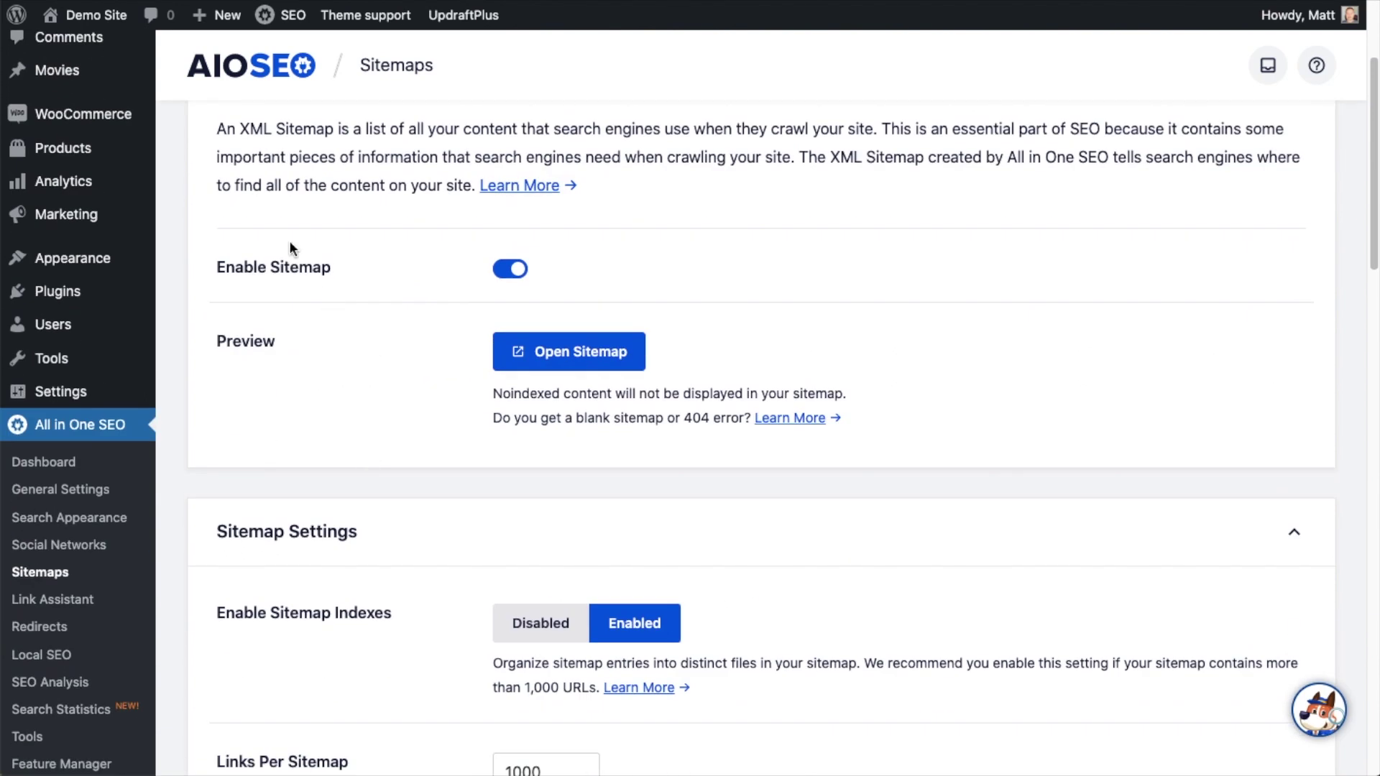
click(515, 266)
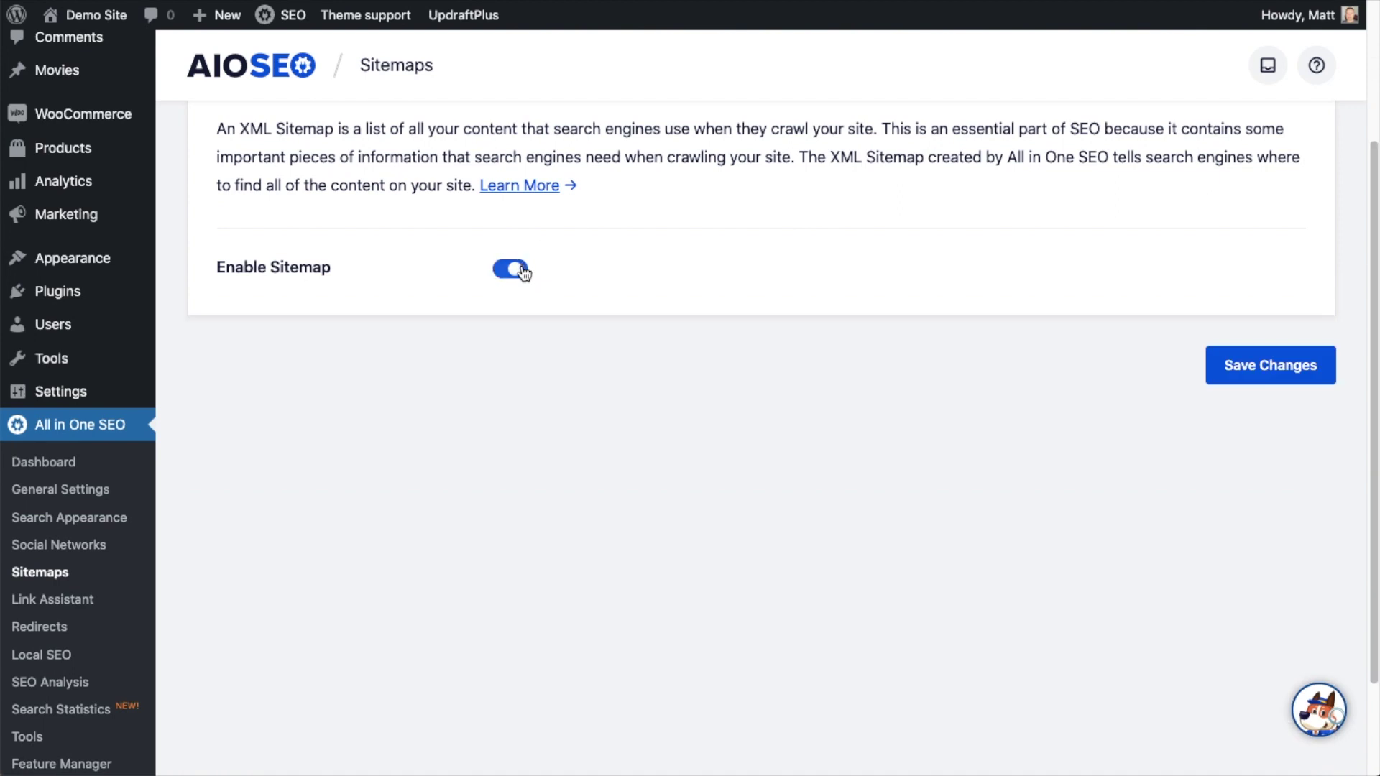
click(524, 274)
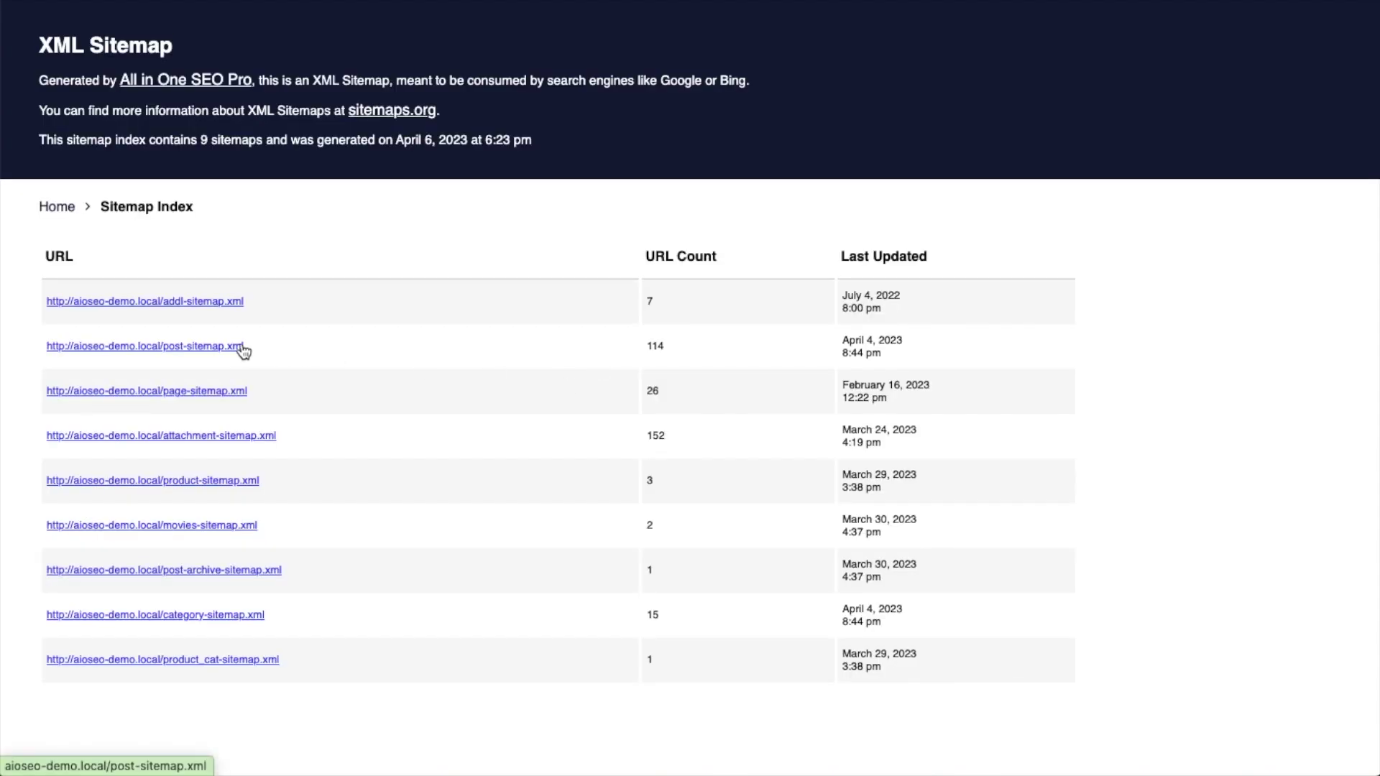
click(193, 351)
scroll(634, 359, down, 3)
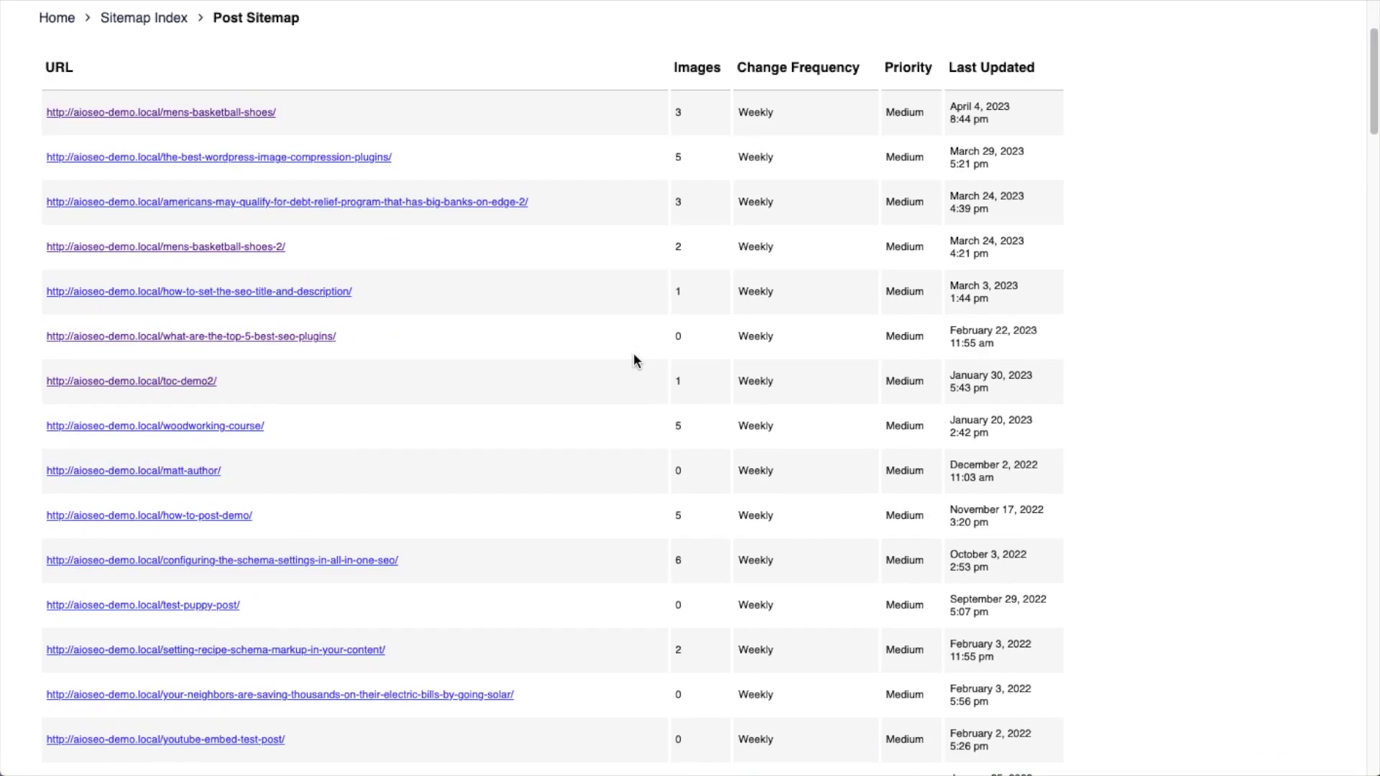
scroll(634, 359, down, 20)
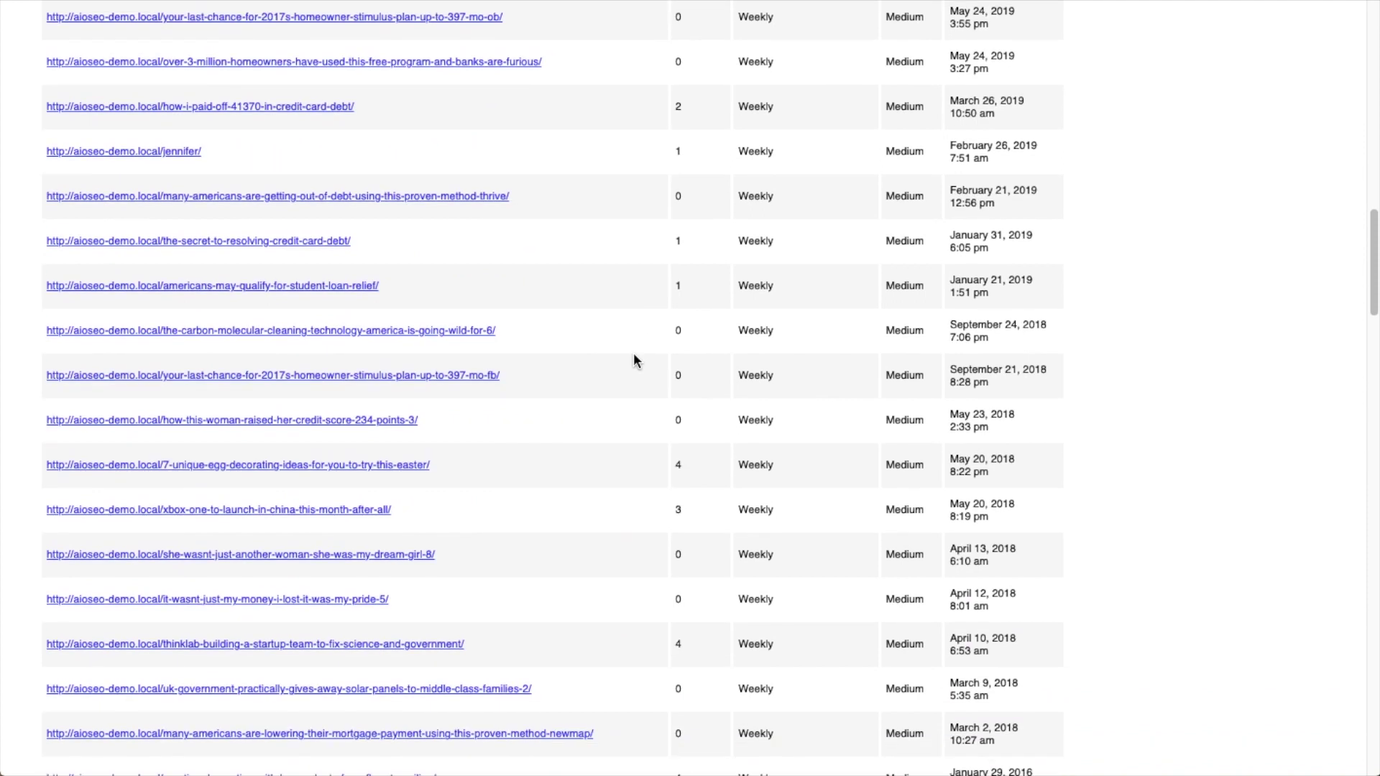
scroll(634, 359, up, 20)
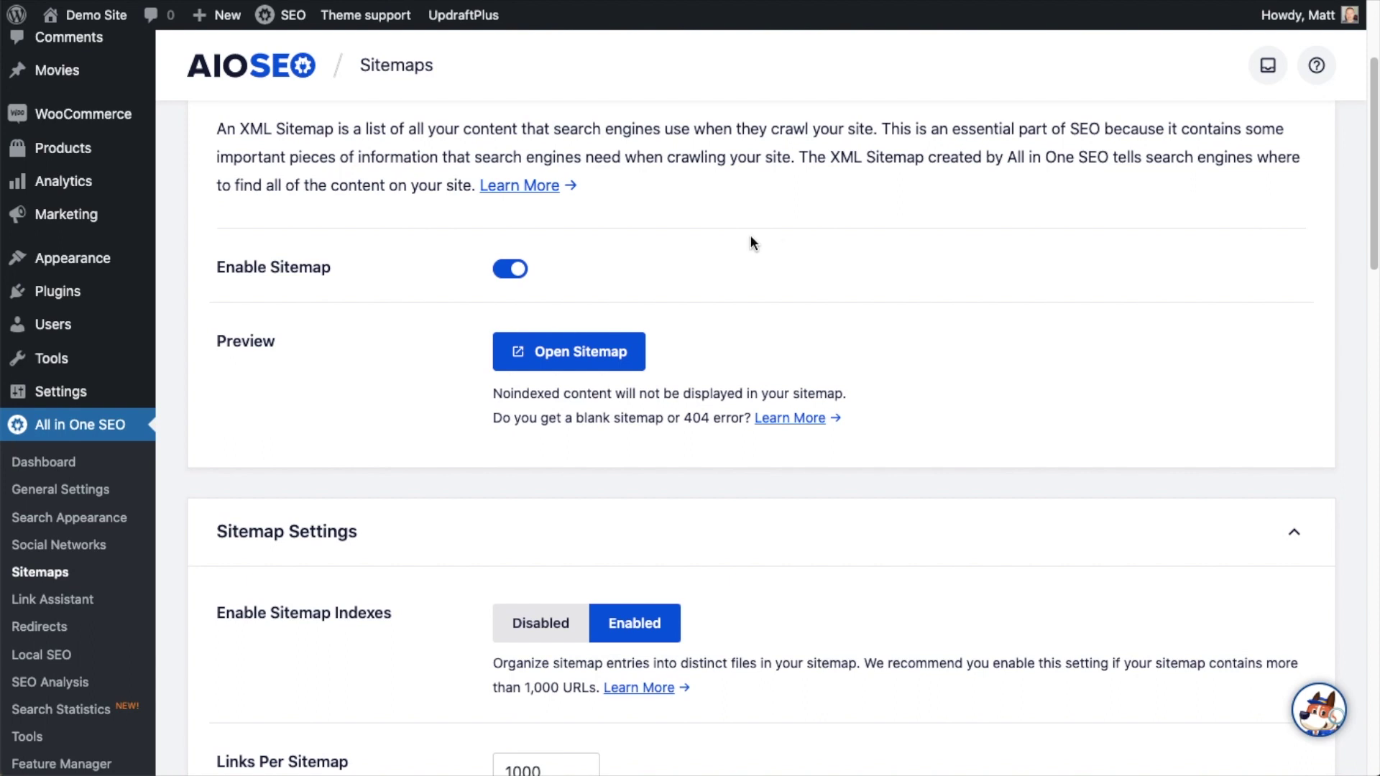
Open the Red and Black Basketball Sneakers – Woo product from All Products for editing.
click(77, 149)
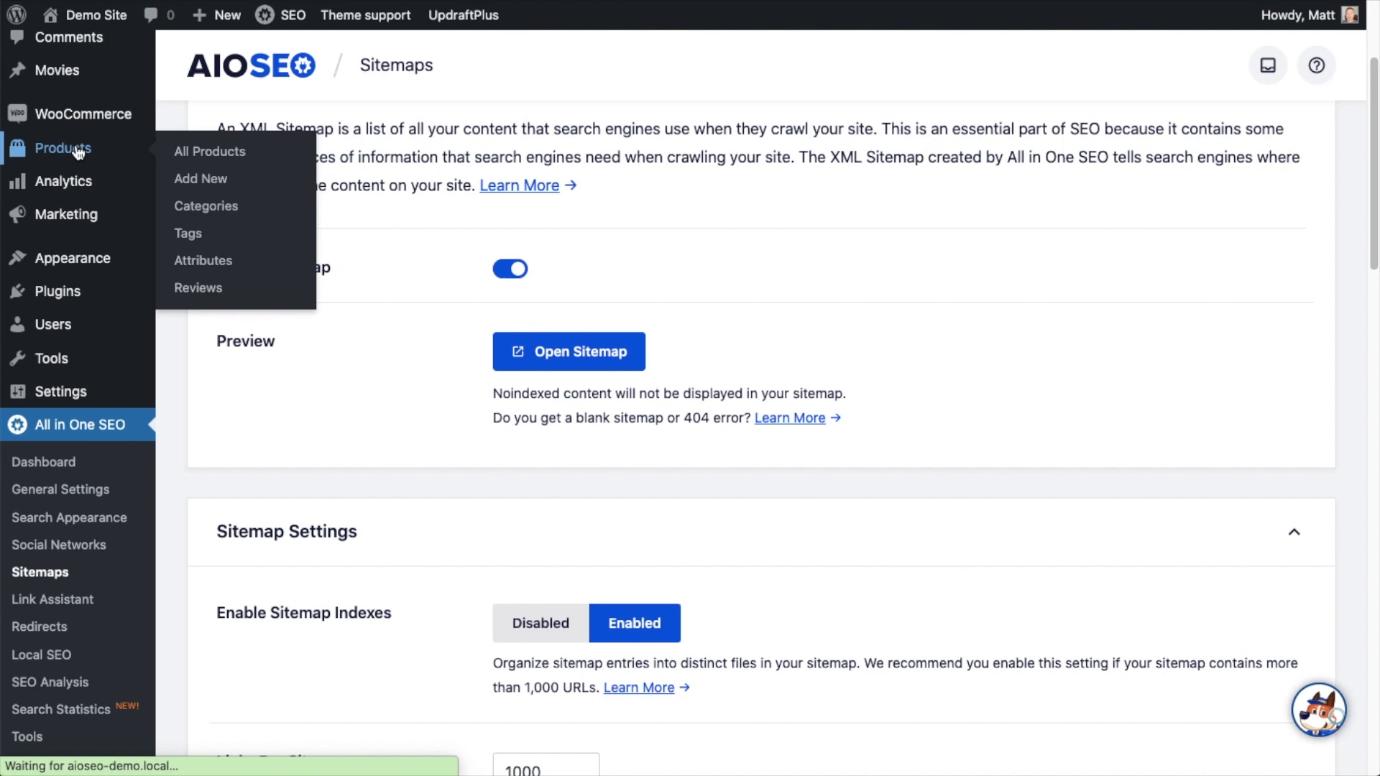
scroll(551, 432, down, 5)
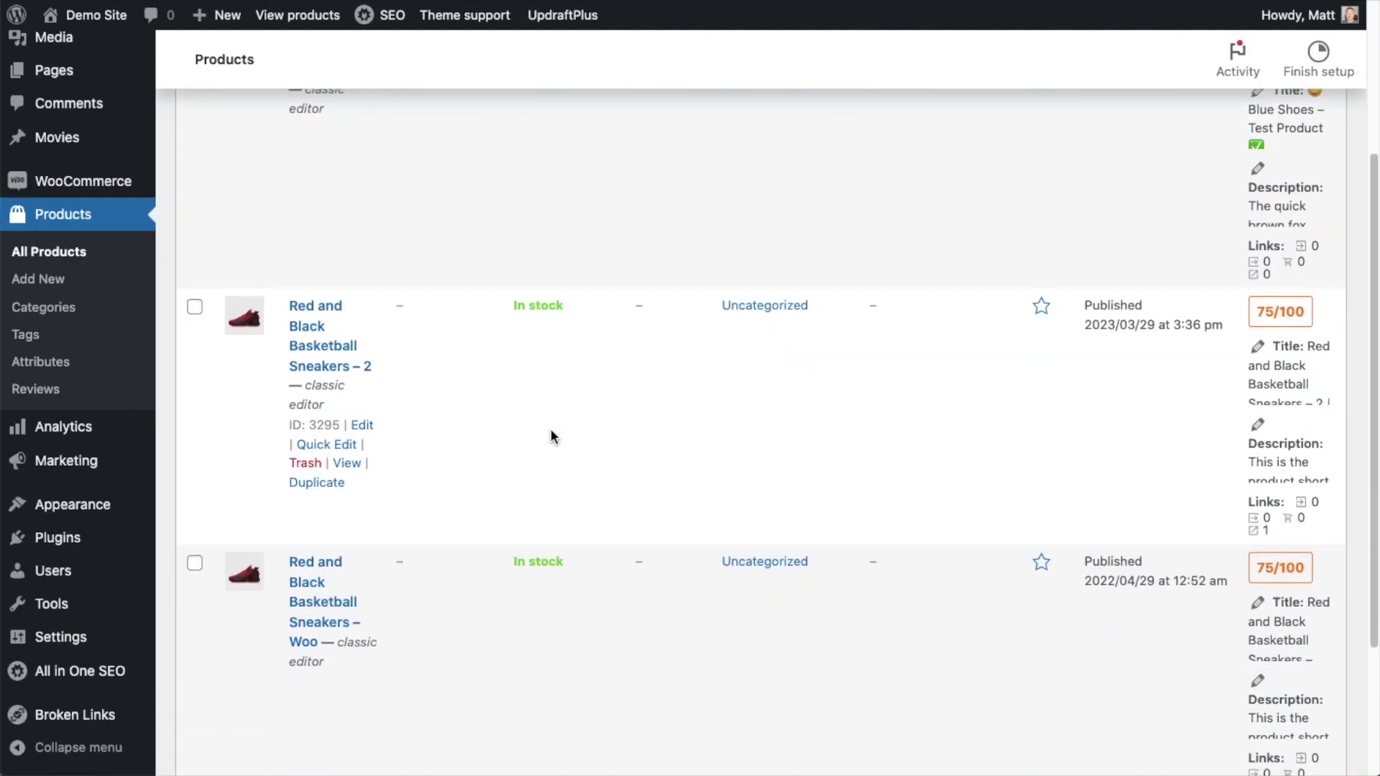
scroll(550, 428, down, 3)
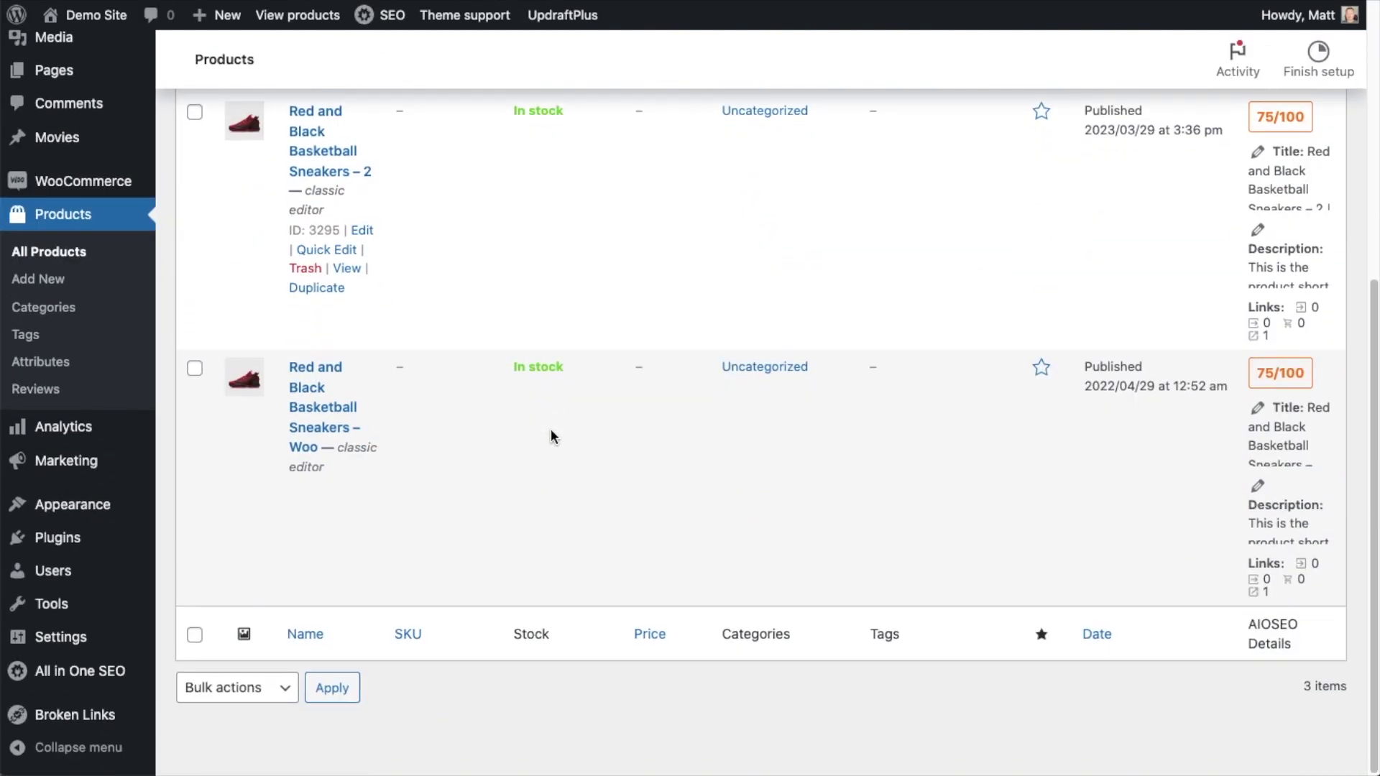
click(309, 411)
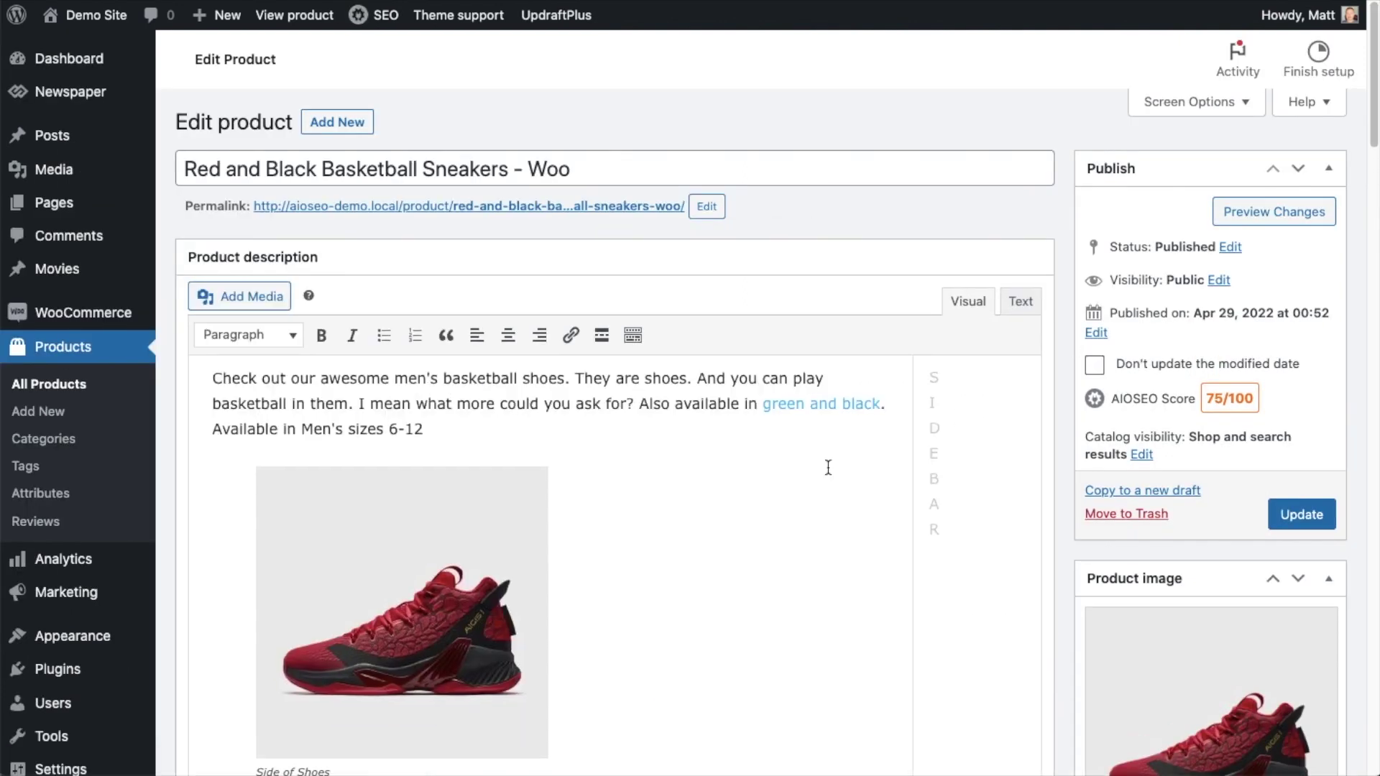
Show the product's AIOSEO Schema settings, with Product (Default) schema in use.
scroll(828, 468, down, 5)
scroll(828, 467, down, 15)
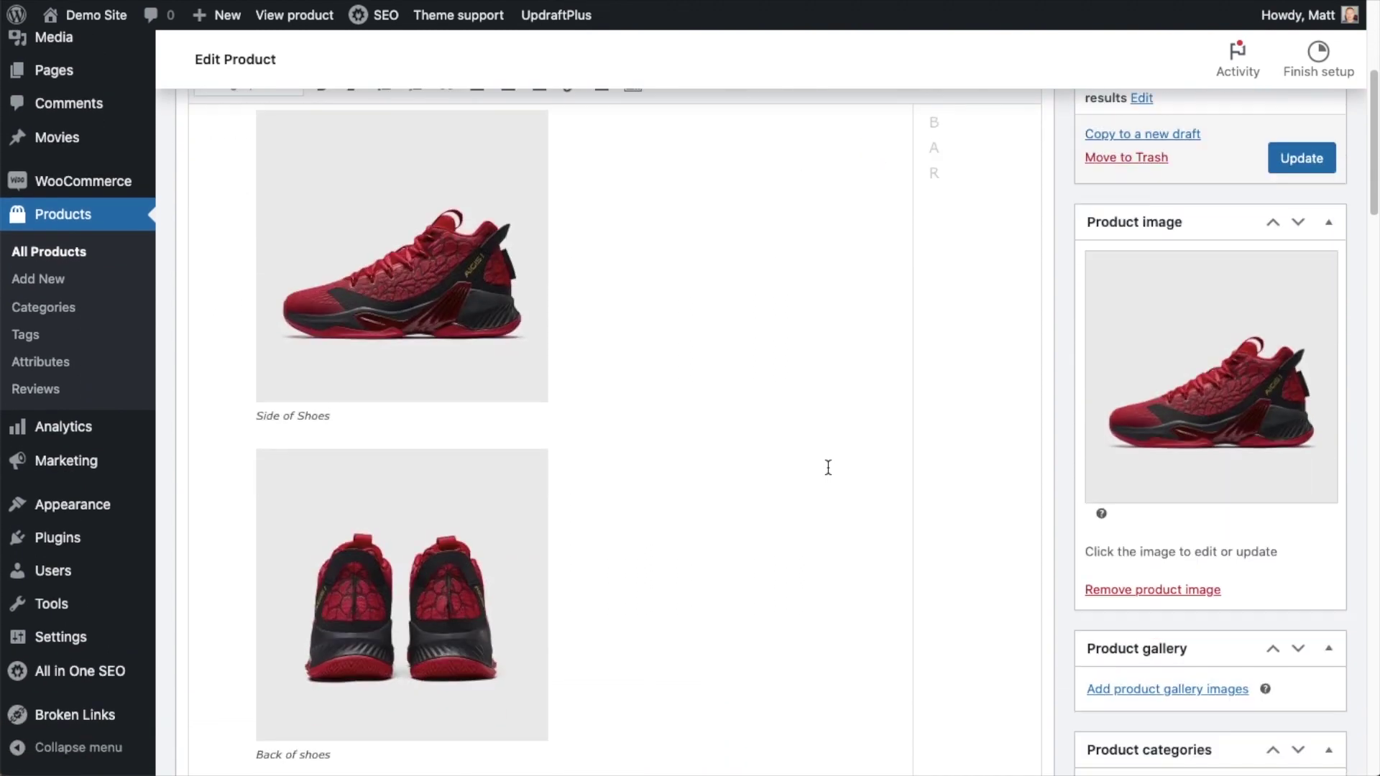
scroll(828, 473, down, 2)
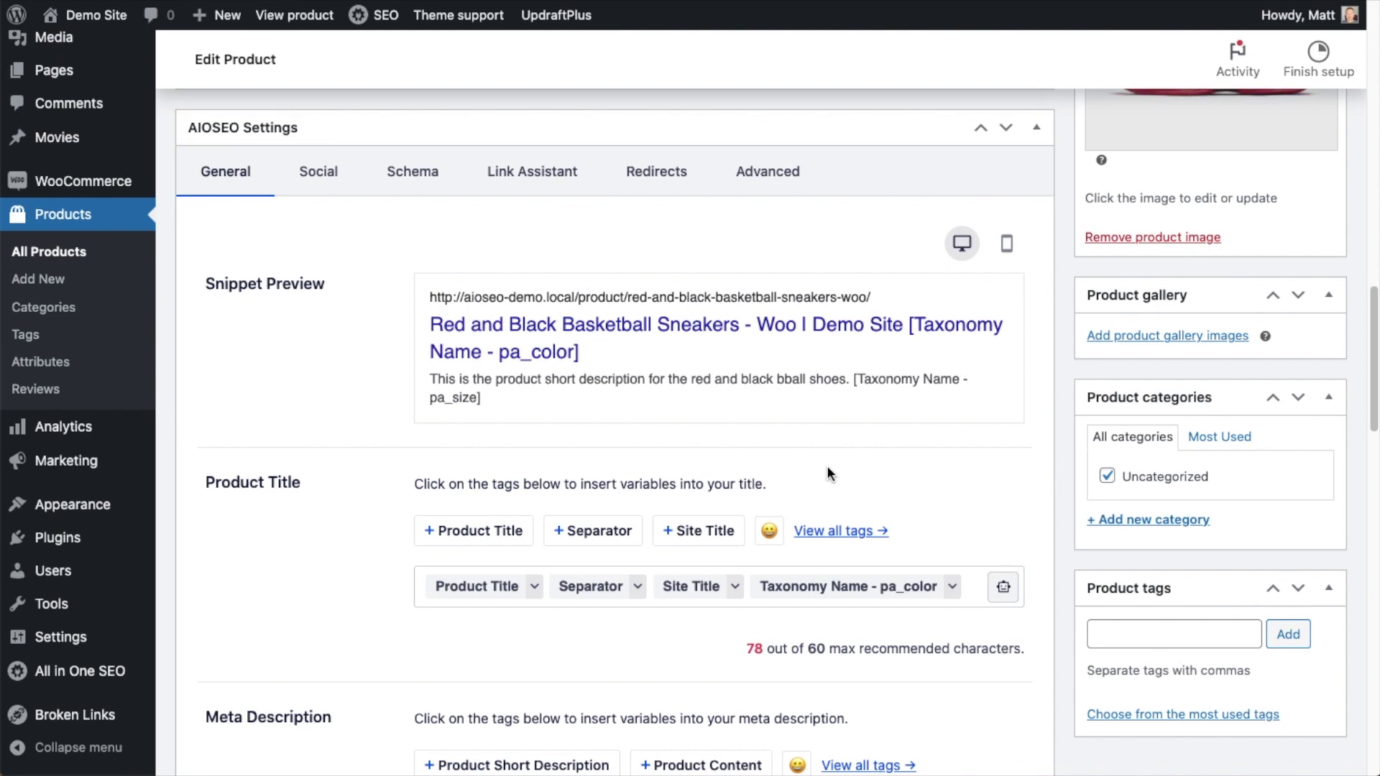
click(414, 184)
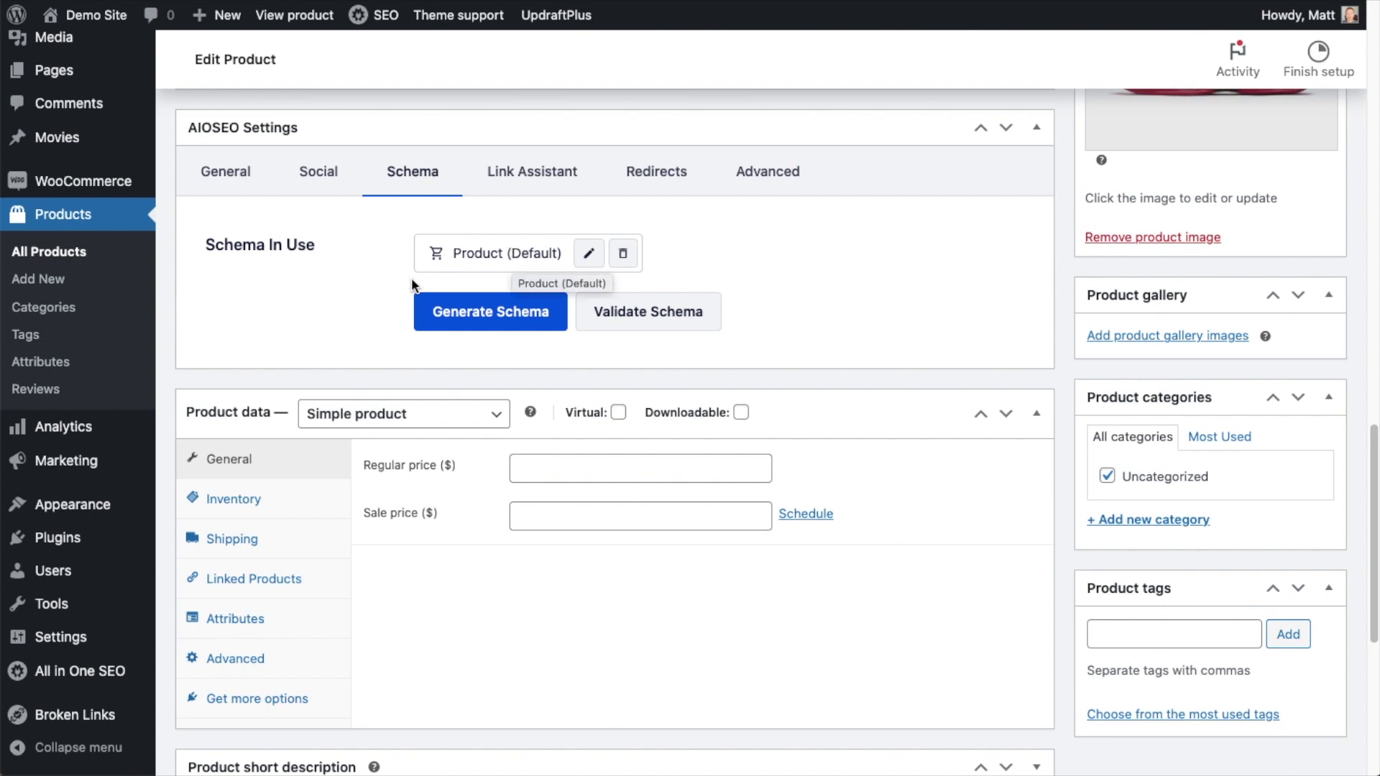
click(503, 311)
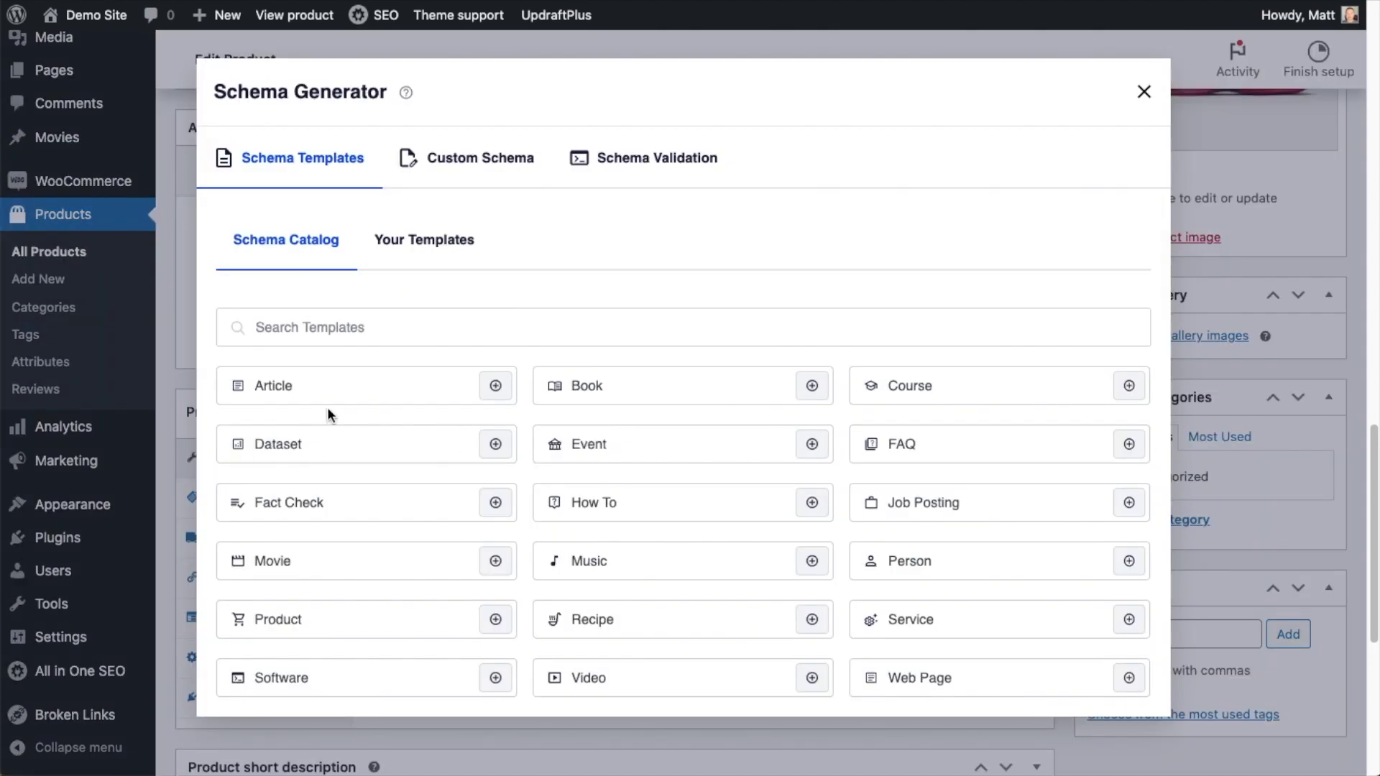
scroll(321, 404, down, 4)
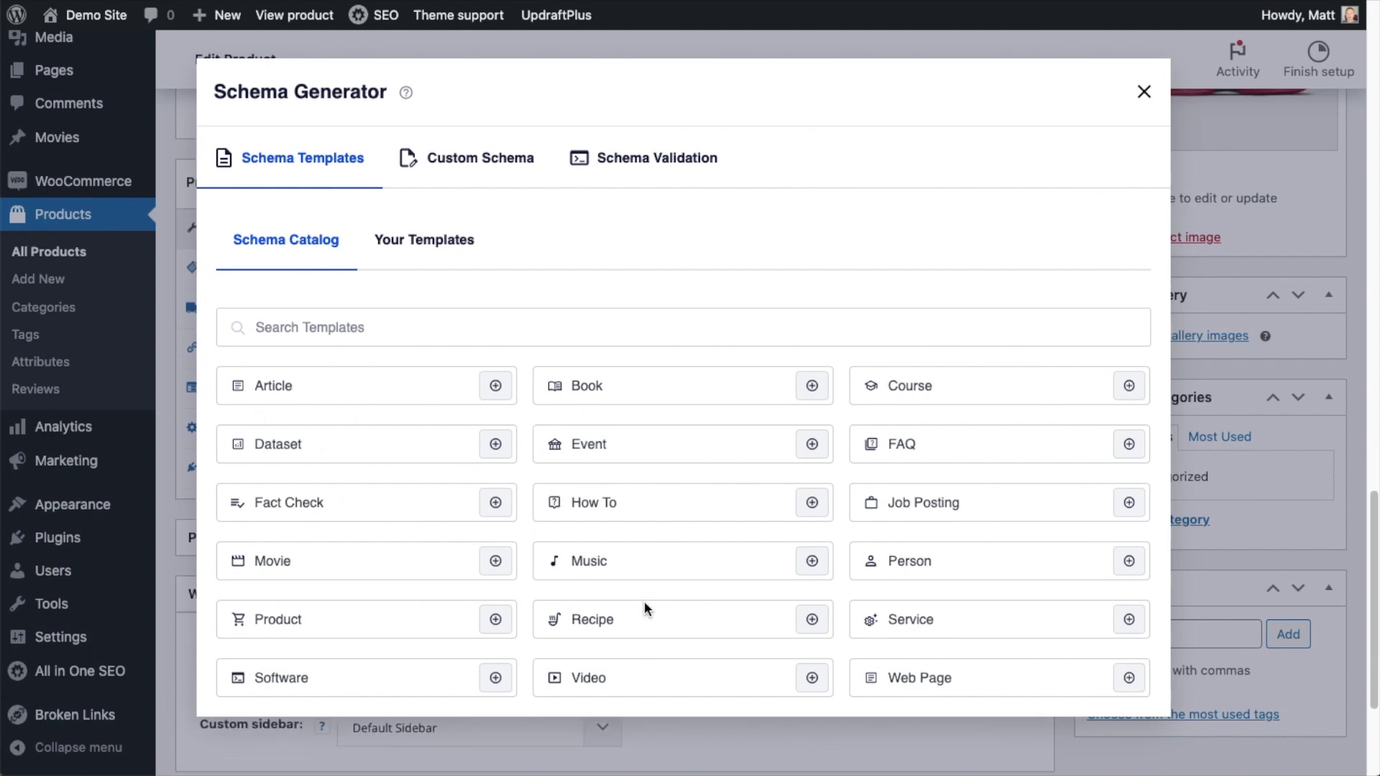
click(1144, 93)
scroll(422, 425, up, 4)
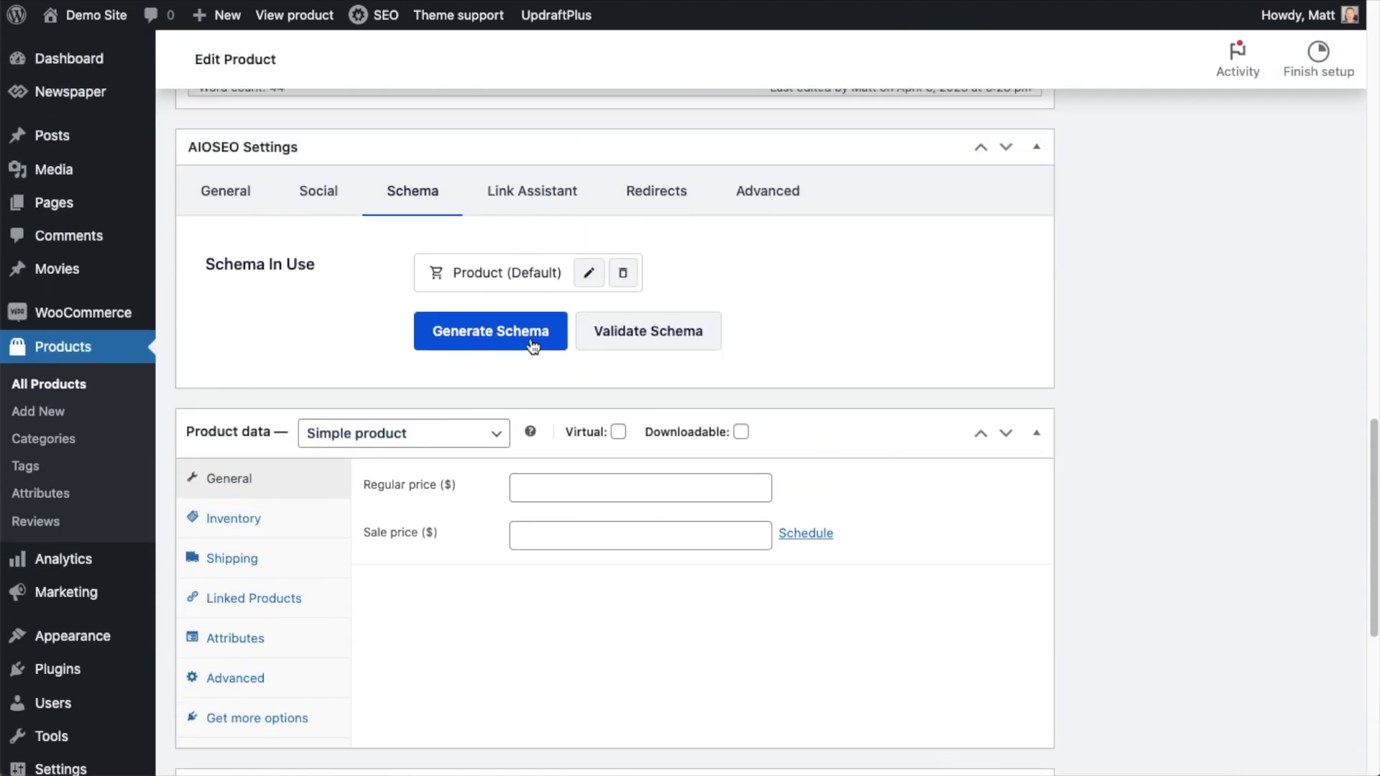
Review the Product (Default) schema editor, leaving Autogenerate Fields on Yes, then close it.
click(590, 274)
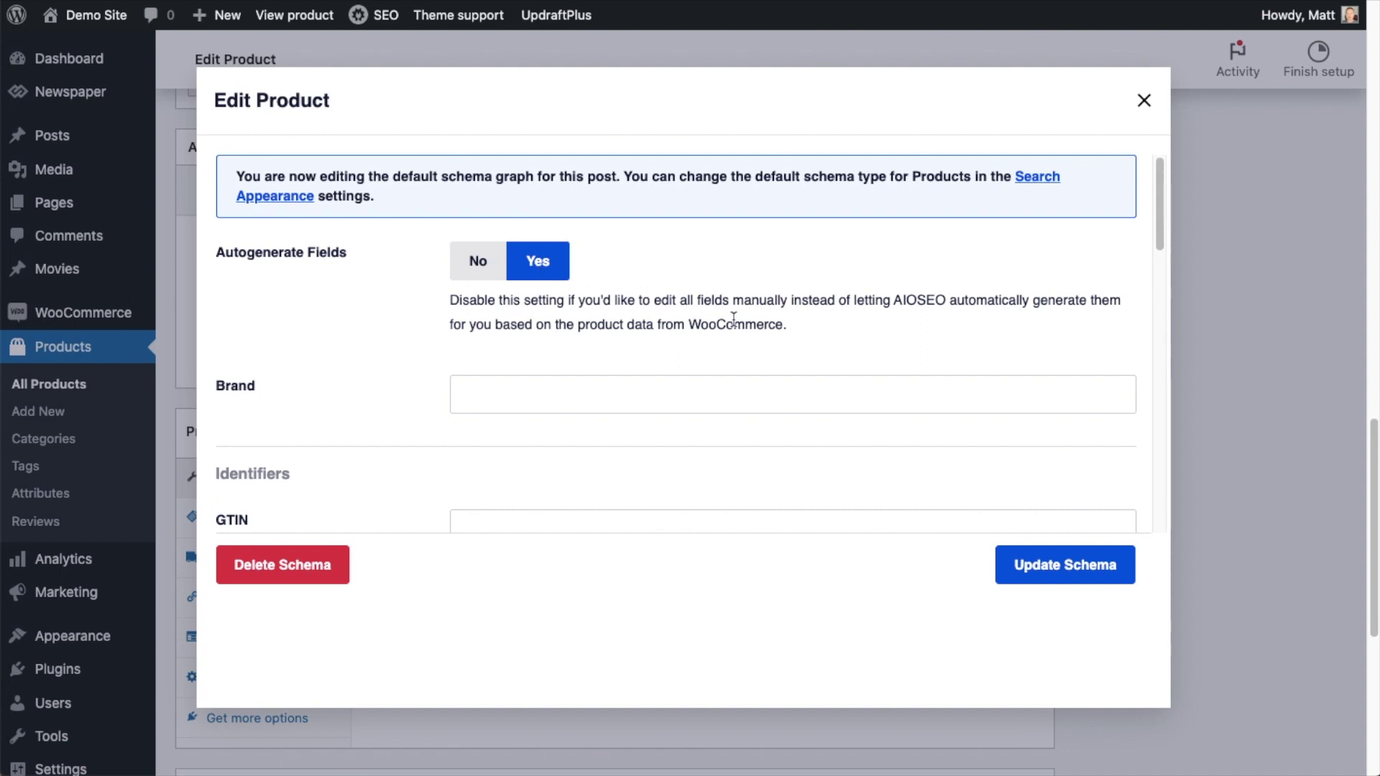
scroll(736, 321, down, 1)
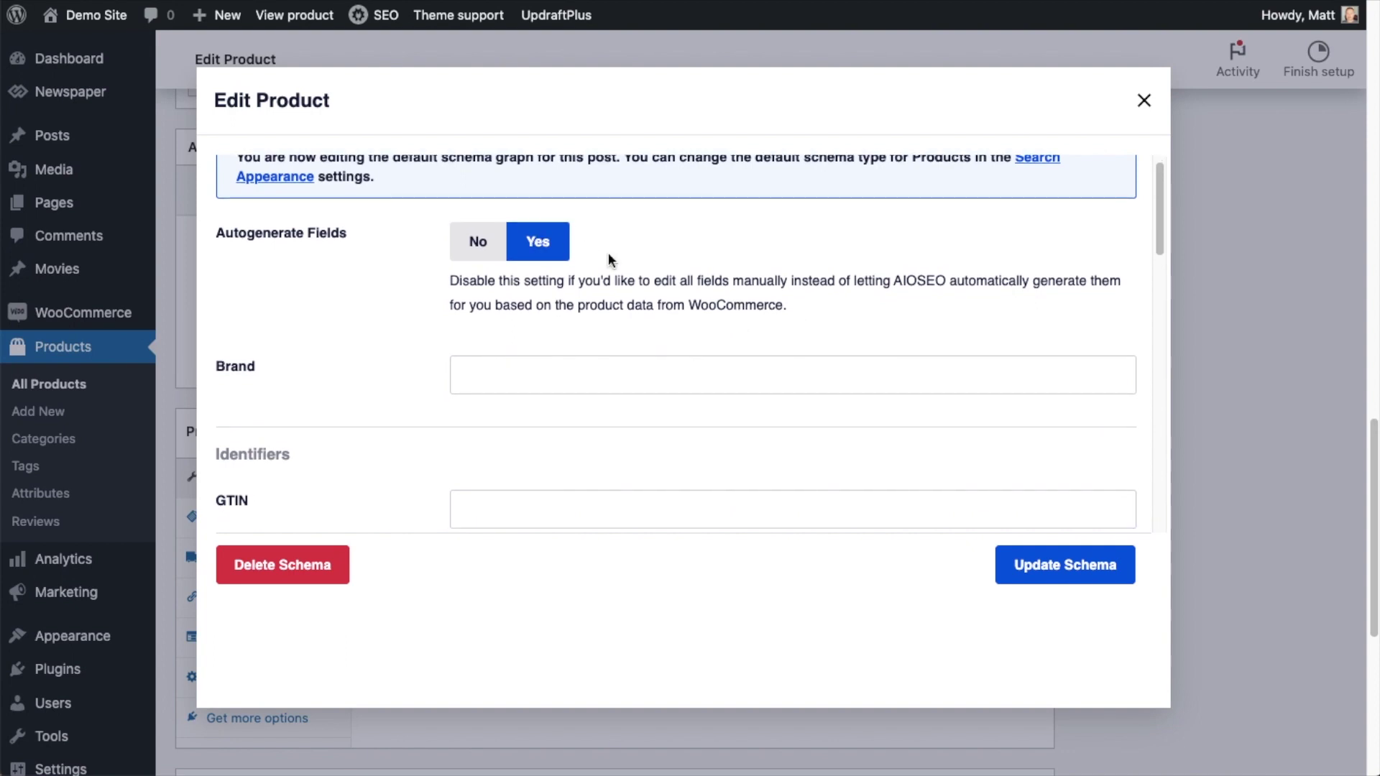
scroll(709, 307, down, 2)
scroll(710, 307, down, 10)
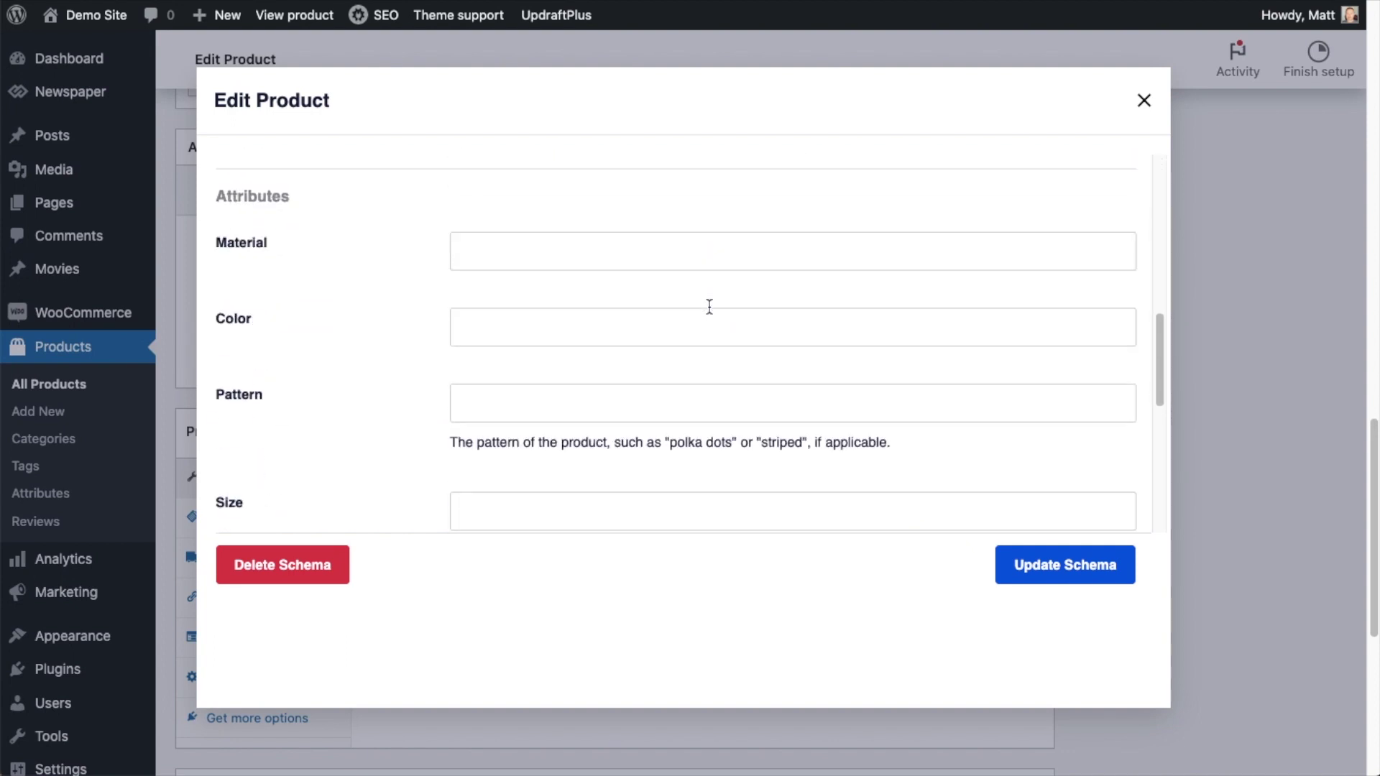
scroll(710, 307, down, 8)
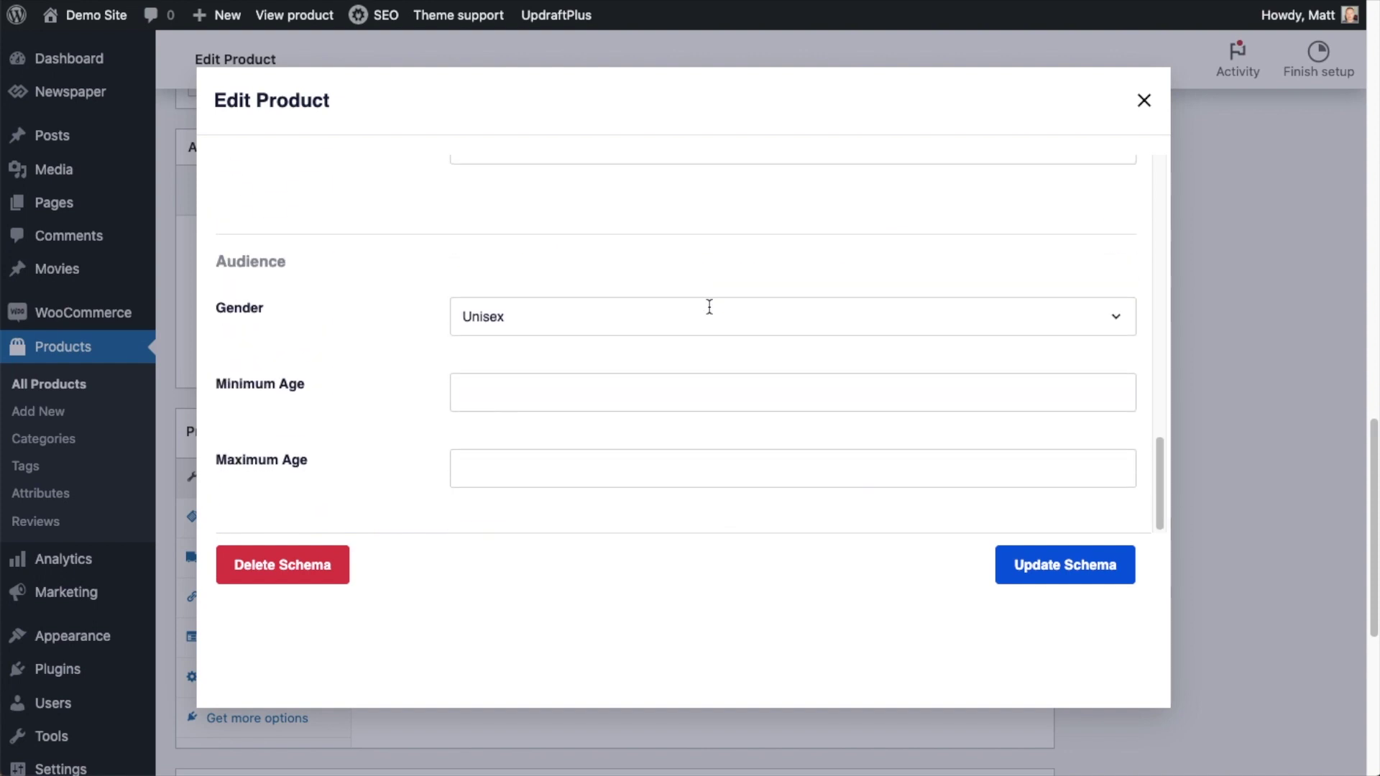
scroll(708, 313, up, 20)
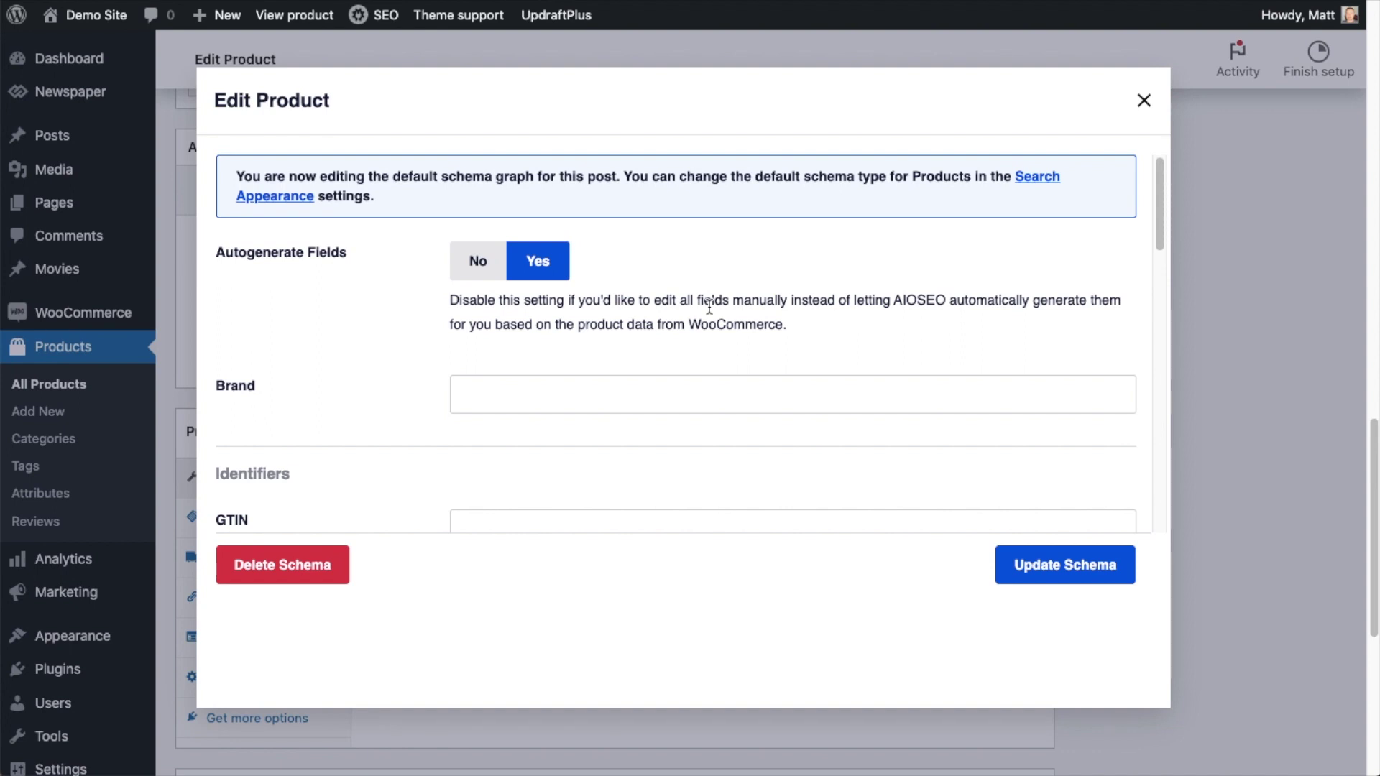
click(1144, 100)
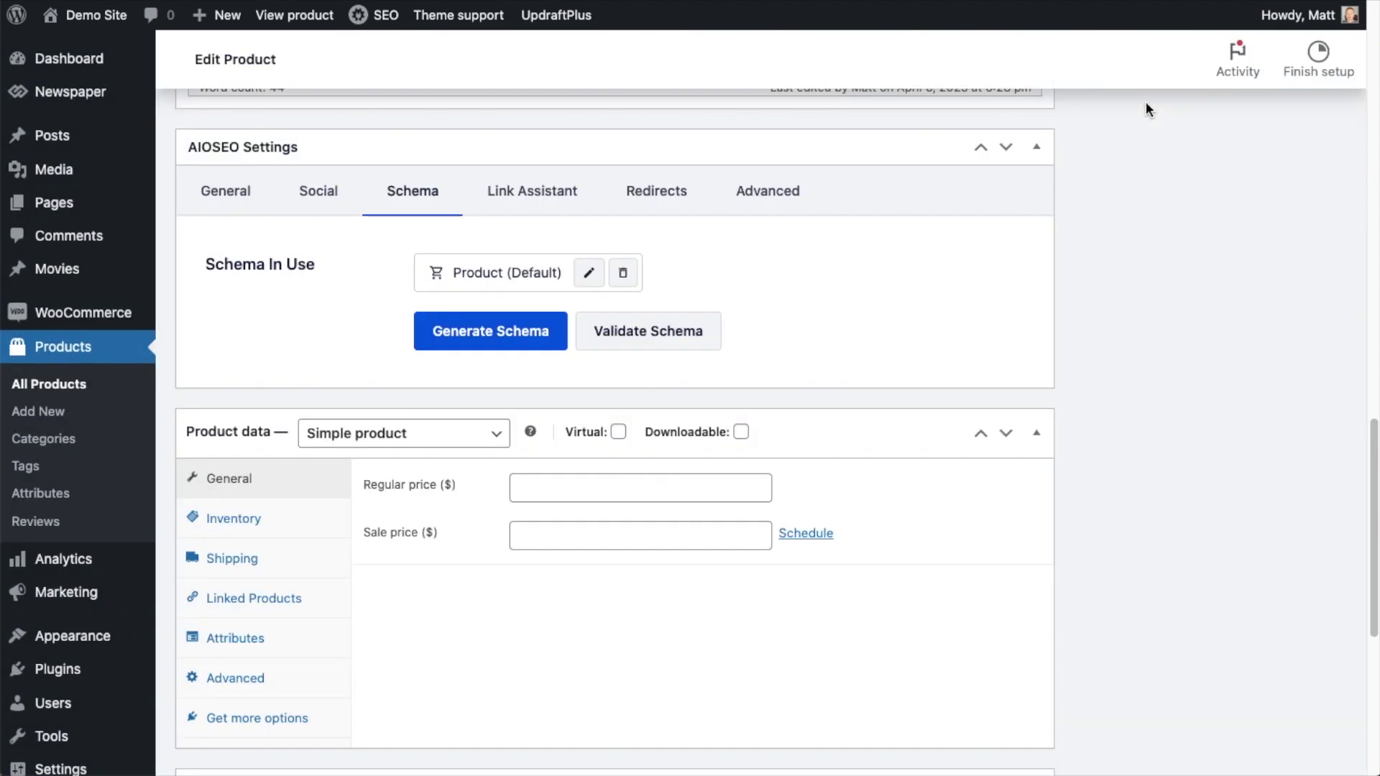
Validate the schema, scroll through the sneakers' generated JSON-LD, and close the Schema Generator.
click(650, 336)
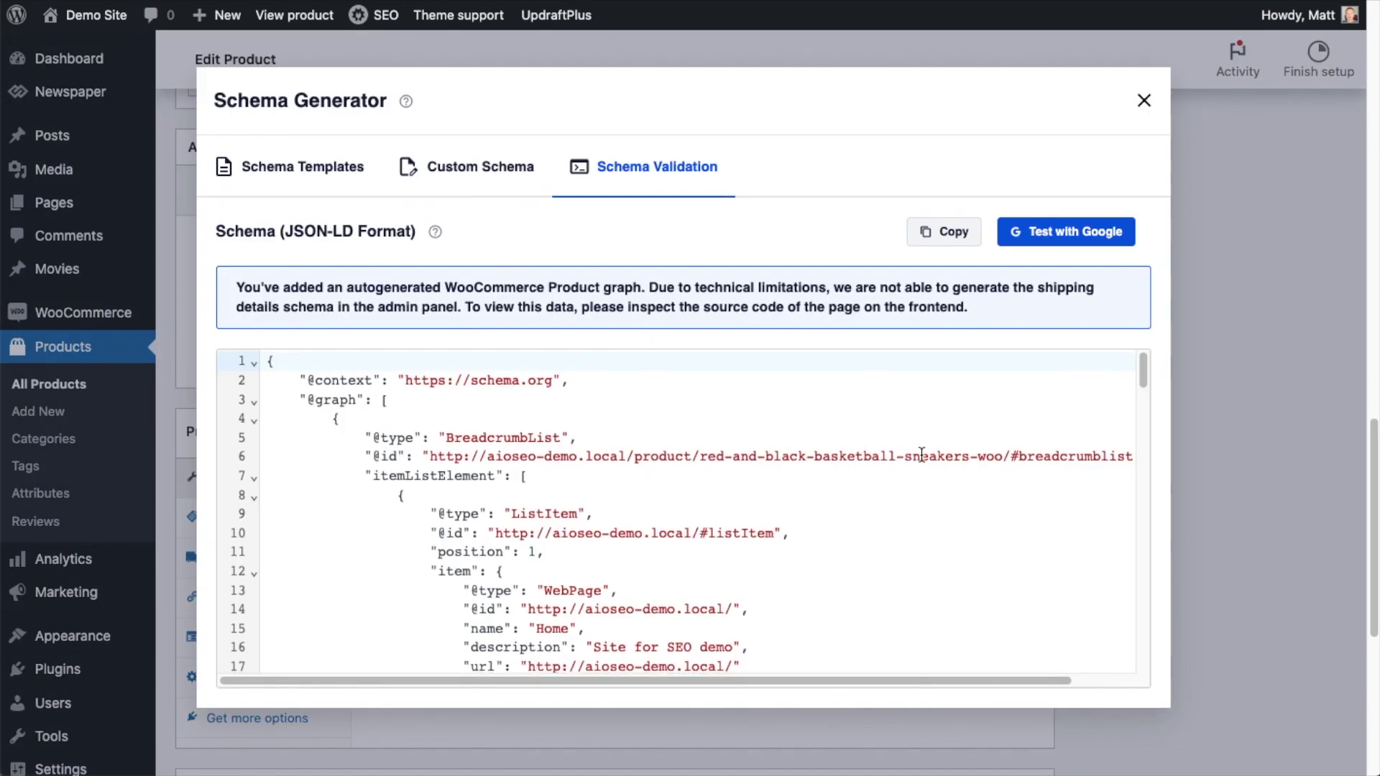
scroll(922, 460, down, 1)
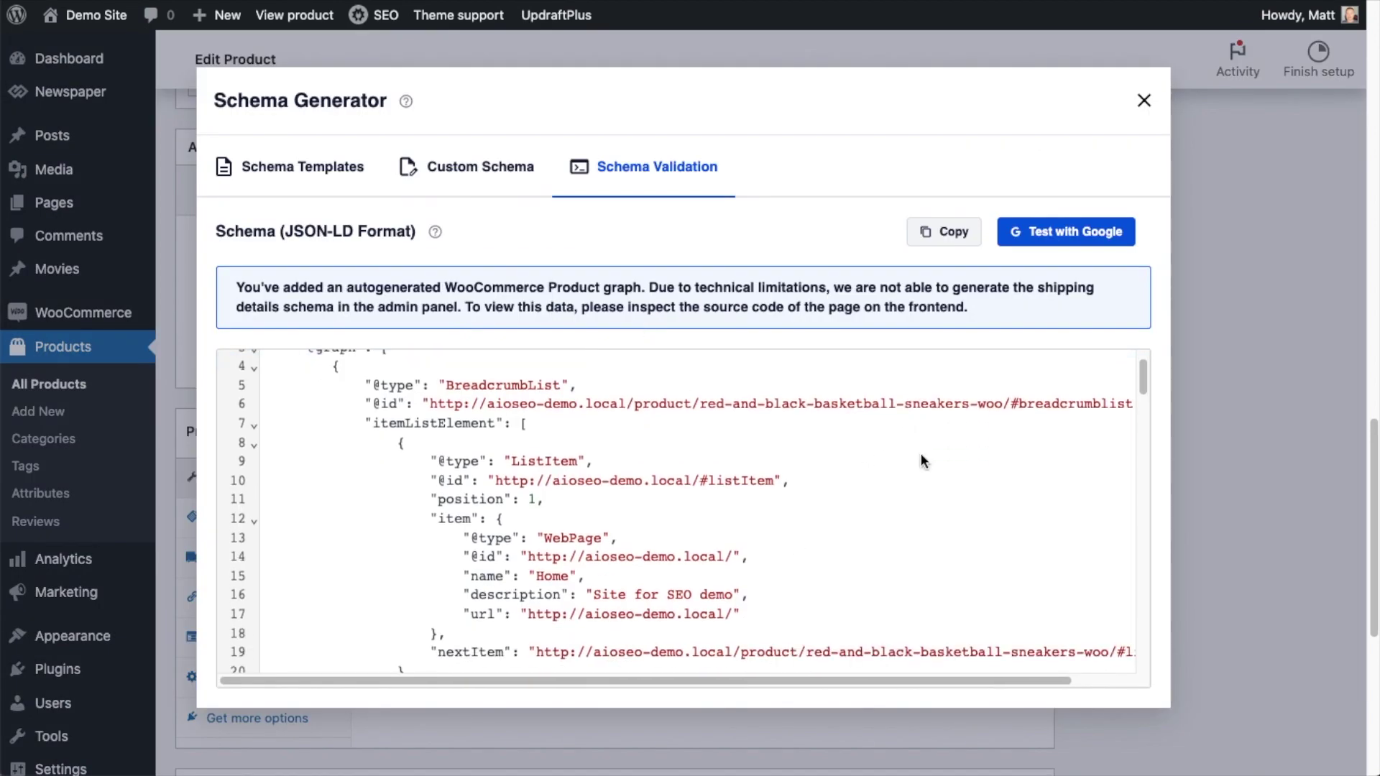
scroll(921, 455, down, 9)
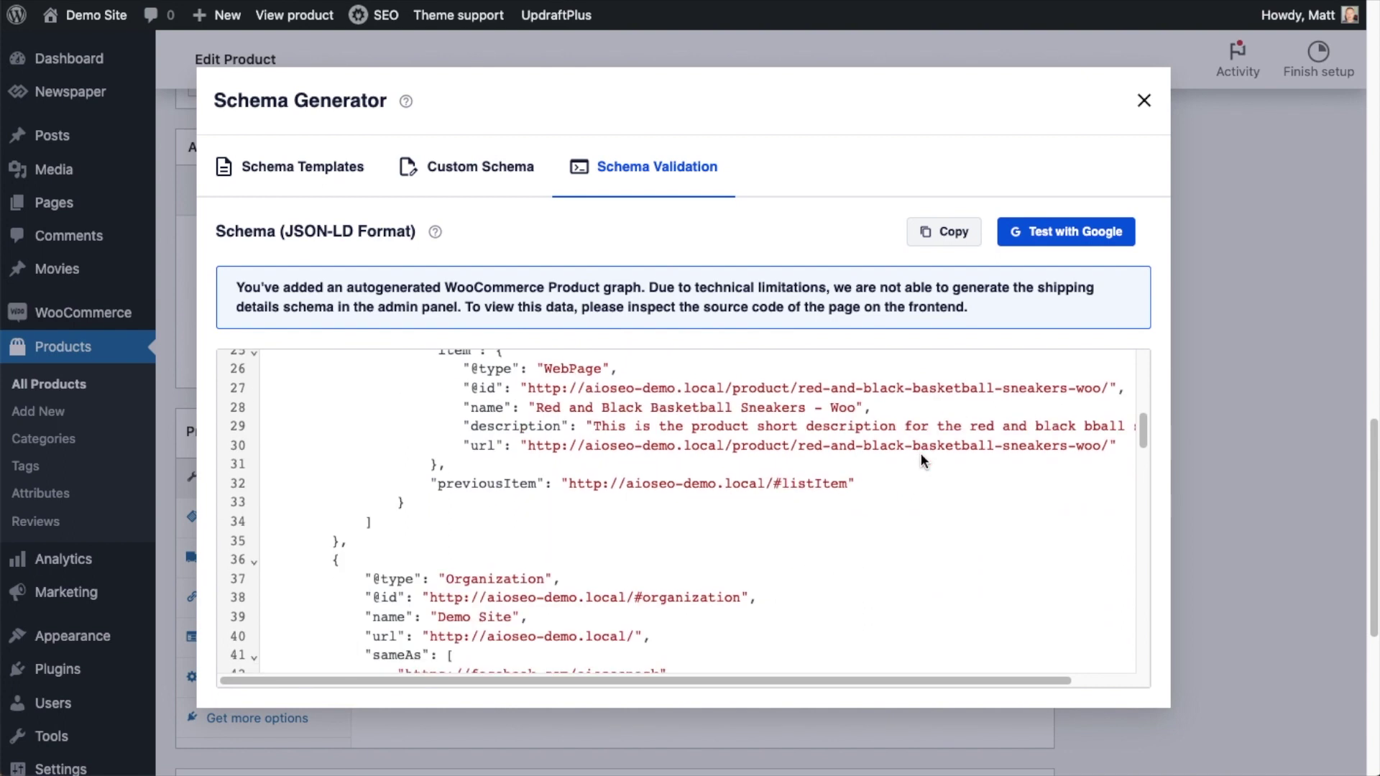
scroll(921, 457, down, 9)
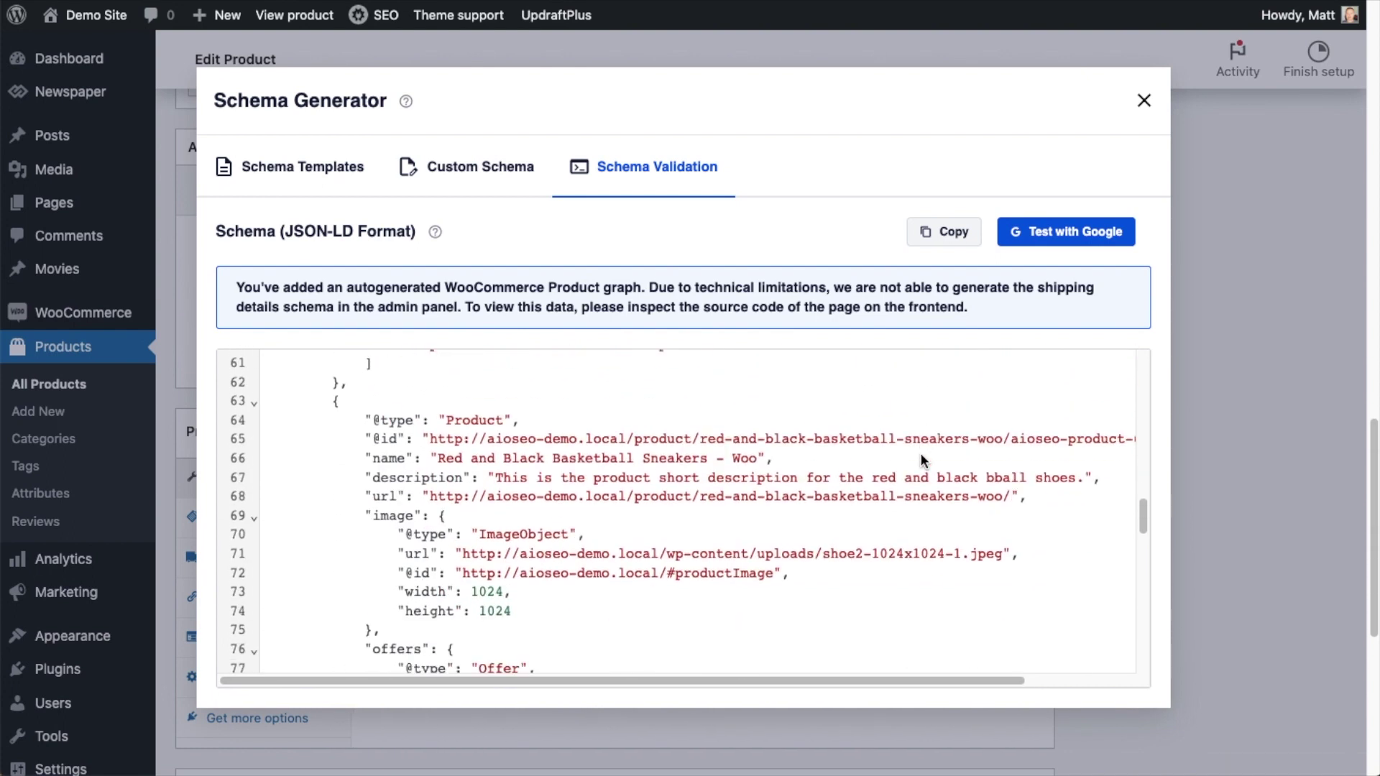
scroll(922, 460, down, 10)
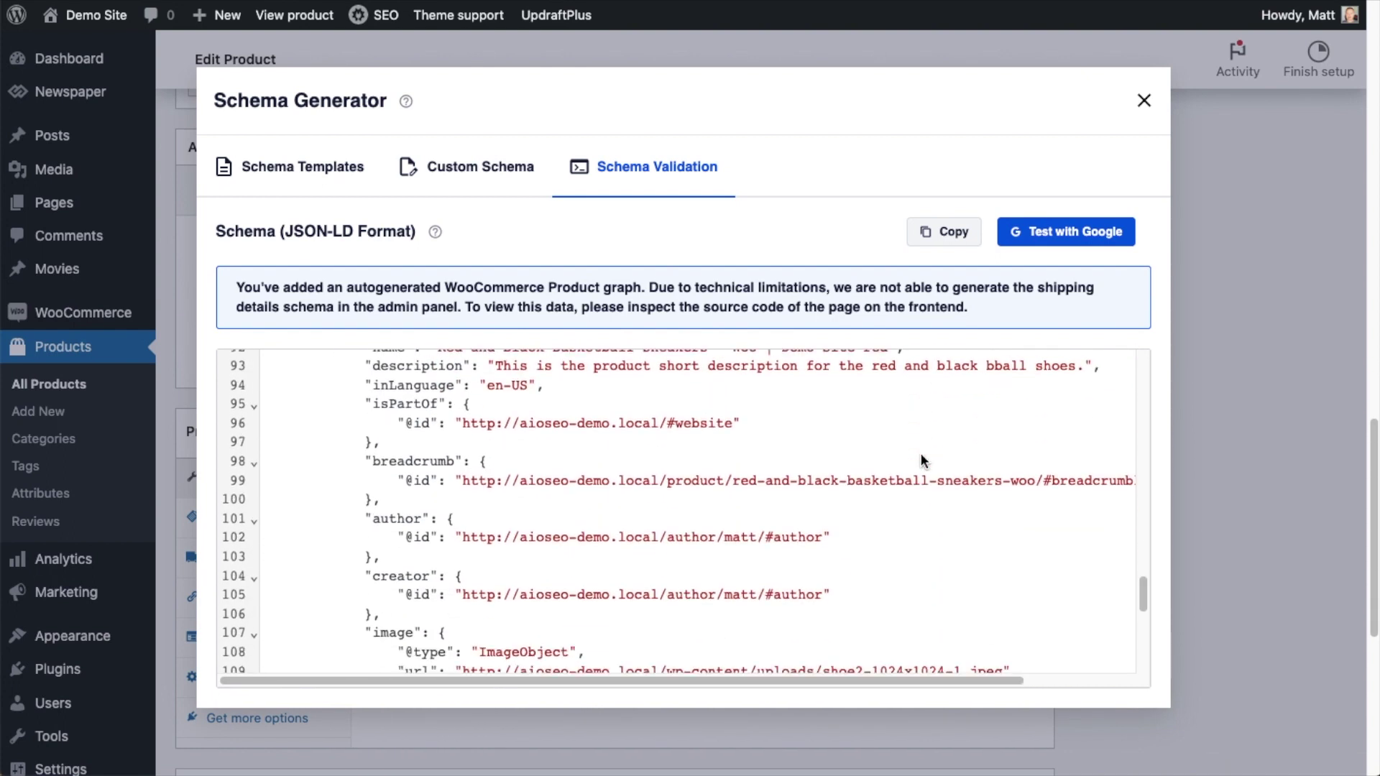
scroll(922, 460, down, 1)
scroll(922, 460, down, 7)
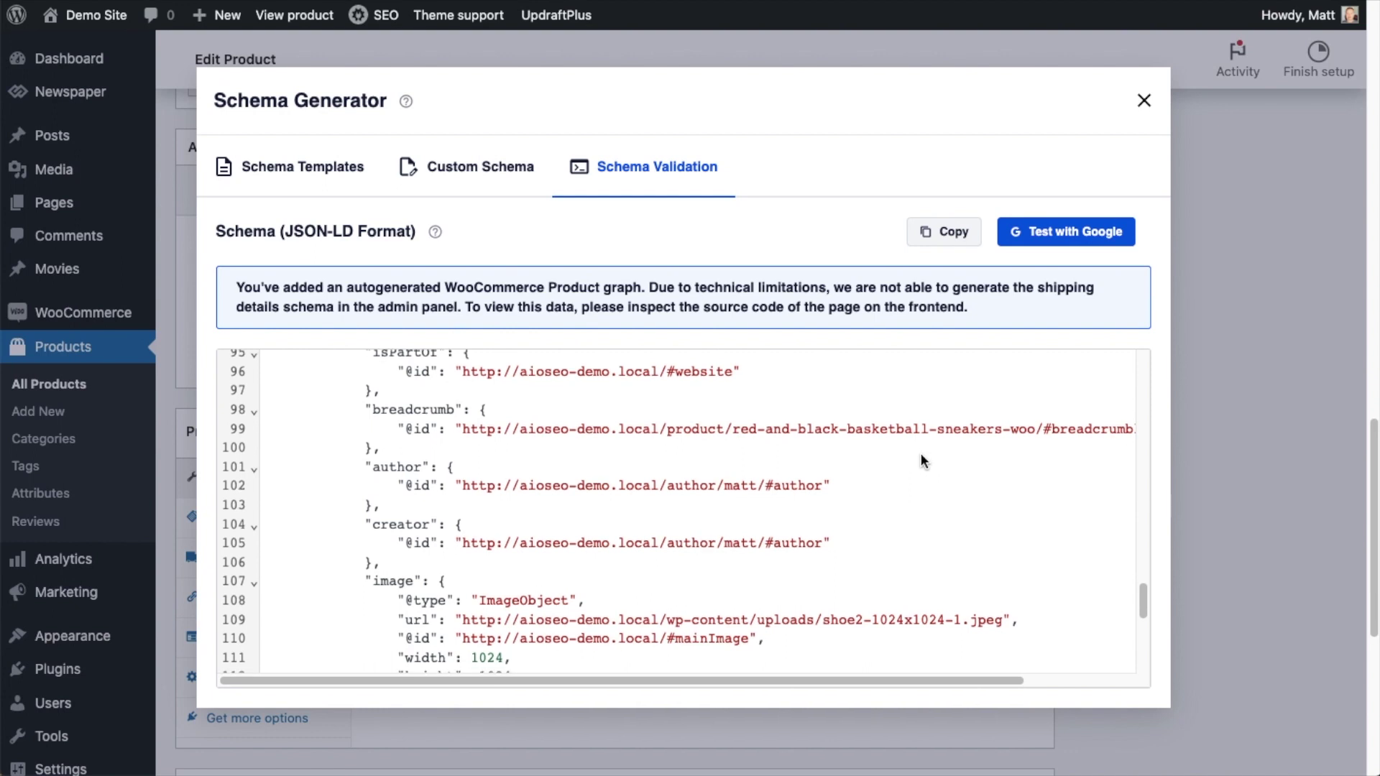
scroll(922, 460, down, 3)
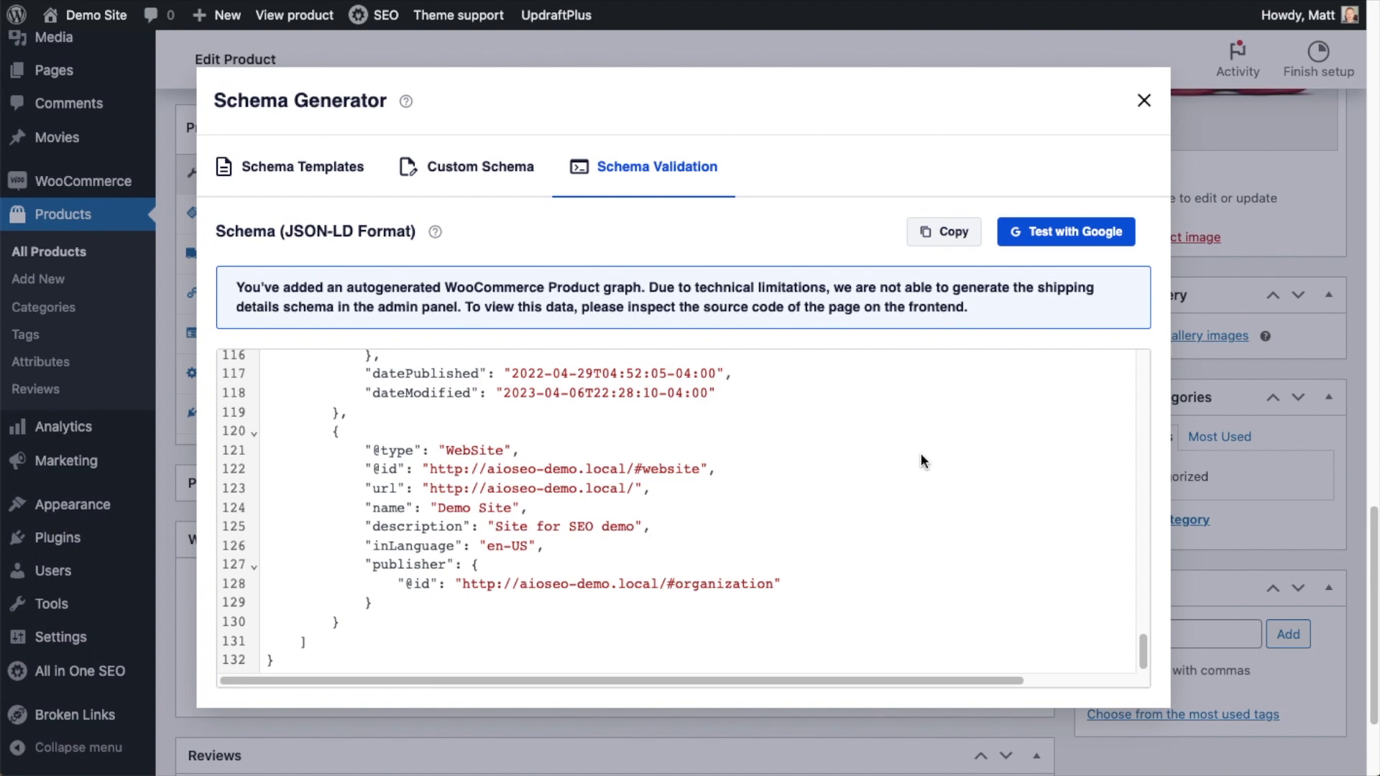
click(1143, 101)
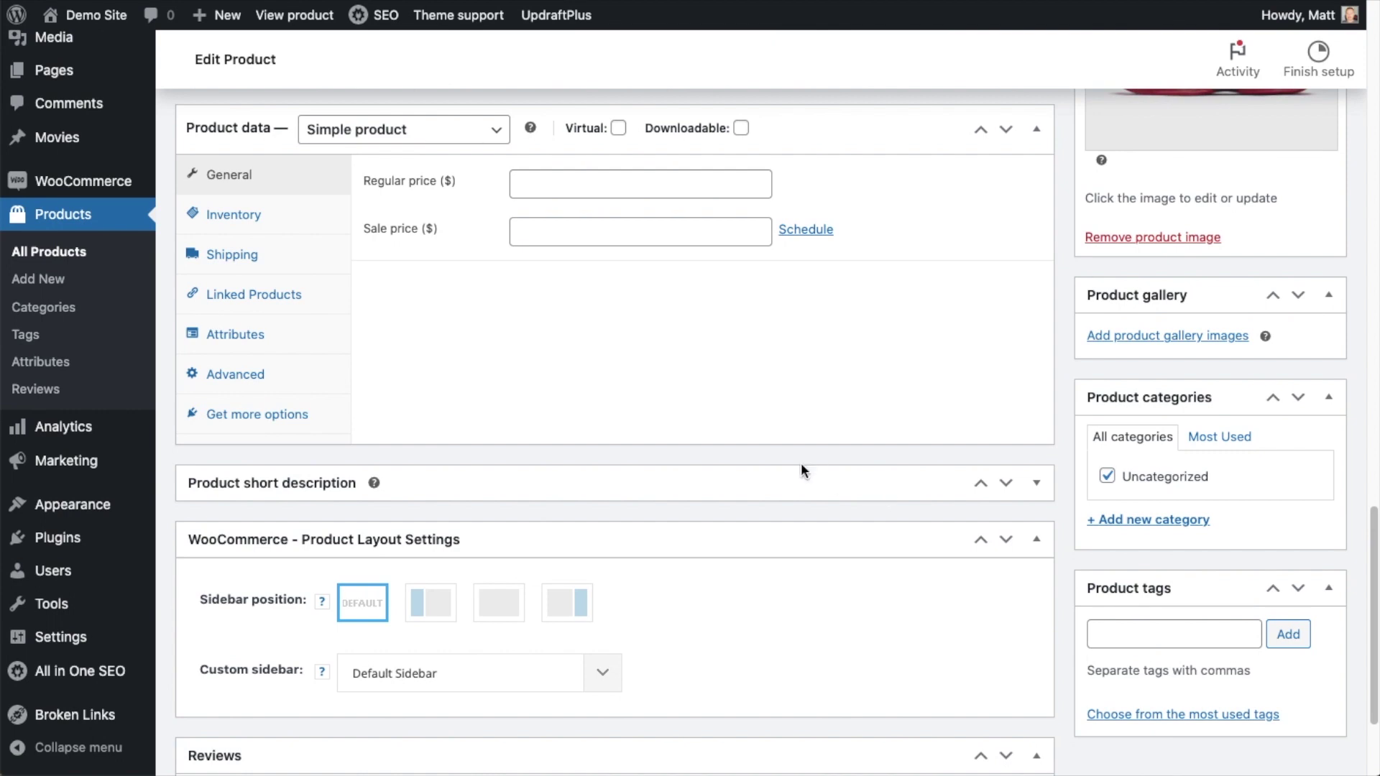
Reopen and close the Product (Default) schema, then update the sneakers product.
scroll(649, 483, up, 5)
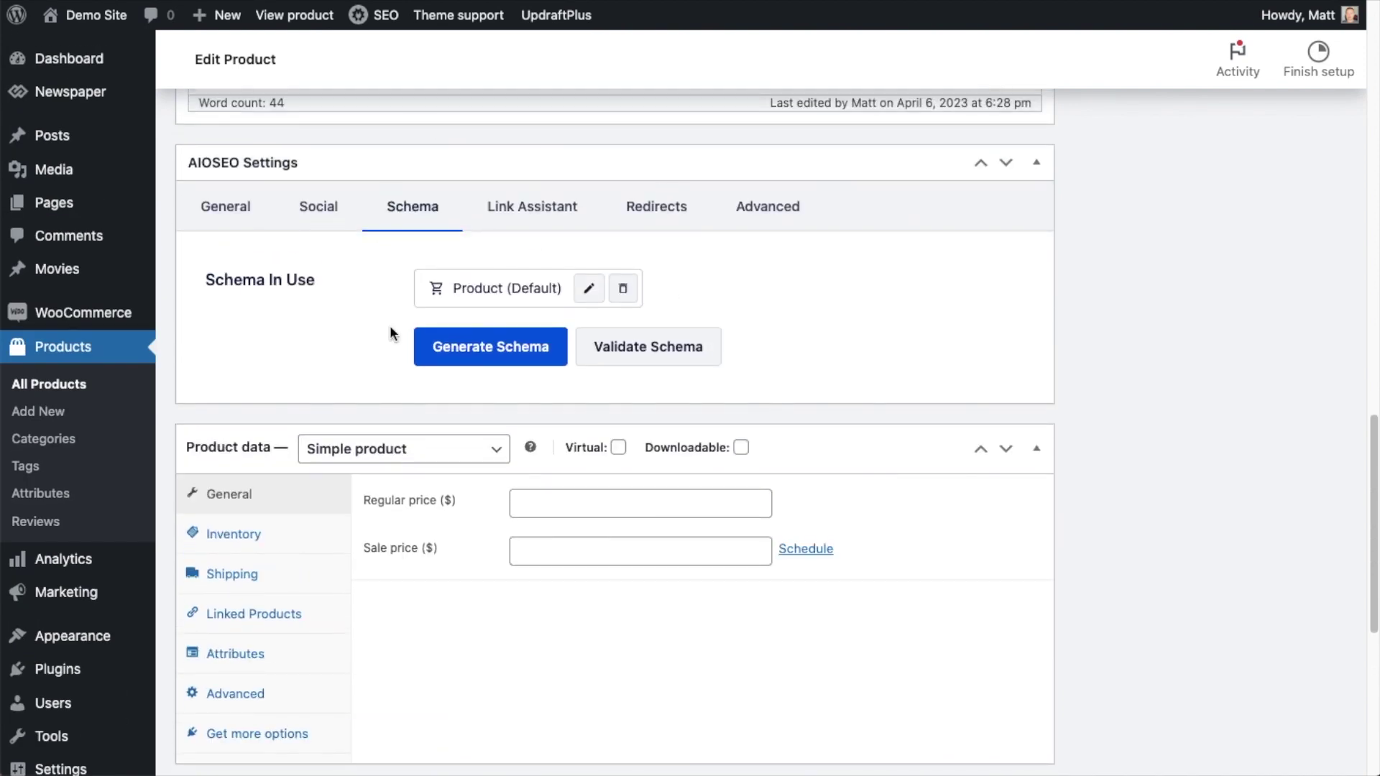
click(590, 288)
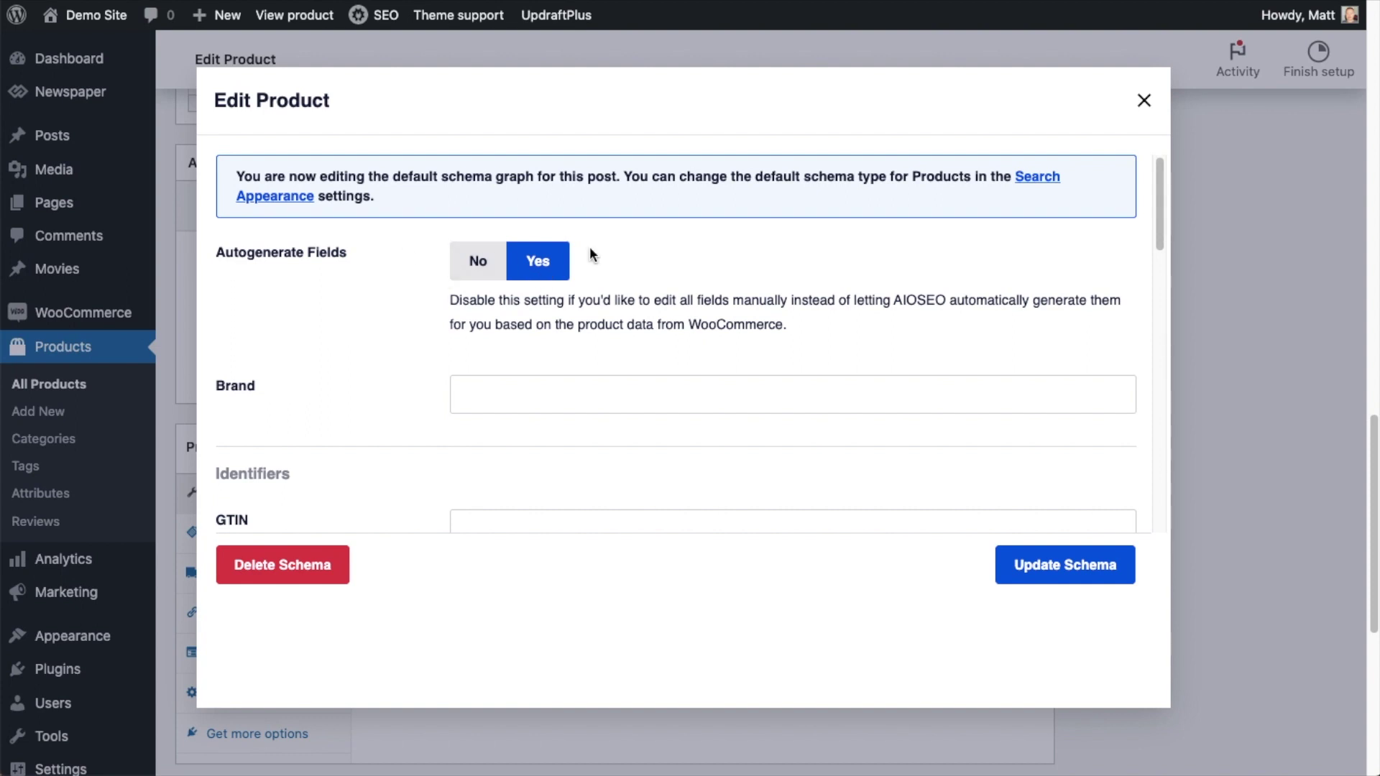
click(1144, 101)
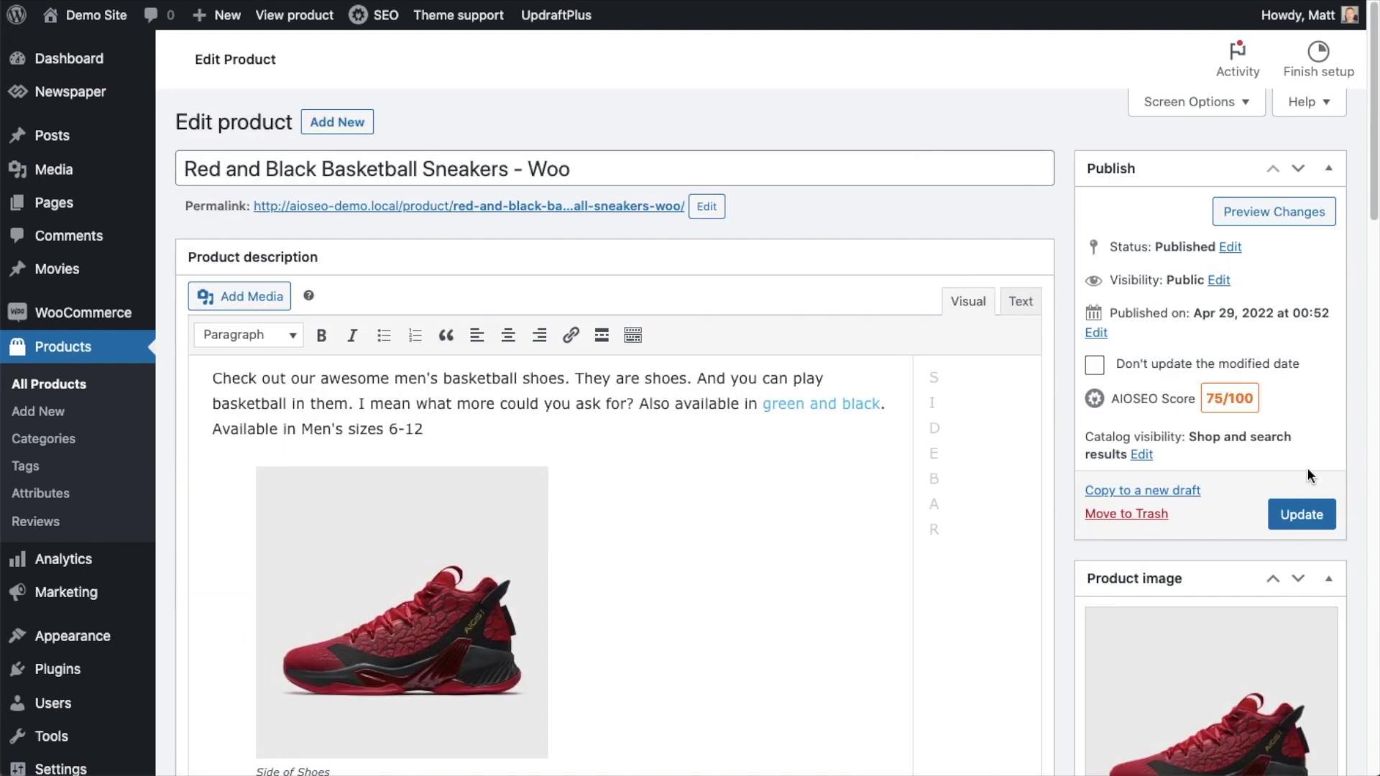
click(1304, 515)
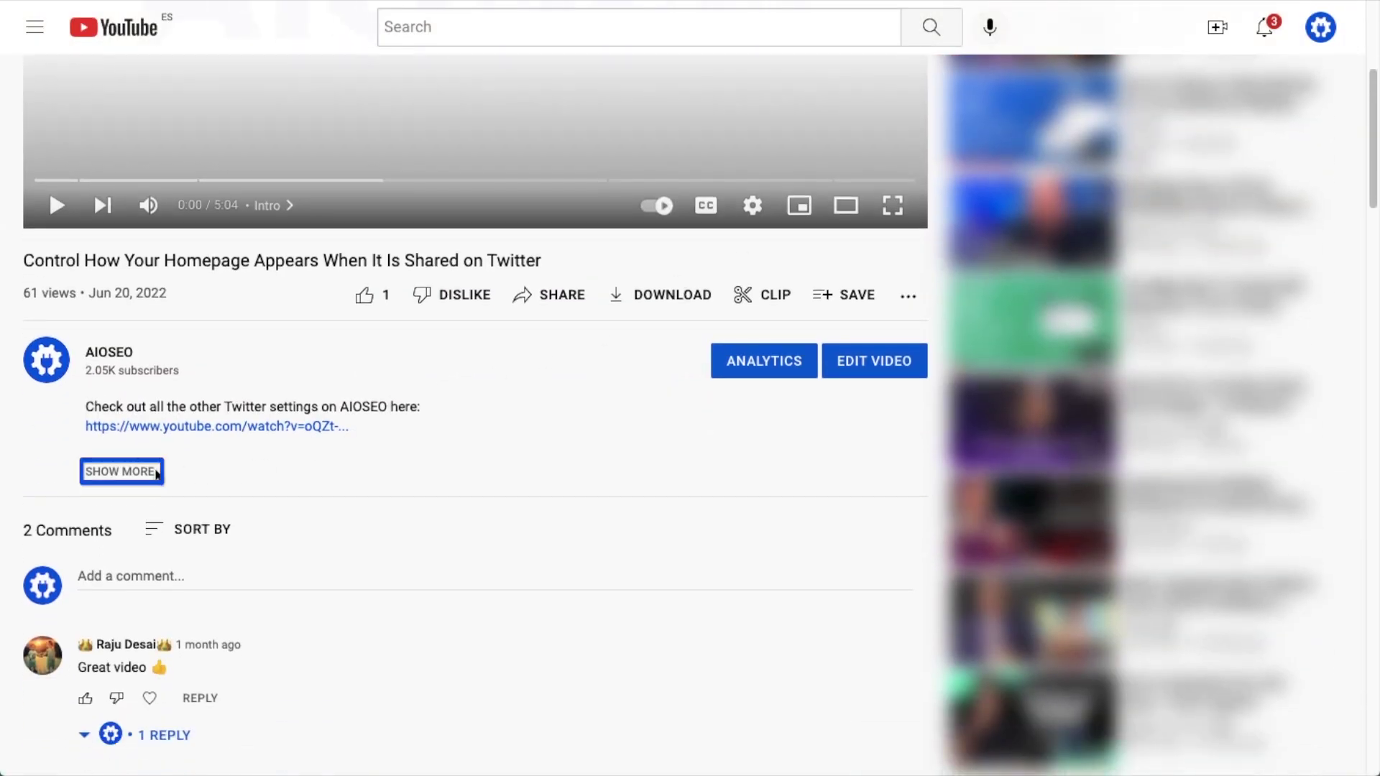
Expand the YouTube video's description and follow its link to the AIOSEO homepage.
click(142, 471)
scroll(766, 458, down, 8)
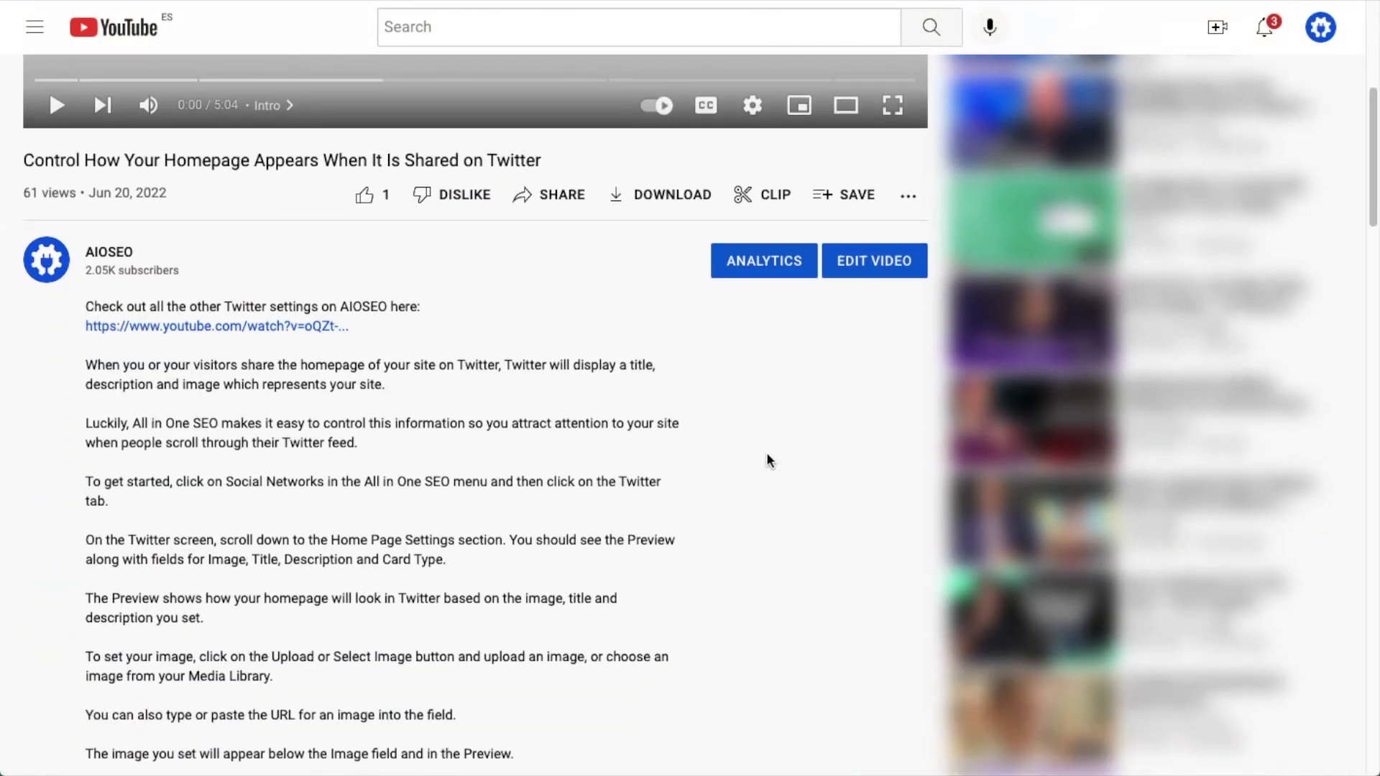
scroll(766, 458, down, 12)
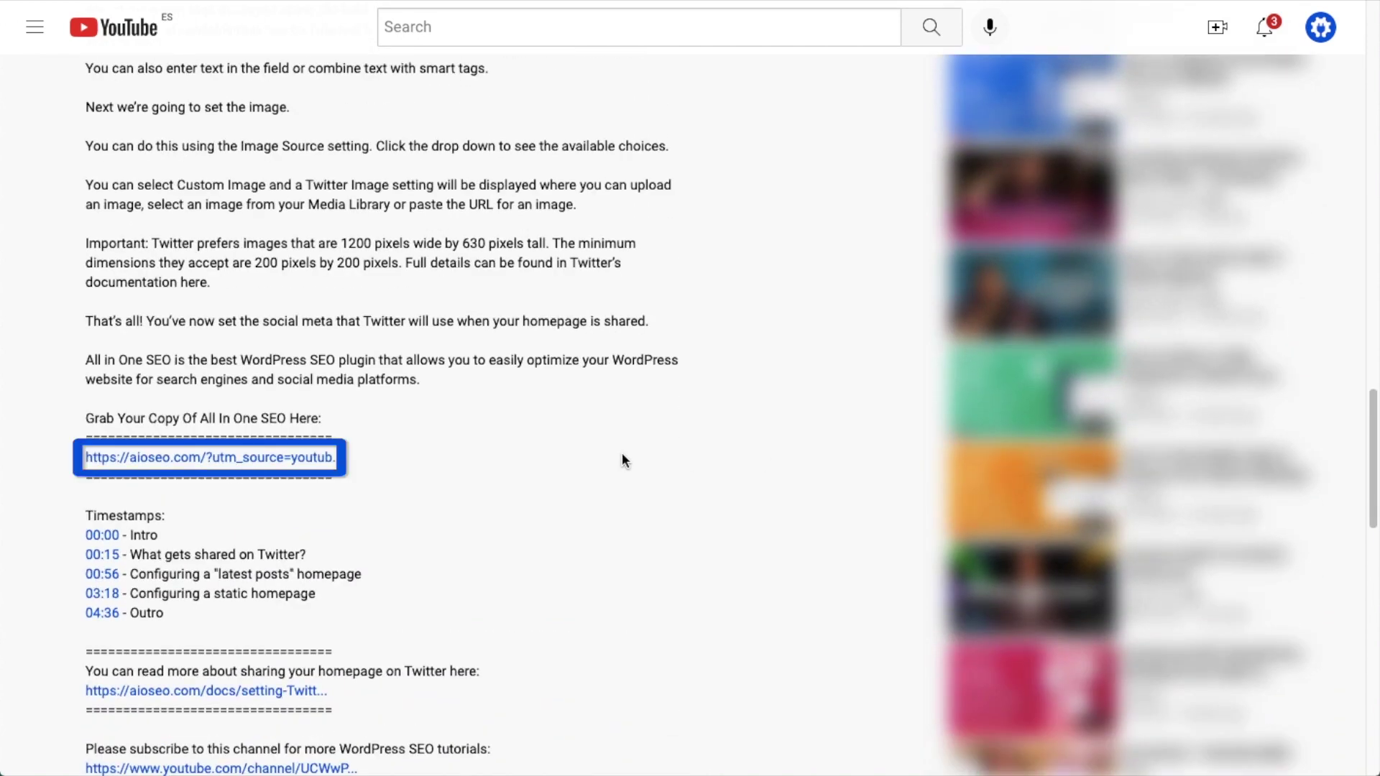
click(262, 458)
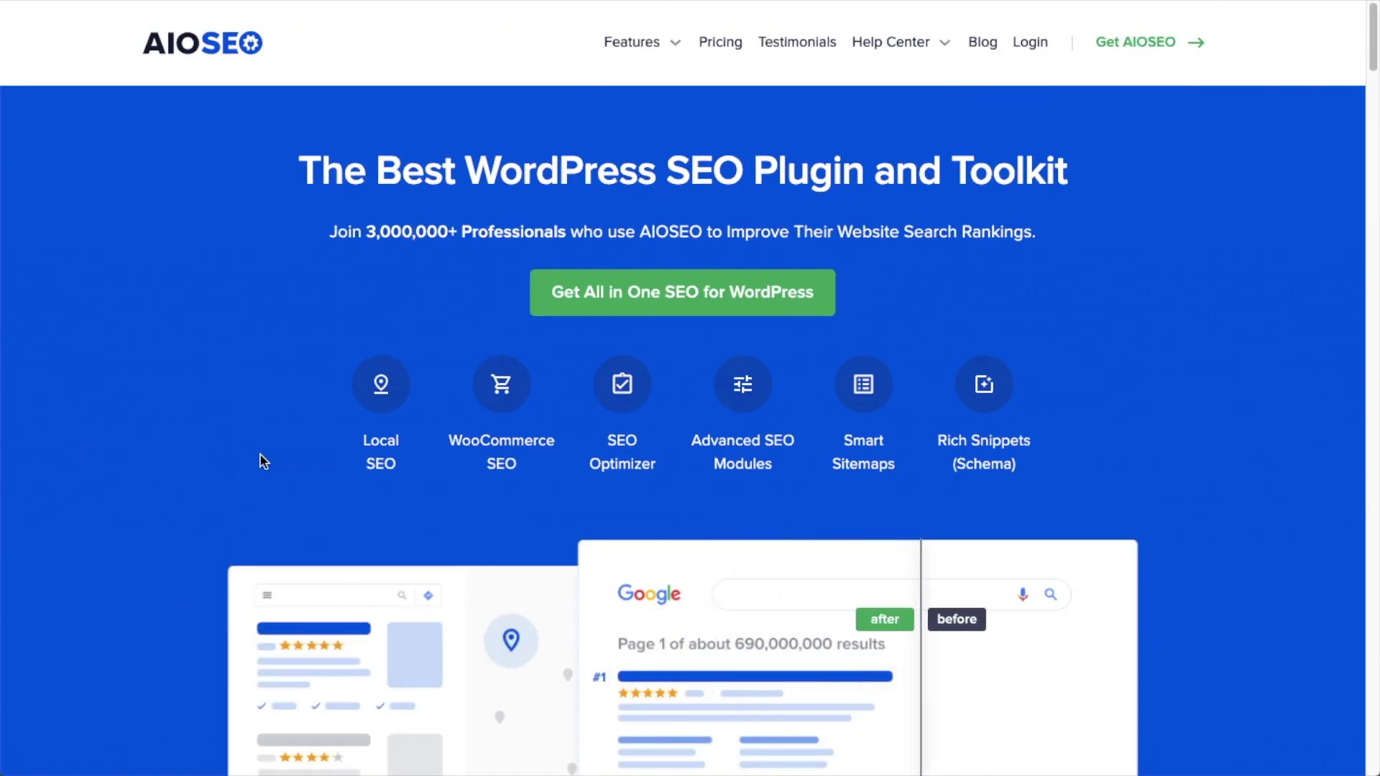